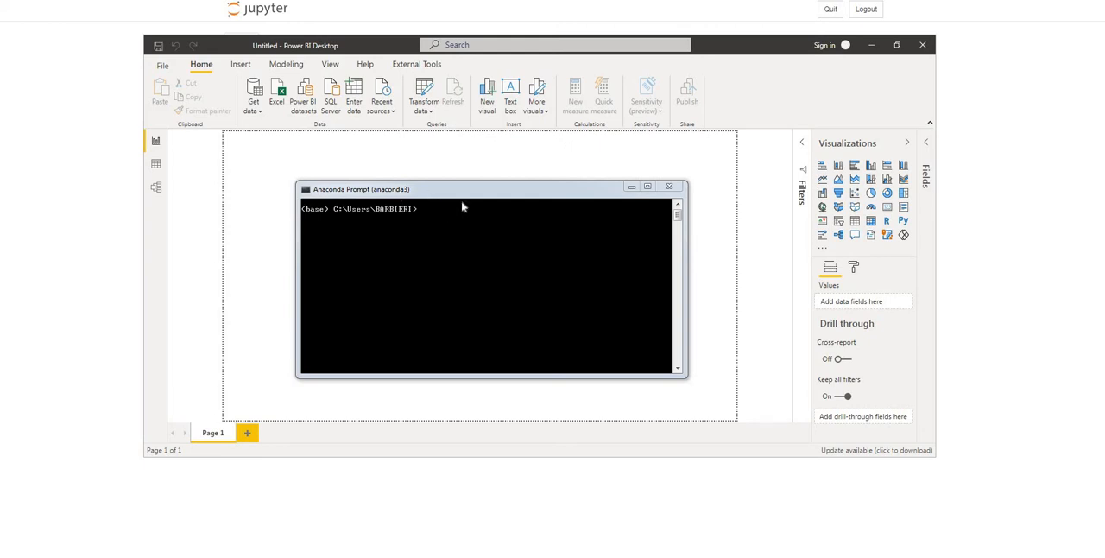
Try to create a conda environment named powerbi36 with Python 3.6
{"action": "left_click", "coordinate": [506, 197]}
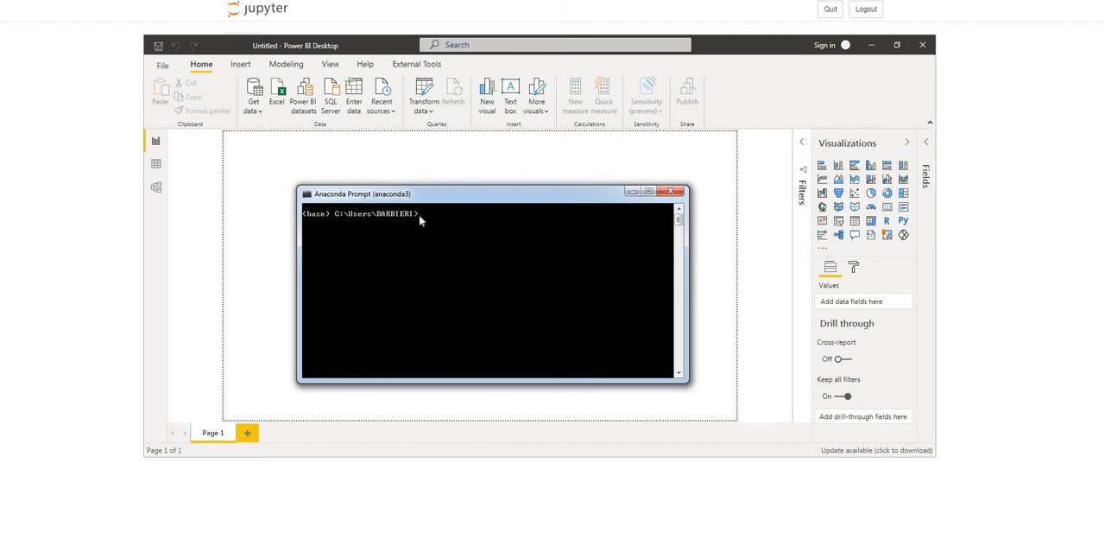
{"action": "type", "text": "conda create --name powerbi"}
{"action": "type", "text": "36 python=3."}
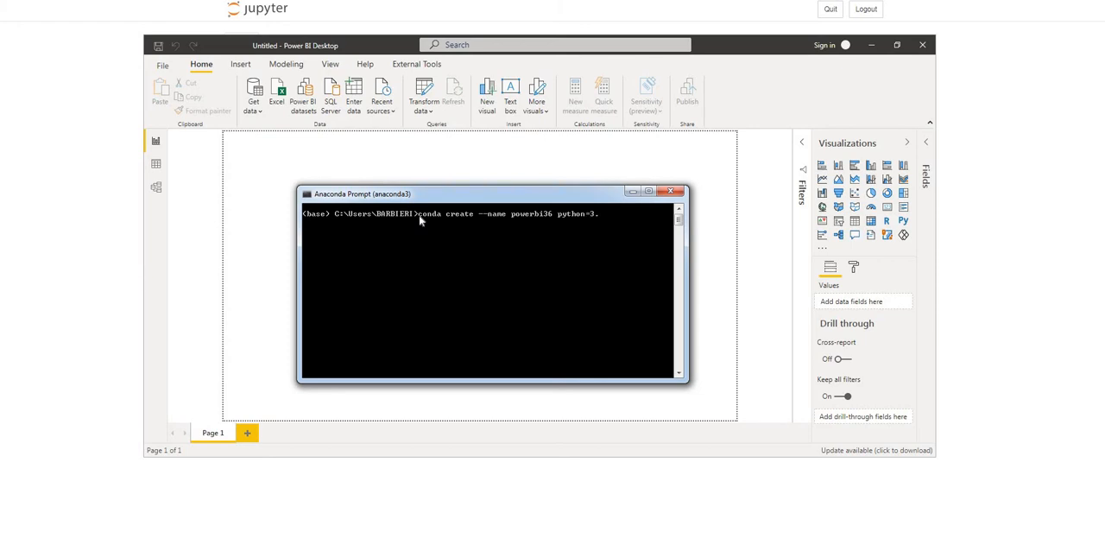
{"action": "type", "text": "6"}
{"action": "key", "text": "Return"}
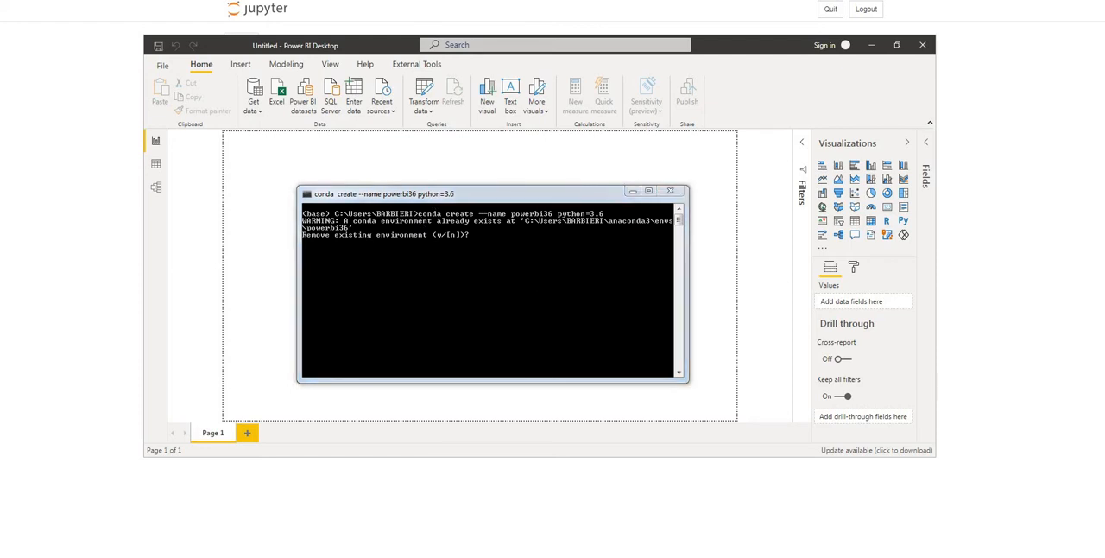
Browse to the anaconda3\envs folder in the user profile on C: and check for the powerbi36 environment folder
{"action": "left_click_drag", "start_coordinate": [596, 553], "coordinate": [630, 191]}
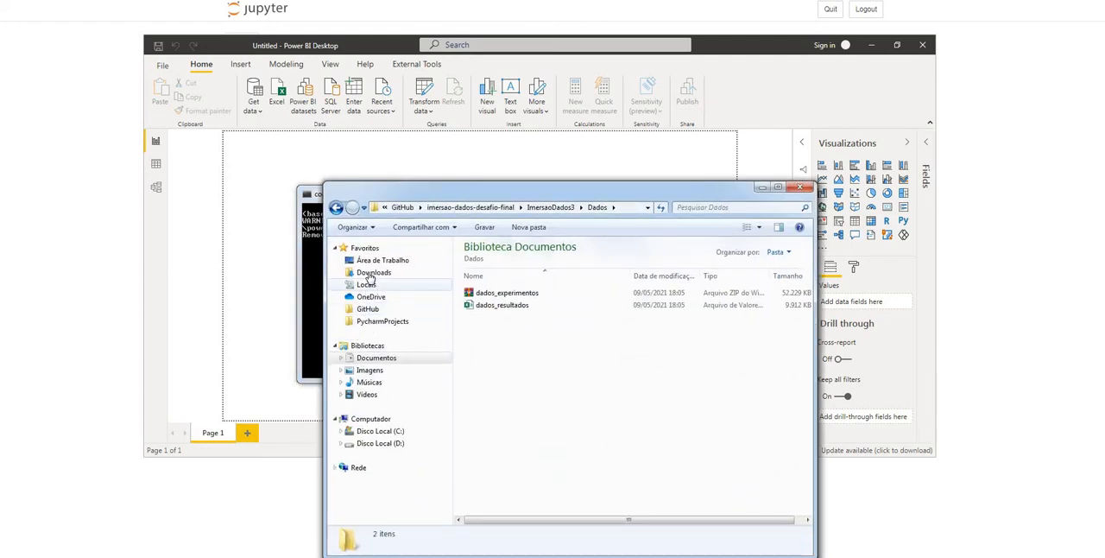
{"action": "left_click", "coordinate": [373, 358]}
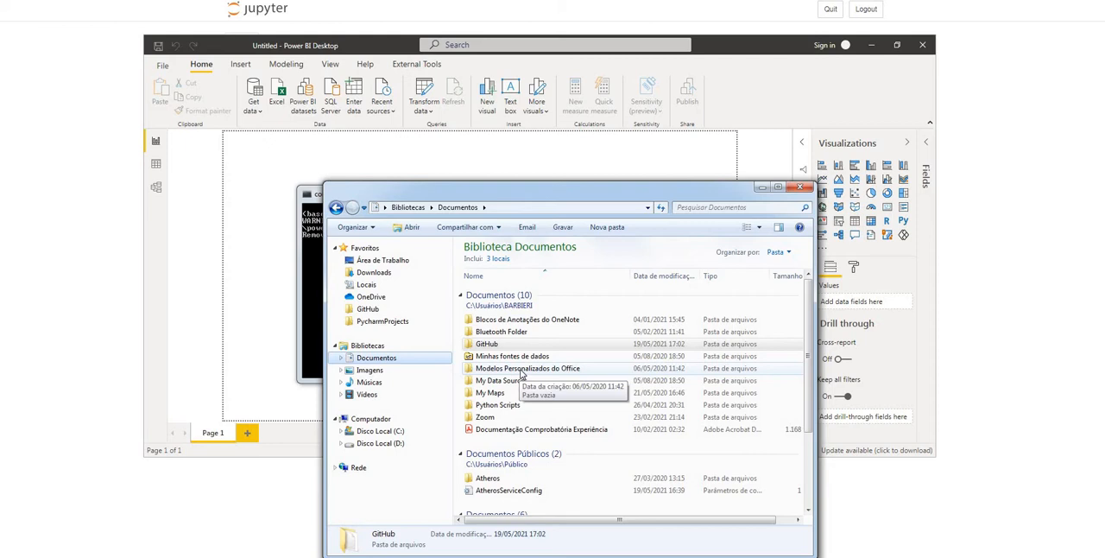
{"action": "left_click", "coordinate": [386, 430]}
{"action": "double_click", "coordinate": [489, 357]}
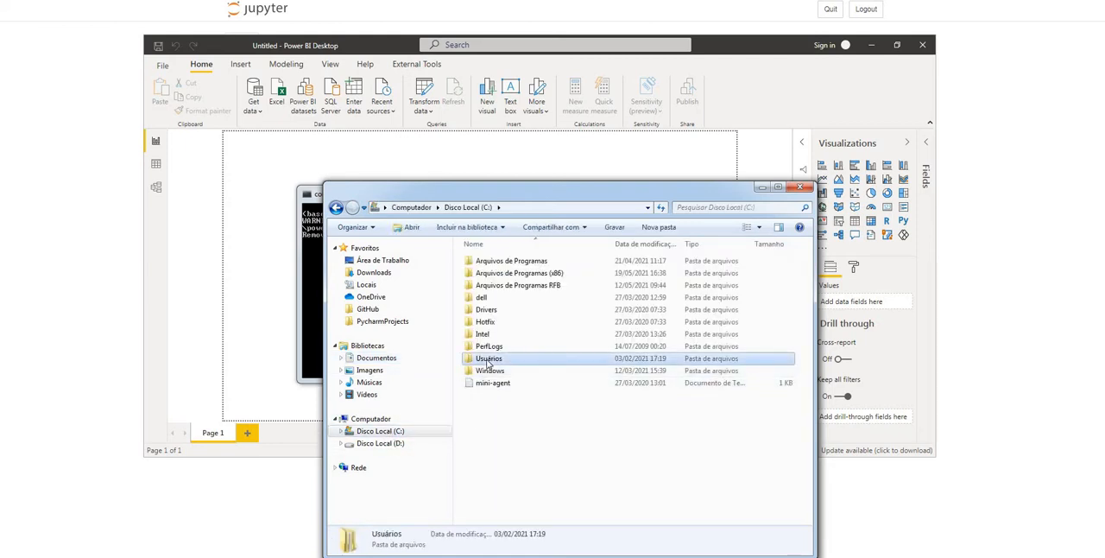
{"action": "double_click", "coordinate": [487, 261]}
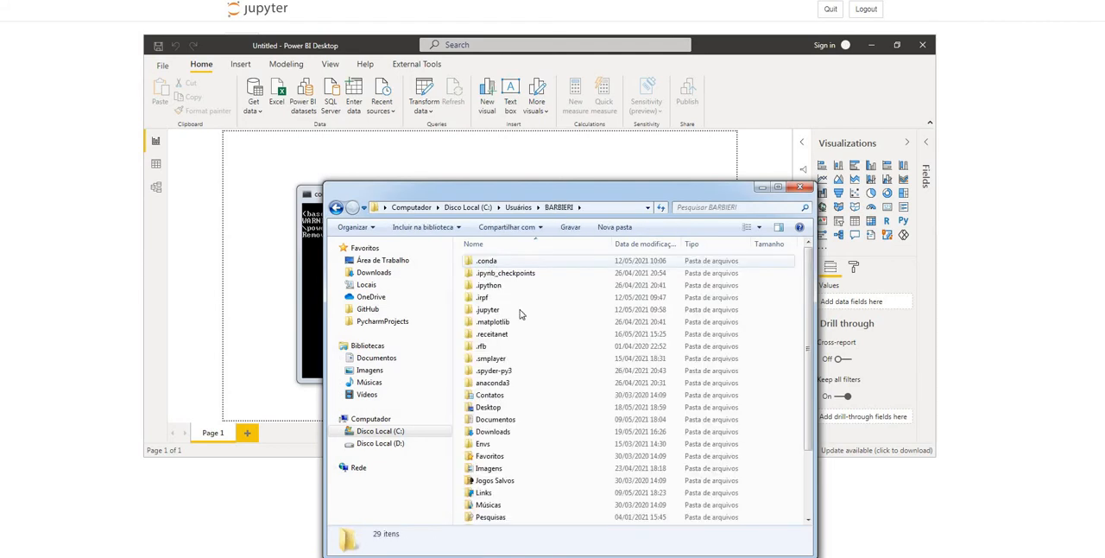
{"action": "double_click", "coordinate": [494, 386]}
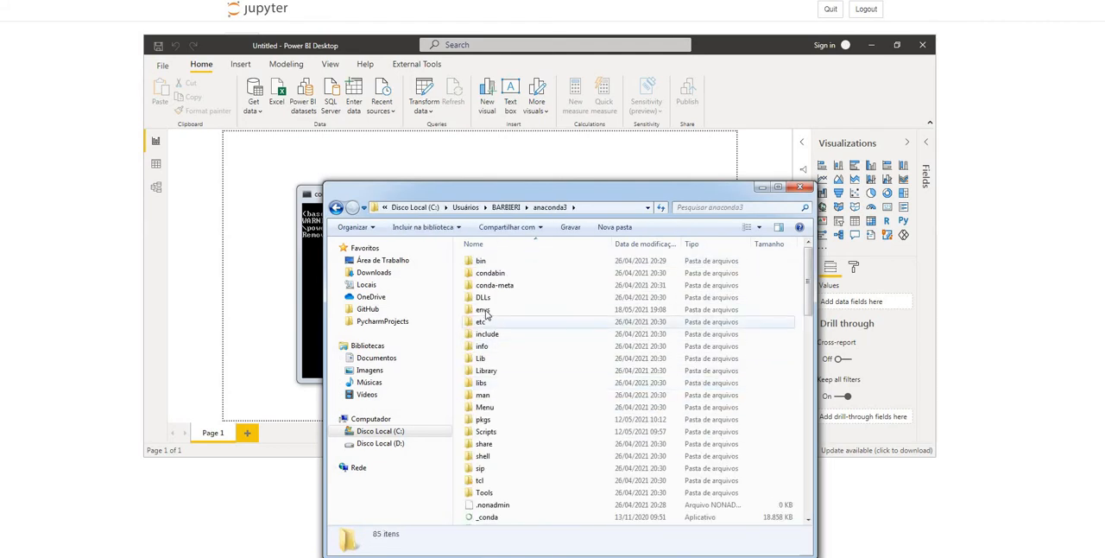
{"action": "double_click", "coordinate": [483, 310]}
{"action": "left_click", "coordinate": [492, 273]}
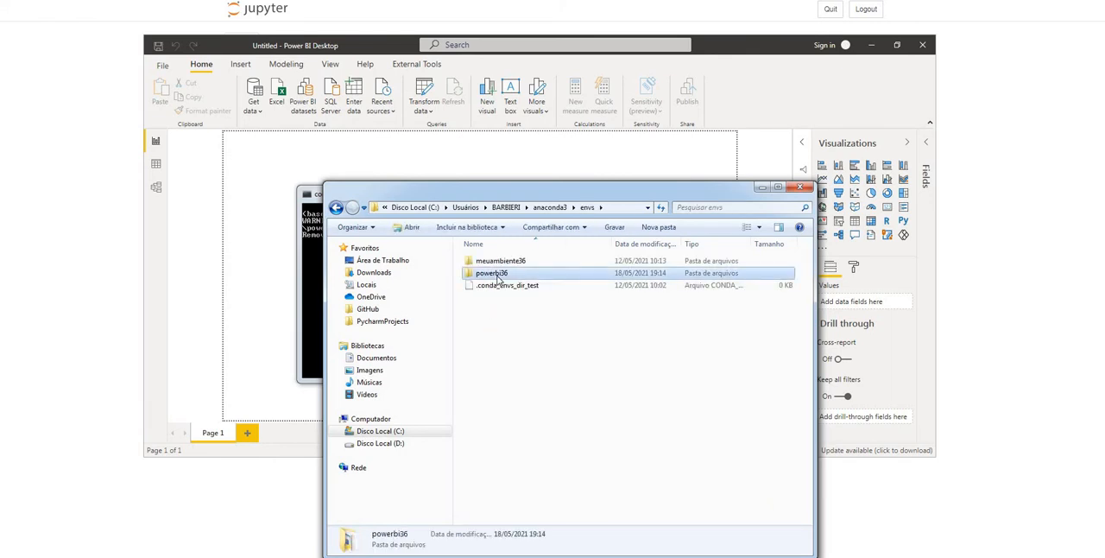
{"action": "left_click", "coordinate": [761, 188]}
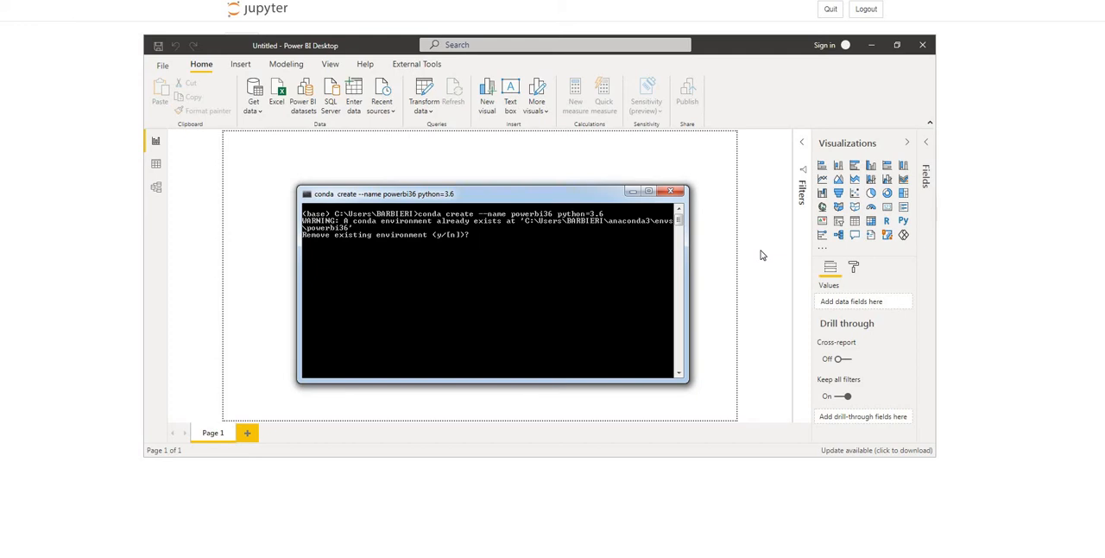
Decline removing the existing environment and activate powerbi36 with conda
{"action": "key", "text": "Return"}
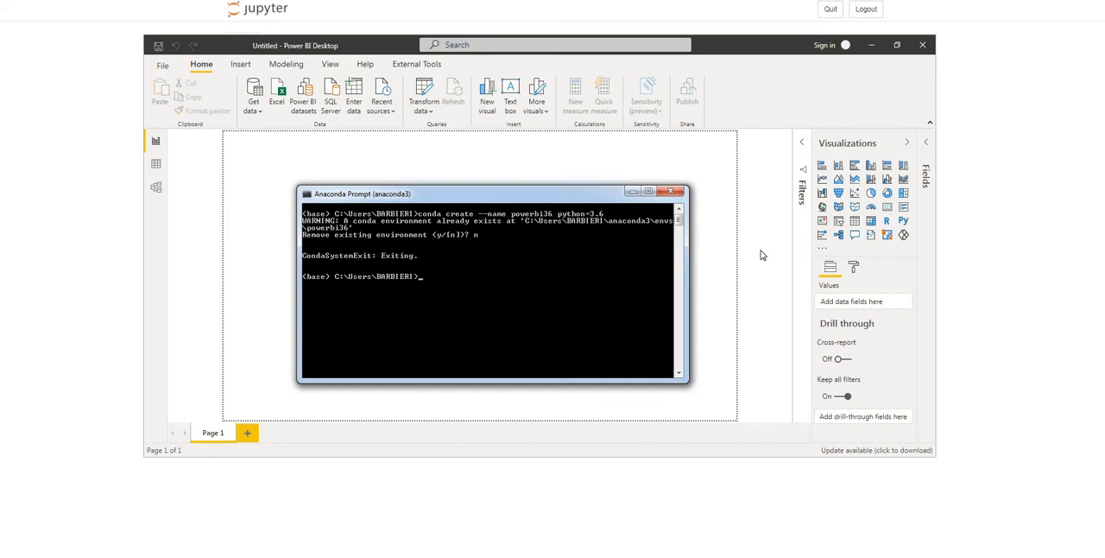
{"action": "type", "text": "cod"}
{"action": "type", "text": "da activate"}
{"action": "type", "text": " powerbi"}
{"action": "type", "text": "36"}
{"action": "key", "text": "Return"}
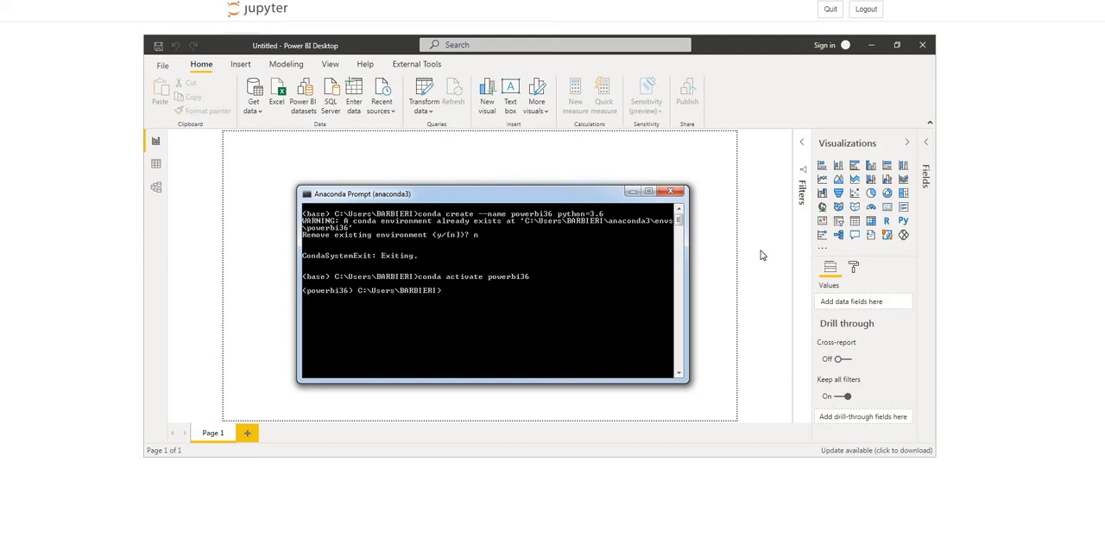
List the packages installed in the powerbi36 environment with conda list and look through their names and versions
{"action": "type", "text": "conda list"}
{"action": "key", "text": "Return"}
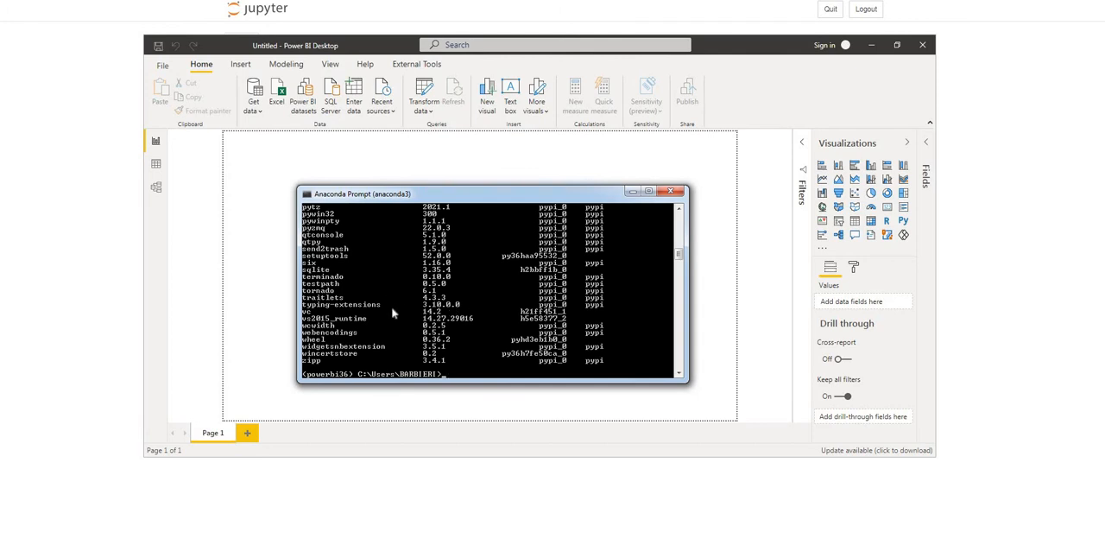
{"action": "scroll", "coordinate": [350, 332], "scroll_direction": "up", "scroll_amount": 7}
{"action": "scroll", "coordinate": [347, 323], "scroll_direction": "up", "scroll_amount": 10}
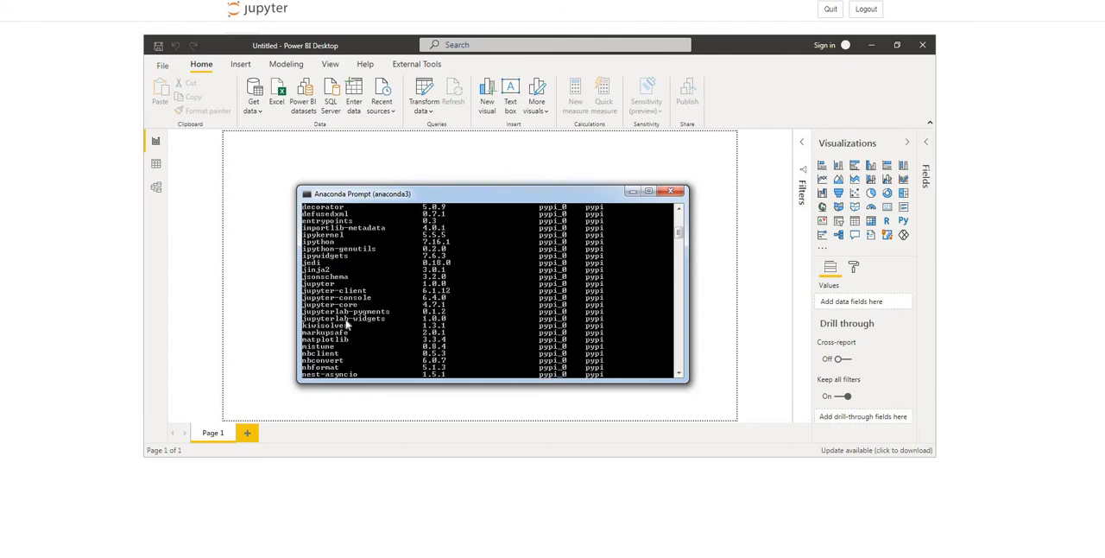
{"action": "scroll", "coordinate": [345, 322], "scroll_direction": "down", "scroll_amount": 8}
{"action": "scroll", "coordinate": [346, 320], "scroll_direction": "up", "scroll_amount": 8}
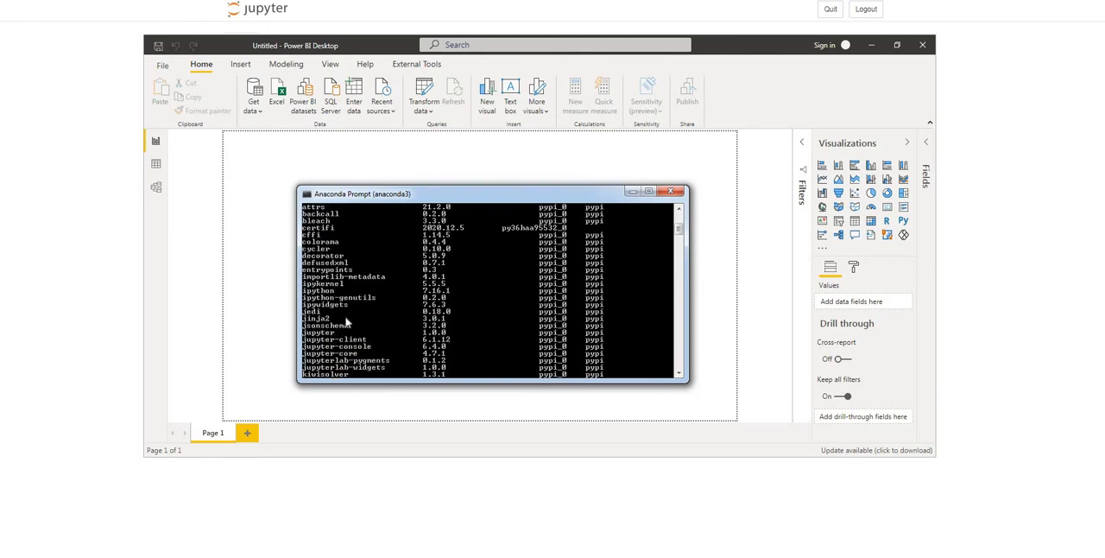
{"action": "scroll", "coordinate": [340, 302], "scroll_direction": "down", "scroll_amount": 6}
{"action": "scroll", "coordinate": [368, 307], "scroll_direction": "up", "scroll_amount": 1}
{"action": "scroll", "coordinate": [370, 308], "scroll_direction": "up", "scroll_amount": 5}
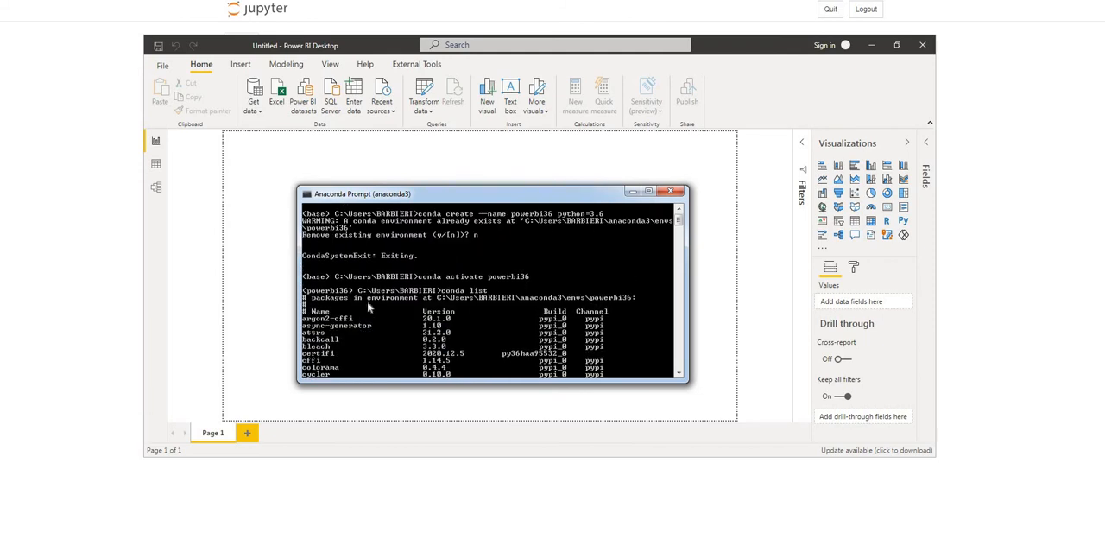
{"action": "scroll", "coordinate": [496, 324], "scroll_direction": "down", "scroll_amount": 8}
{"action": "scroll", "coordinate": [493, 329], "scroll_direction": "down", "scroll_amount": 15}
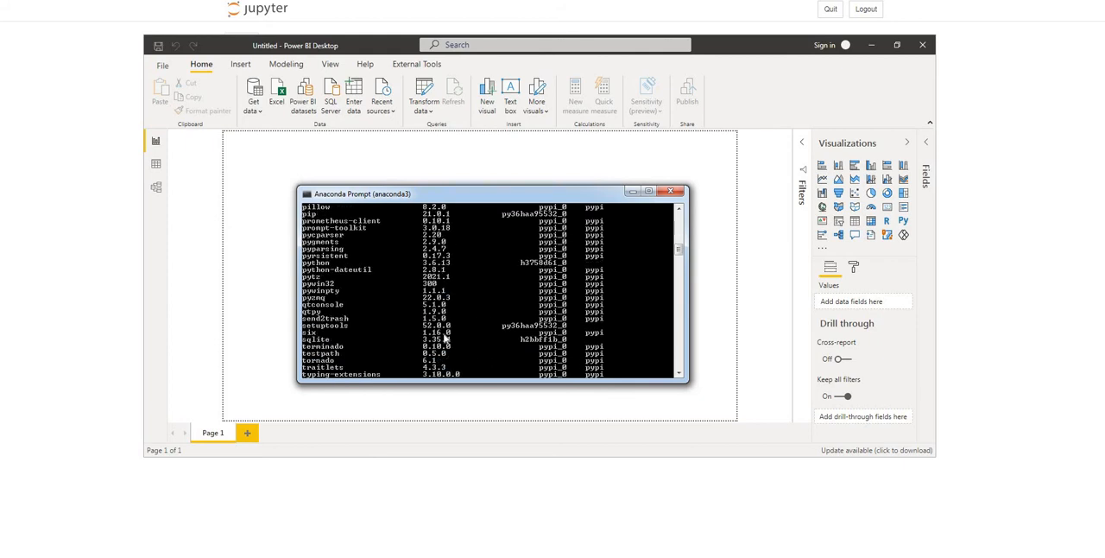
{"action": "scroll", "coordinate": [444, 294], "scroll_direction": "up", "scroll_amount": 3}
{"action": "scroll", "coordinate": [449, 279], "scroll_direction": "up", "scroll_amount": 2}
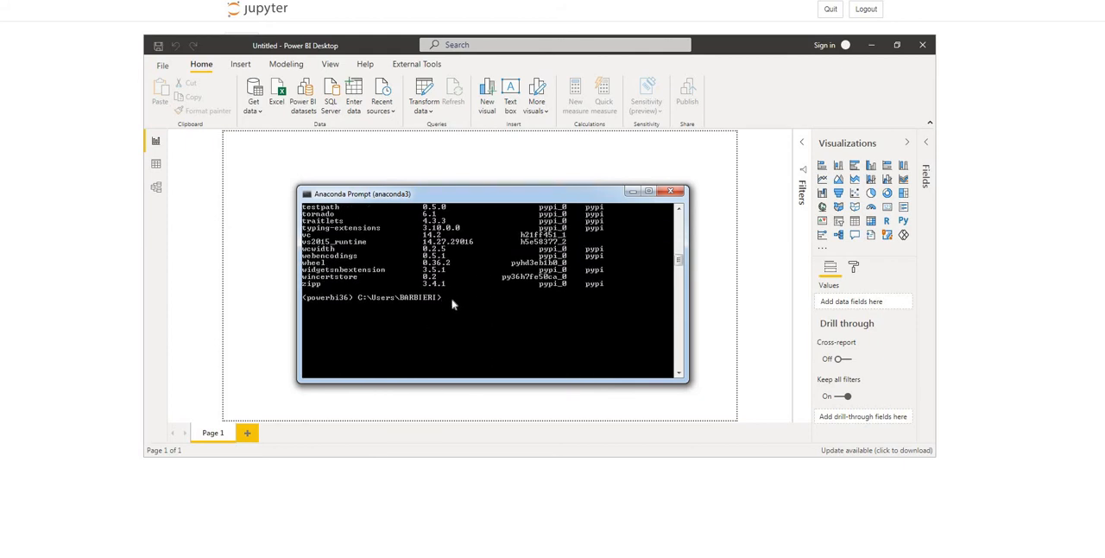
Install pandas in the powerbi36 environment with pip
{"action": "type", "text": "pip install pandas"}
{"action": "key", "text": "Return"}
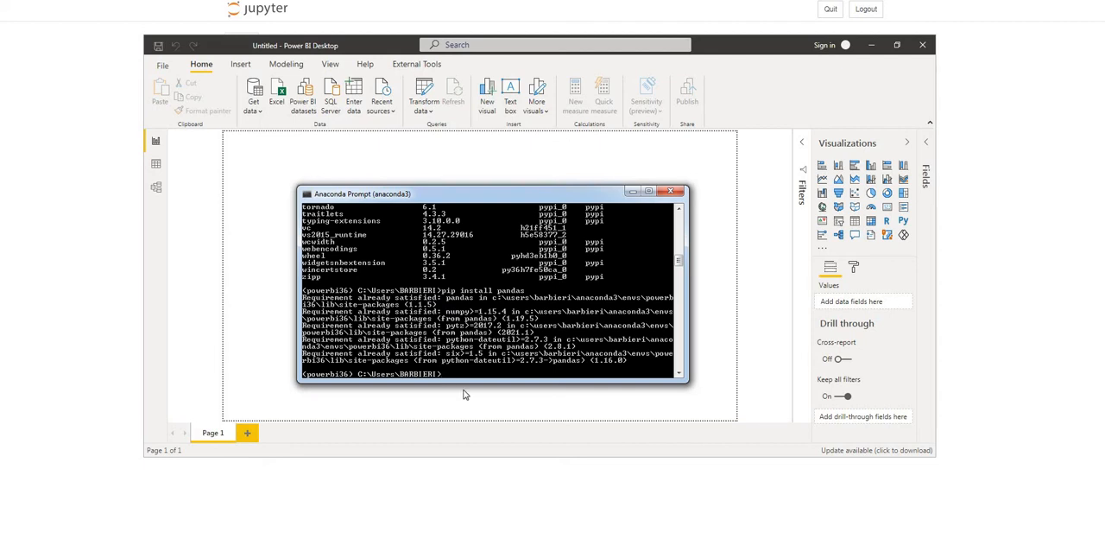
Install numpy in the powerbi36 environment with pip
{"action": "type", "text": "ip install numpy"}
{"action": "key", "text": "Return"}
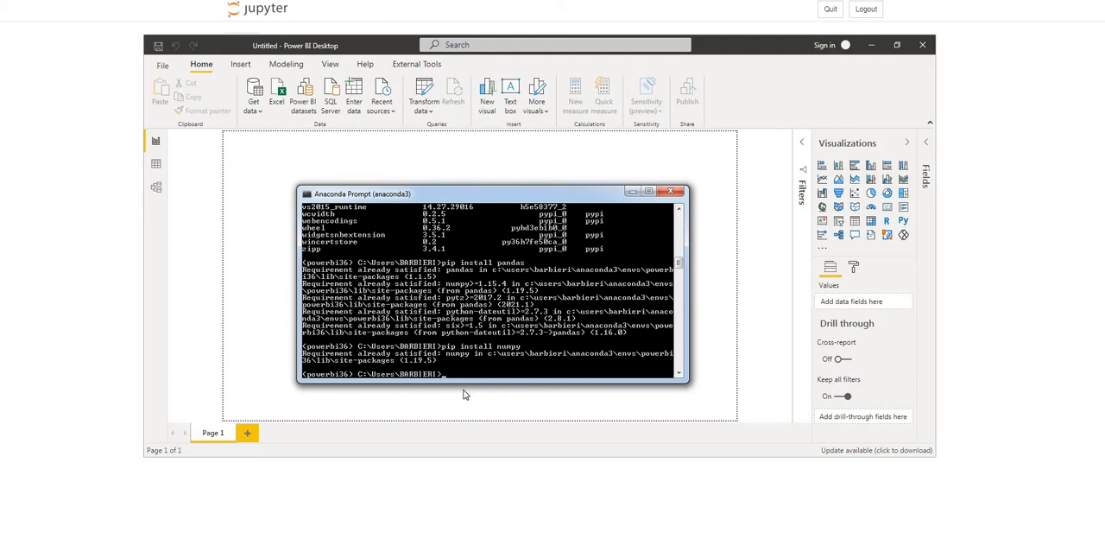
Install jupyter in the powerbi36 environment with pip
{"action": "type", "text": "pip"}
{"action": "type", "text": " ju"}
{"action": "type", "text": "install"}
{"action": "key", "text": "Return"}
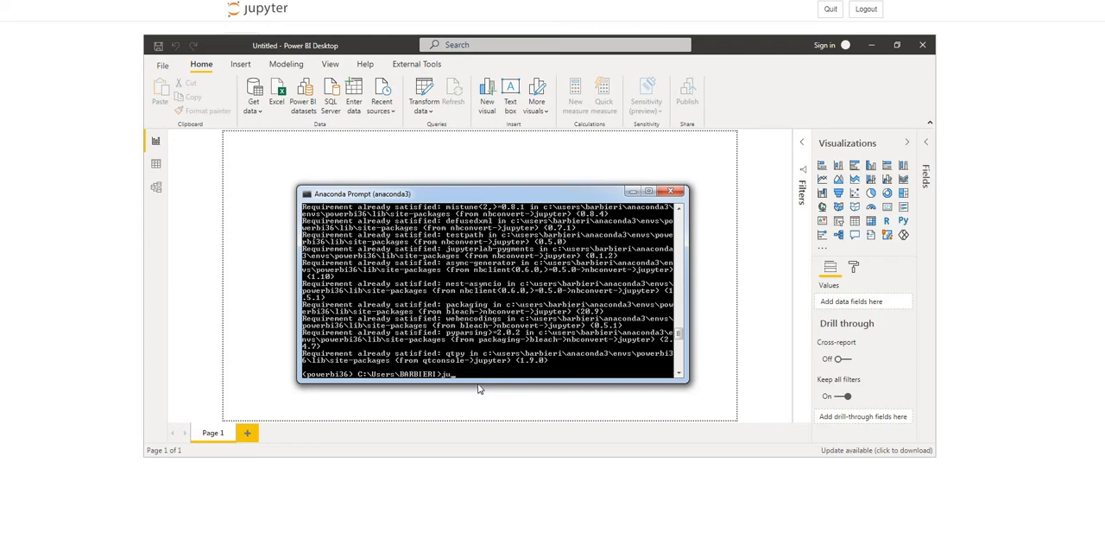
Launch Jupyter Notebook from the Anaconda prompt with the jupyter-notebook command
{"action": "type", "text": "pyter-notebook"}
{"action": "key", "text": "Return"}
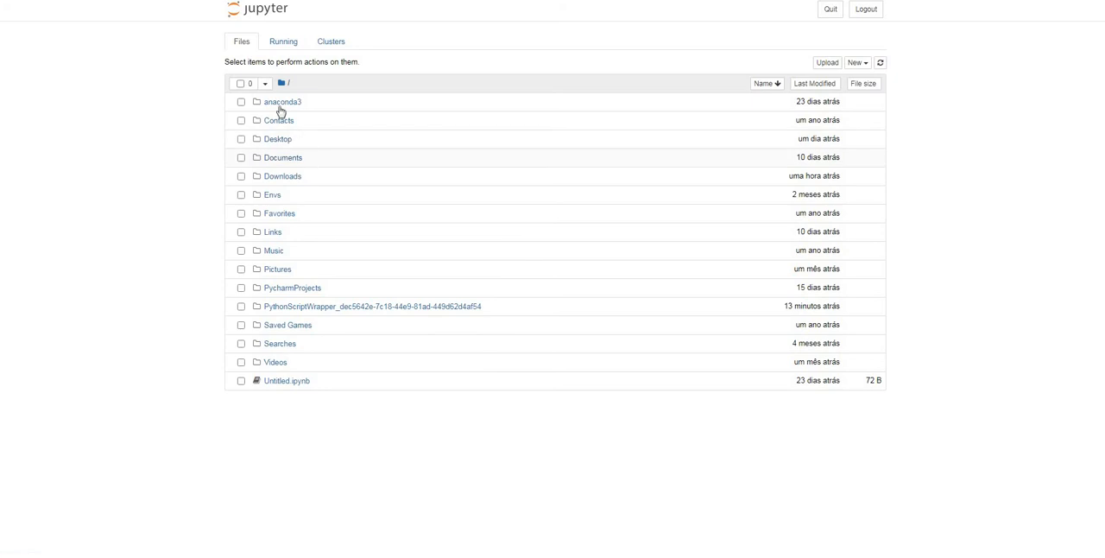
Create a new Python 3 notebook in the Documents/GitHub folder
{"action": "left_click", "coordinate": [285, 159]}
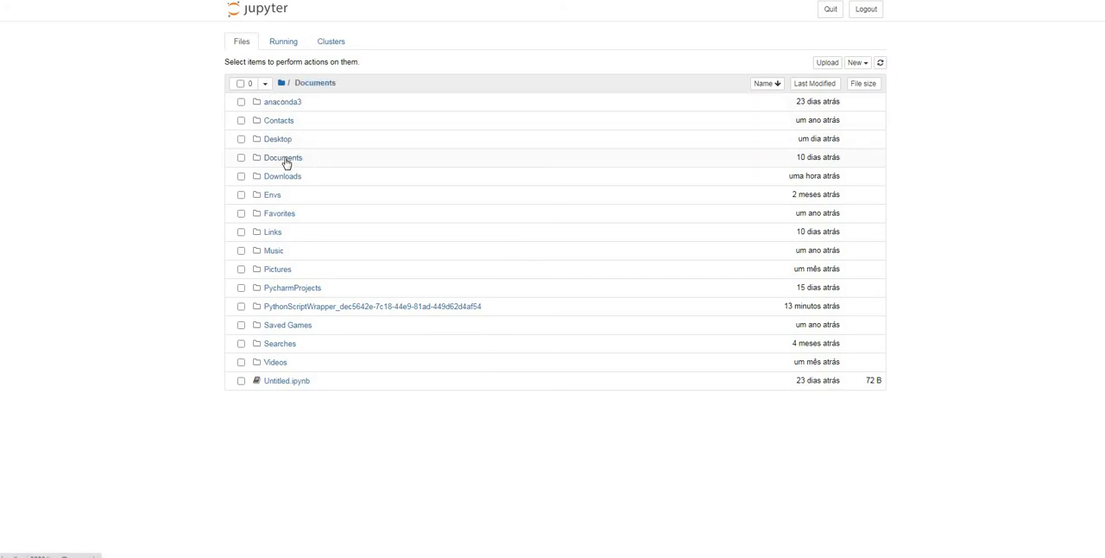
{"action": "left_click", "coordinate": [280, 161]}
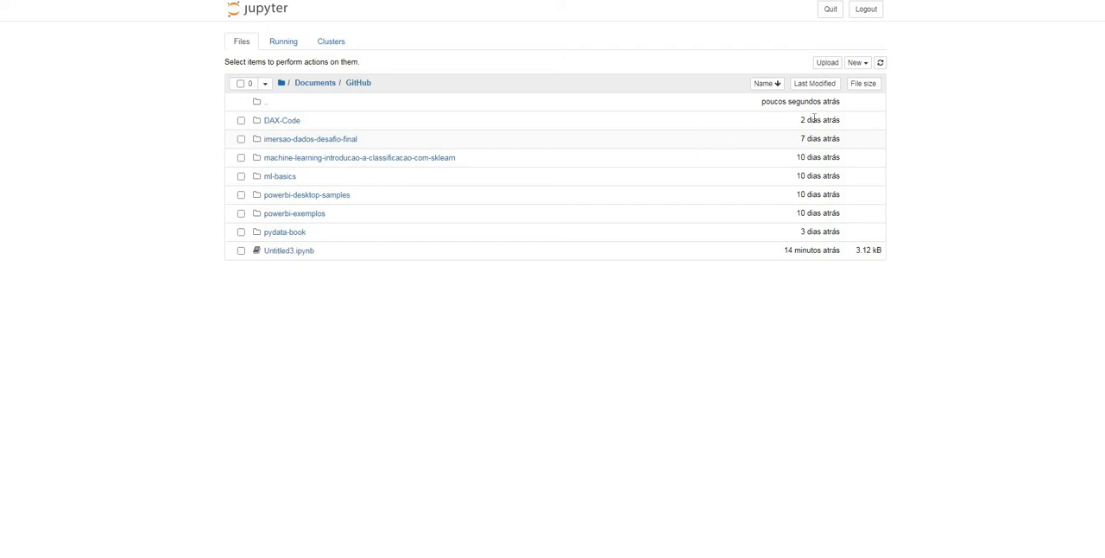
{"action": "left_click", "coordinate": [864, 66]}
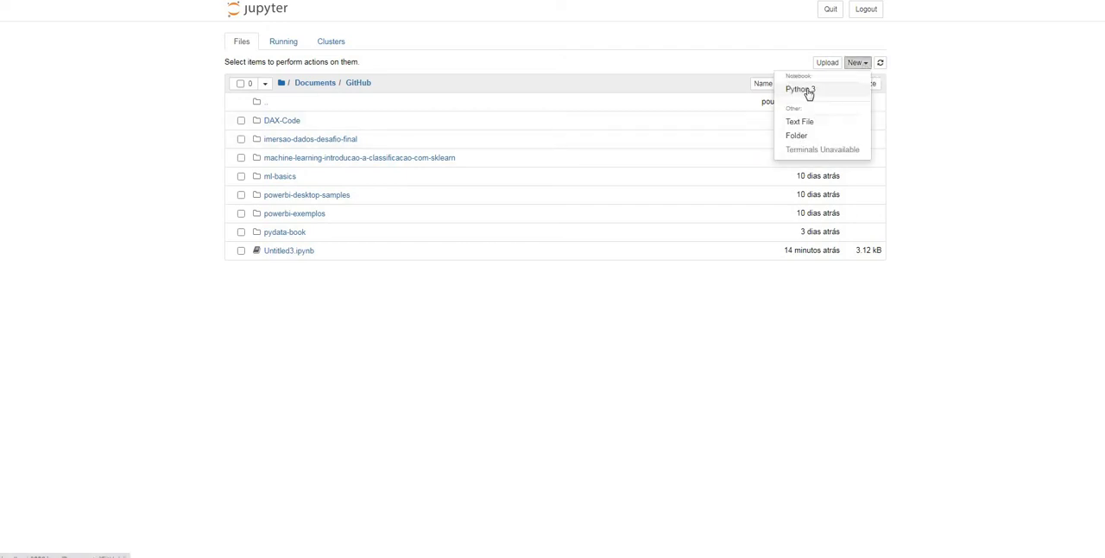
{"action": "left_click", "coordinate": [809, 92]}
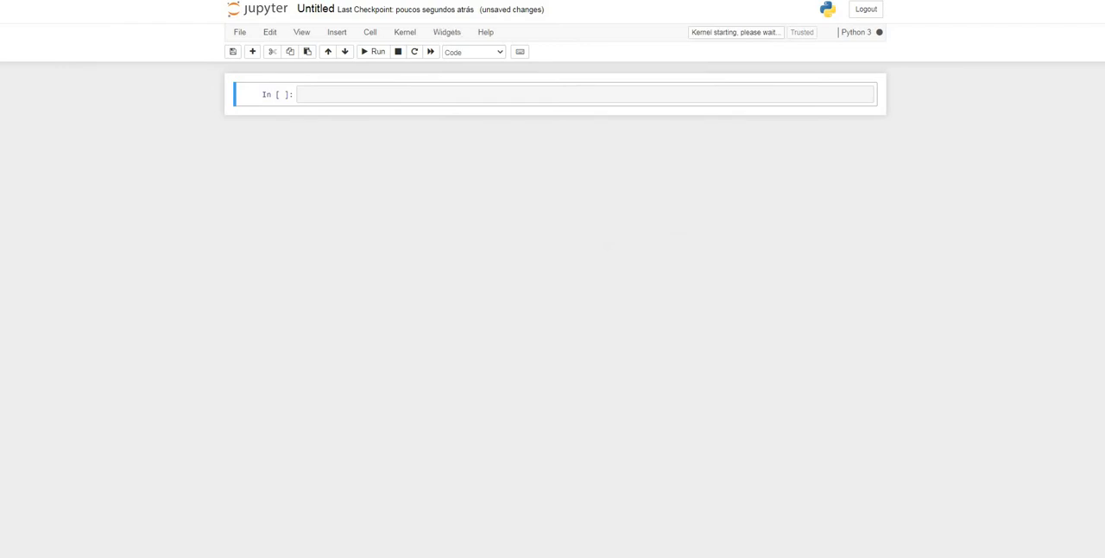
Enter print("Oi") in the notebook's first cell and run it
{"action": "left_click", "coordinate": [320, 92]}
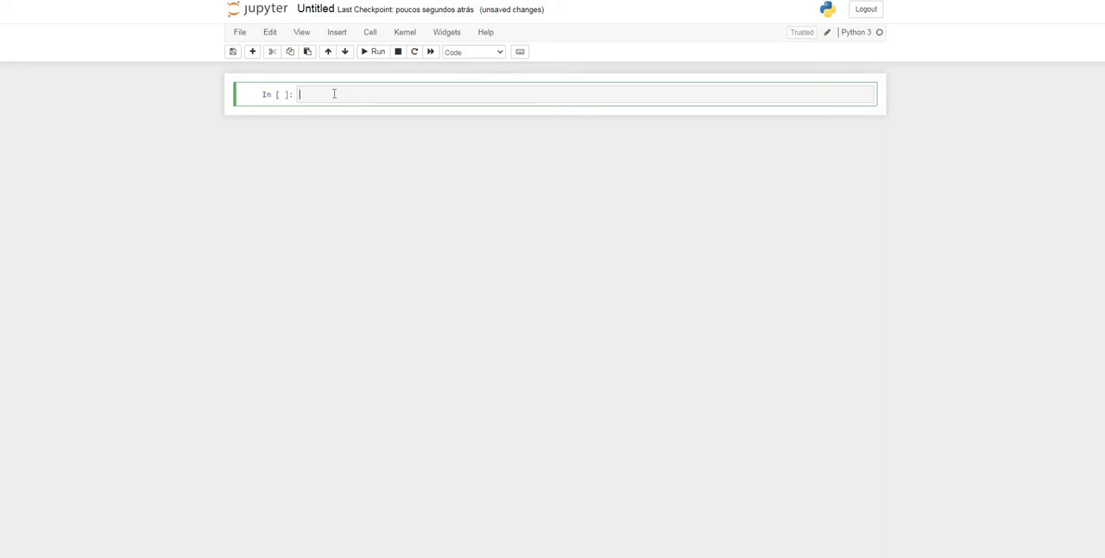
{"action": "type", "text": "print(\"oi"}
{"action": "key", "text": "shift+Return"}
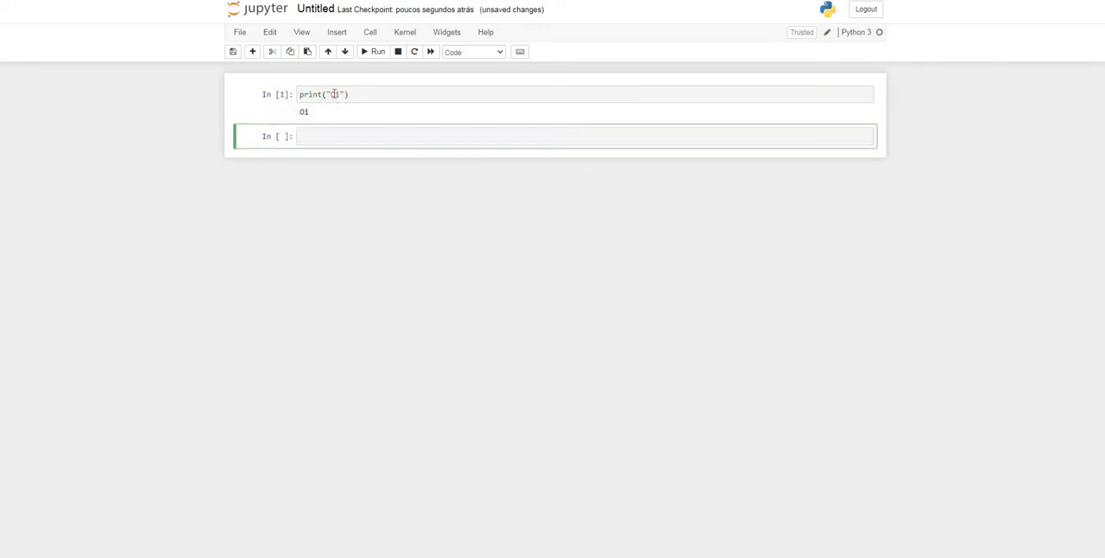
Replace the first cell's code with lista[1, 2, 3] followed by a line reading lista, and run the cell
{"action": "left_click", "coordinate": [404, 90]}
{"action": "key", "text": "shift+Left"}
{"action": "key", "text": "shift+Left"}
{"action": "key", "text": "shift+Left"}
{"action": "key", "text": "shift+Left"}
{"action": "key", "text": "shift+Left"}
{"action": "key", "text": "shift+Left"}
{"action": "key", "text": "shift+Left"}
{"action": "key", "text": "shift+Left"}
{"action": "key", "text": "shift+Left"}
{"action": "key", "text": "shift+Left"}
{"action": "key", "text": "shift+Left"}
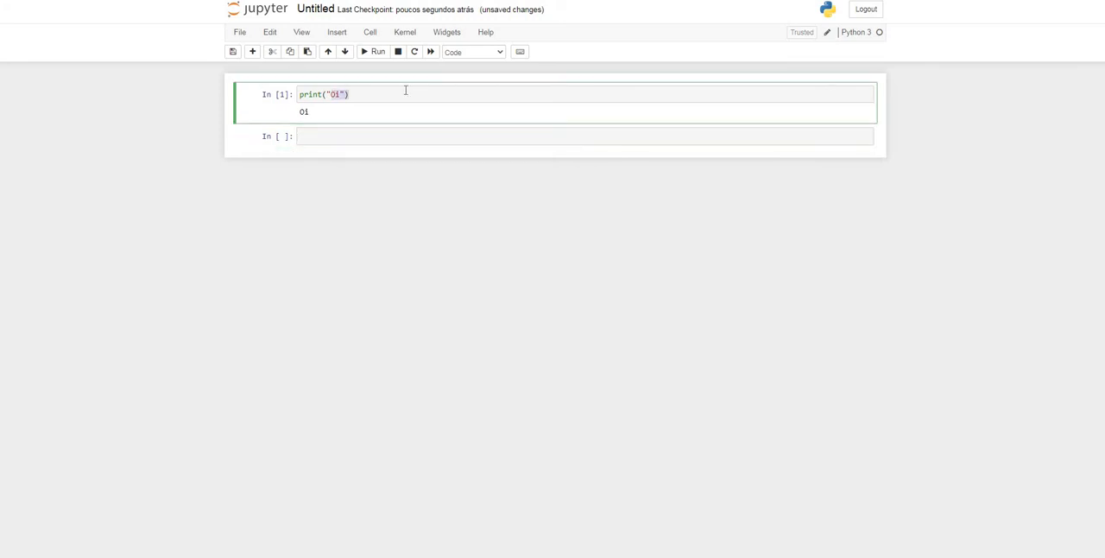
{"action": "key", "text": "BackSpace"}
{"action": "key", "text": "BackSpace"}
{"action": "key", "text": "BackSpace"}
{"action": "key", "text": "BackSpace"}
{"action": "type", "text": "ista"}
{"action": "type", "text": "[]"}
{"action": "type", "text": "1, "}
{"action": "type", "text": "2"}
{"action": "type", "text": ", 3"}
{"action": "key", "text": "Return"}
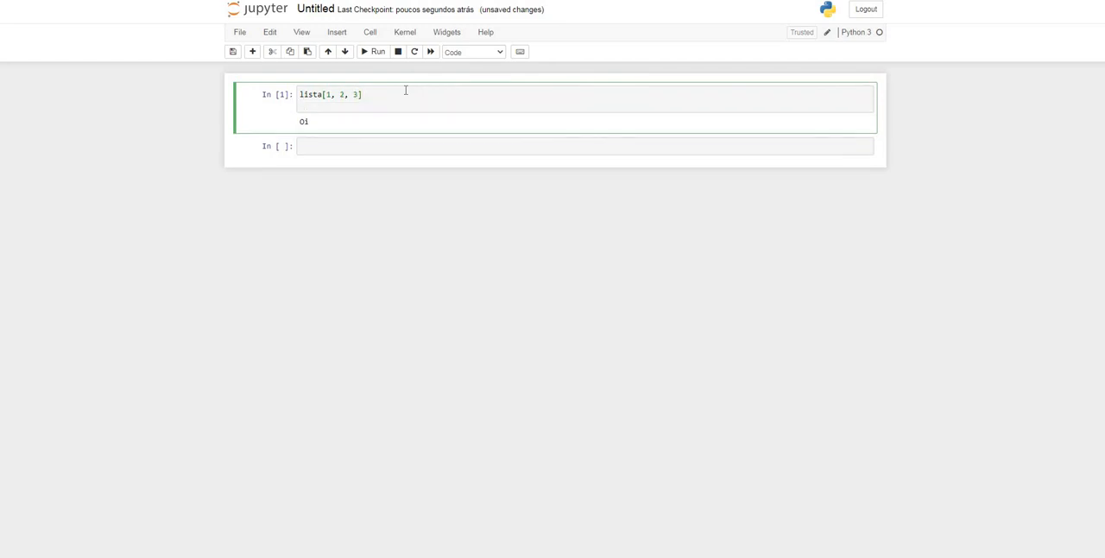
{"action": "type", "text": "lista"}
{"action": "key", "text": "Return"}
{"action": "key", "text": "shift+Return"}
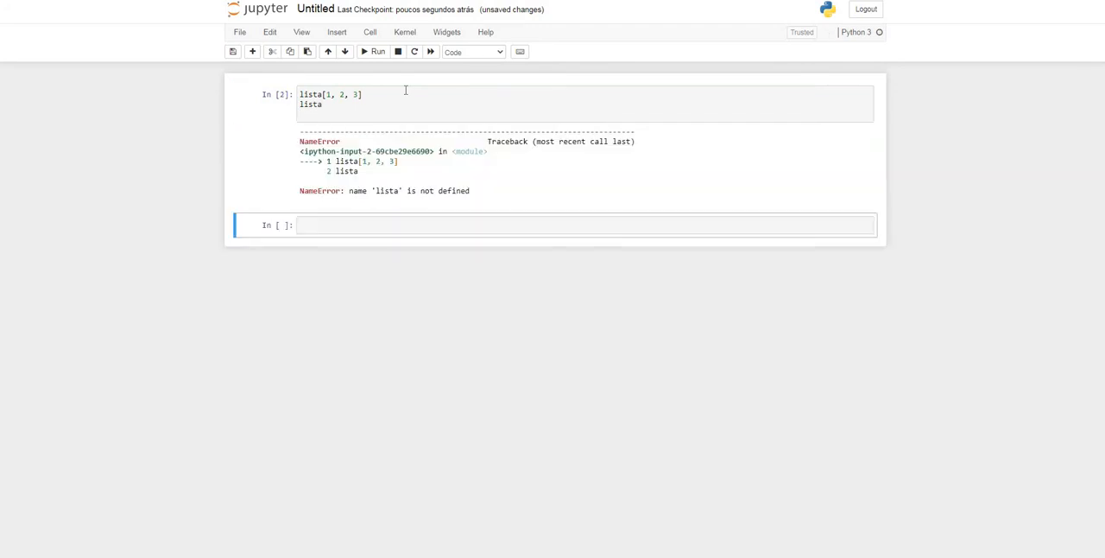
Correct the first line to lista = [1, 2, 3] and rerun the cell
{"action": "left_click", "coordinate": [405, 90]}
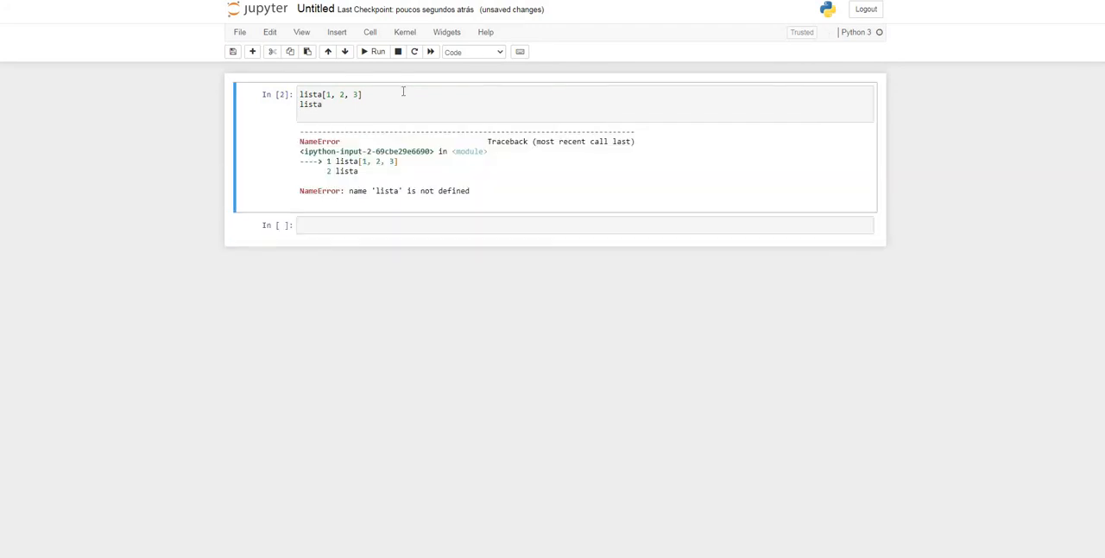
{"action": "left_click", "coordinate": [357, 105]}
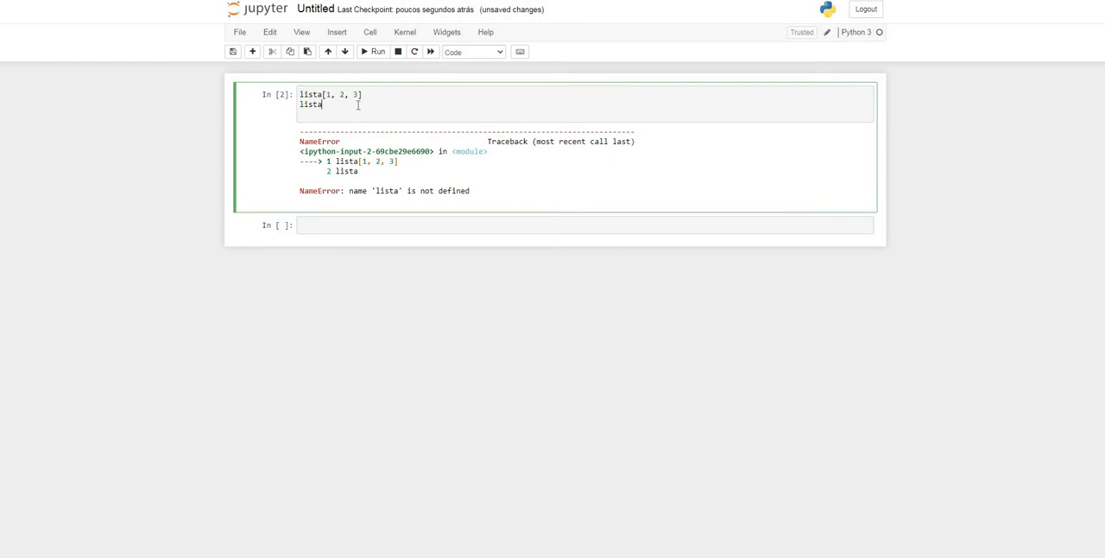
{"action": "left_click", "coordinate": [323, 95]}
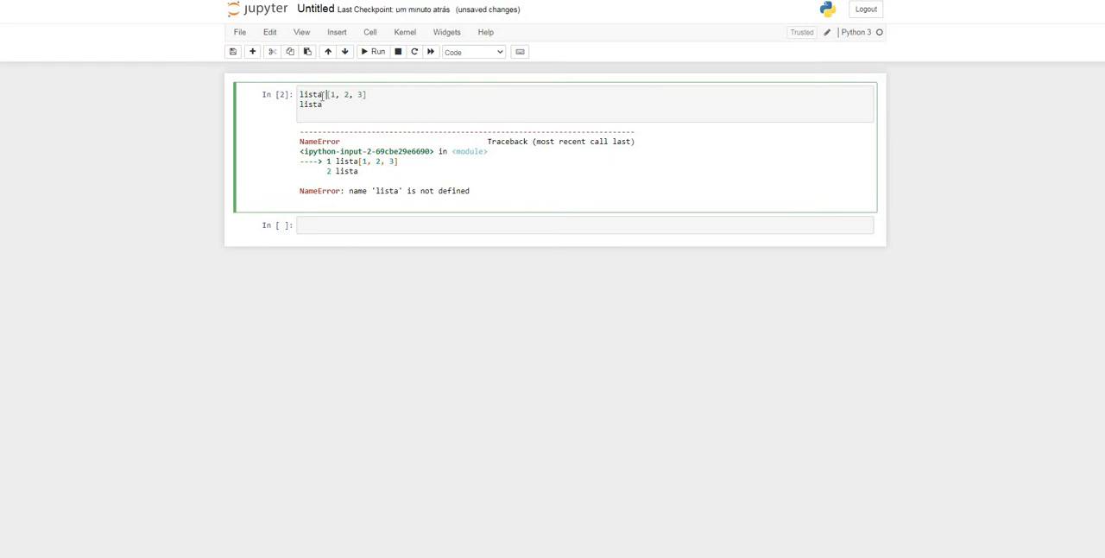
{"action": "type", "text": "="}
{"action": "key", "text": "Return"}
{"action": "key", "text": "BackSpace"}
{"action": "key", "text": "shift+Return"}
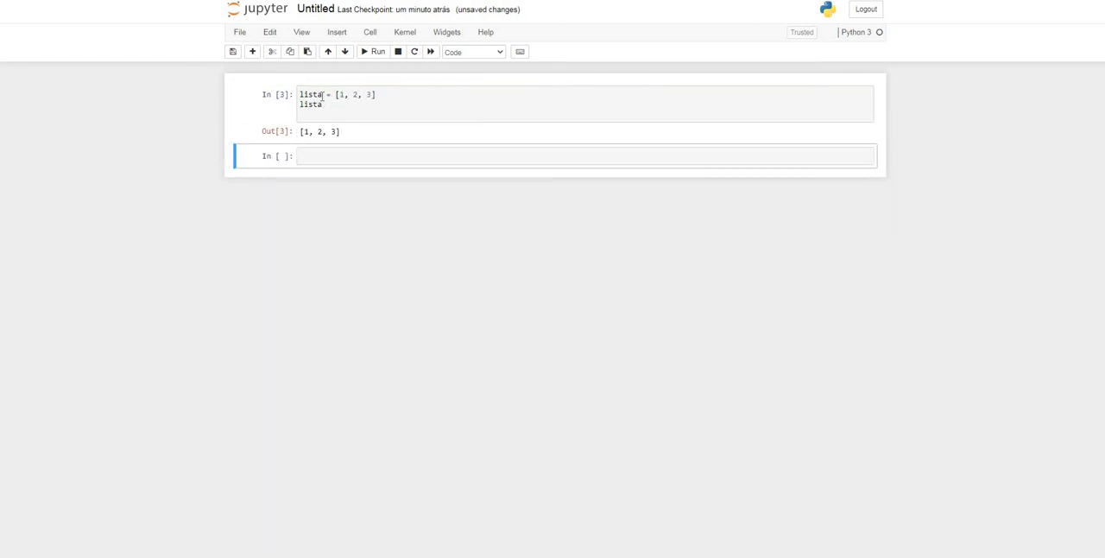
Delete the notebook cell that contains the lista code
{"action": "key", "text": "Up"}
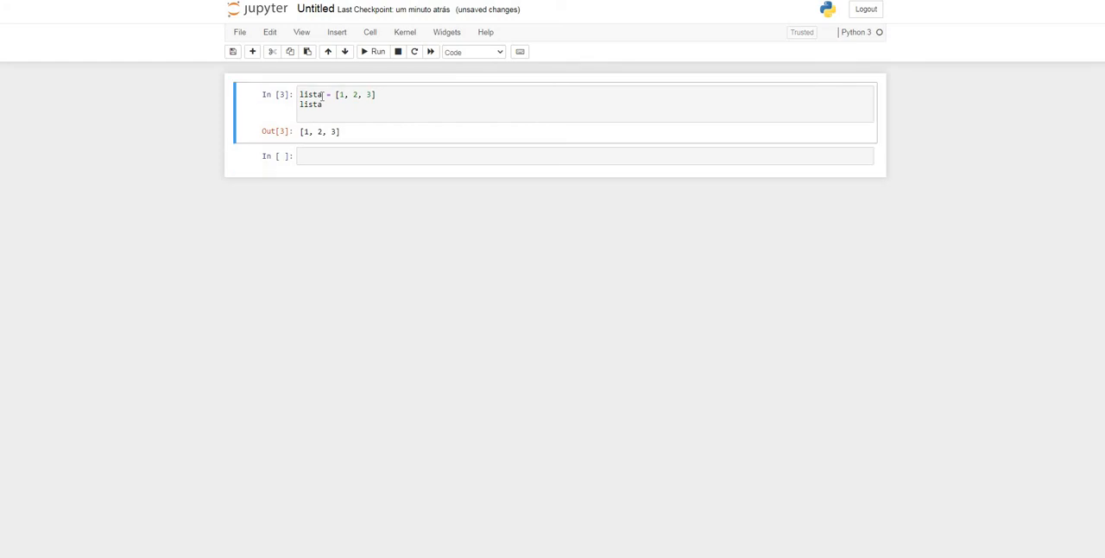
{"action": "key", "text": "d"}
{"action": "key", "text": "d"}
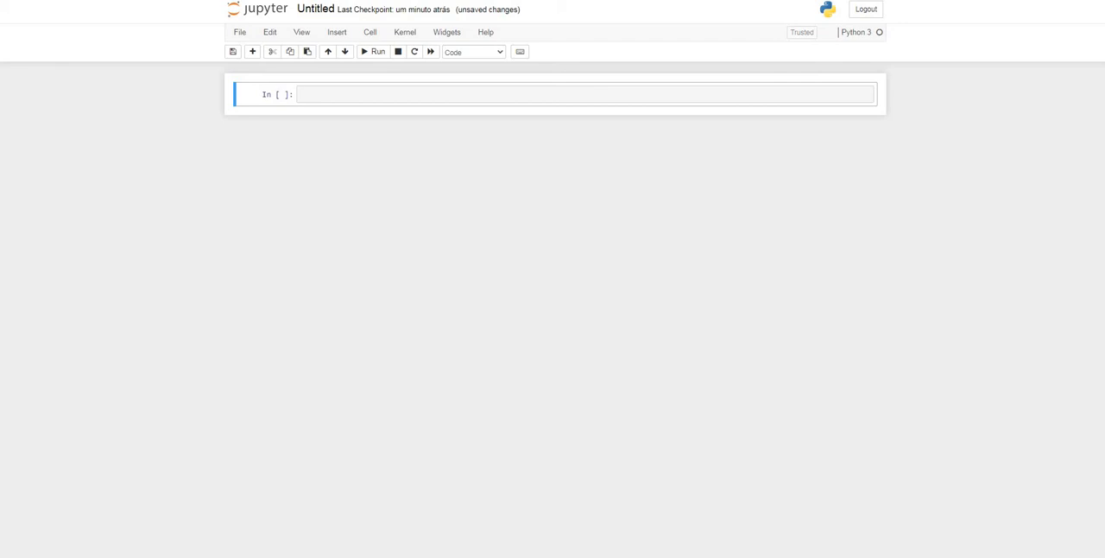
Enter import pandas as pd in the empty cell and run it, adding a new cell below
{"action": "left_click", "coordinate": [336, 93]}
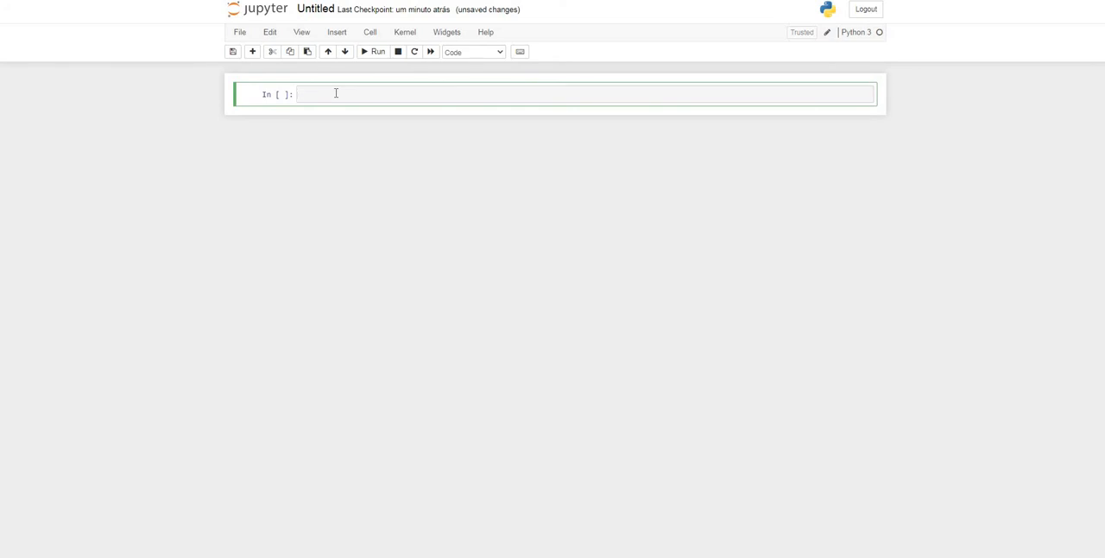
{"action": "type", "text": "import pandas as pd"}
{"action": "key", "text": "alt+Return"}
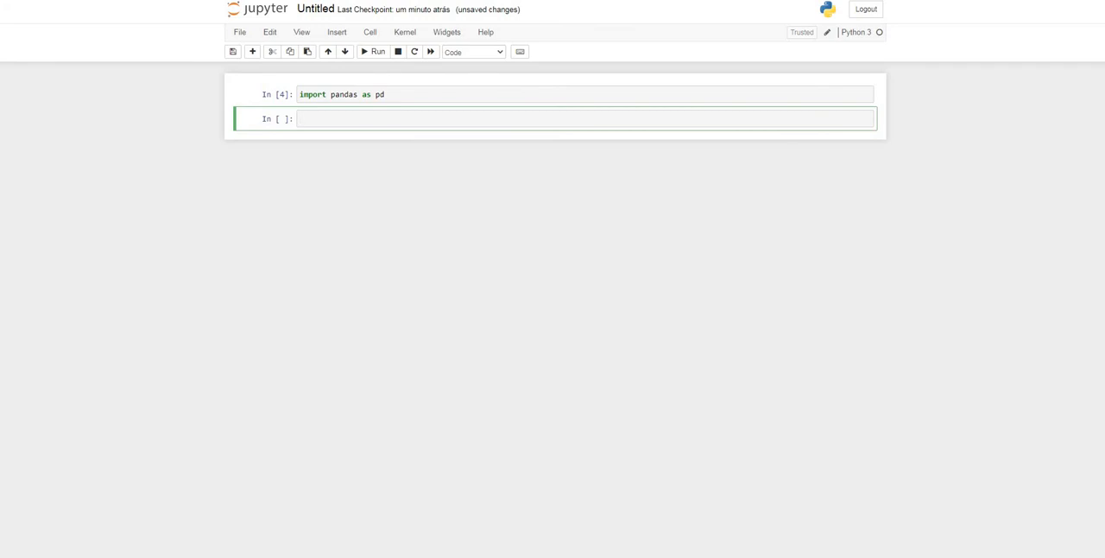
{"action": "key", "text": "Escape"}
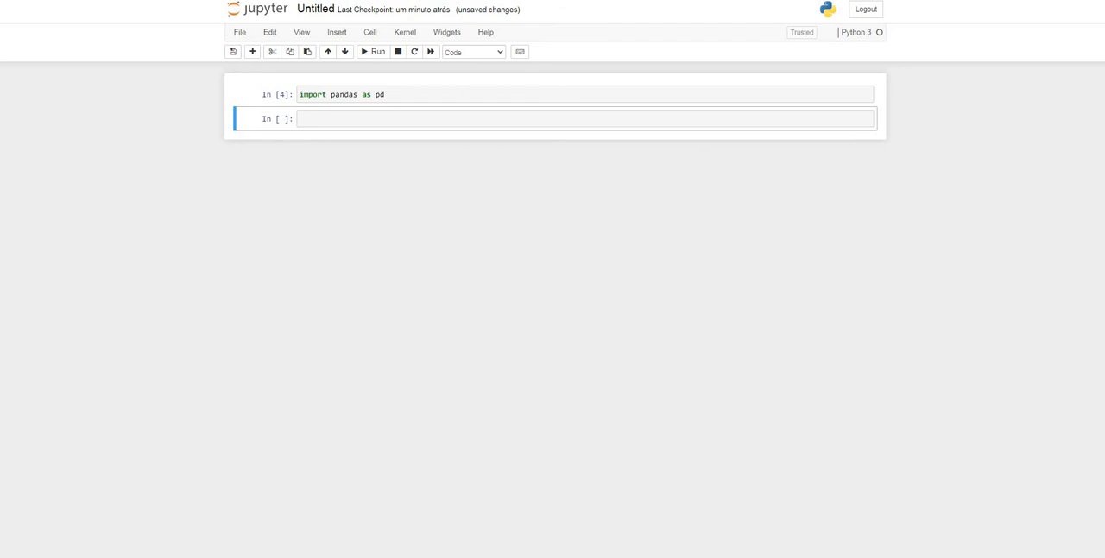
Paste the url_dados assignment with the GitHub link to dados_experimentos.zip?raw=true into the new cell and start a second line
{"action": "left_click", "coordinate": [319, 118]}
{"action": "type", "text": "url_dados = \"https://github.com/leandrobarbieri/imersao-dados-desafio-final/blob/main/Dados/dados_experimentos.zip?raw=true\""}
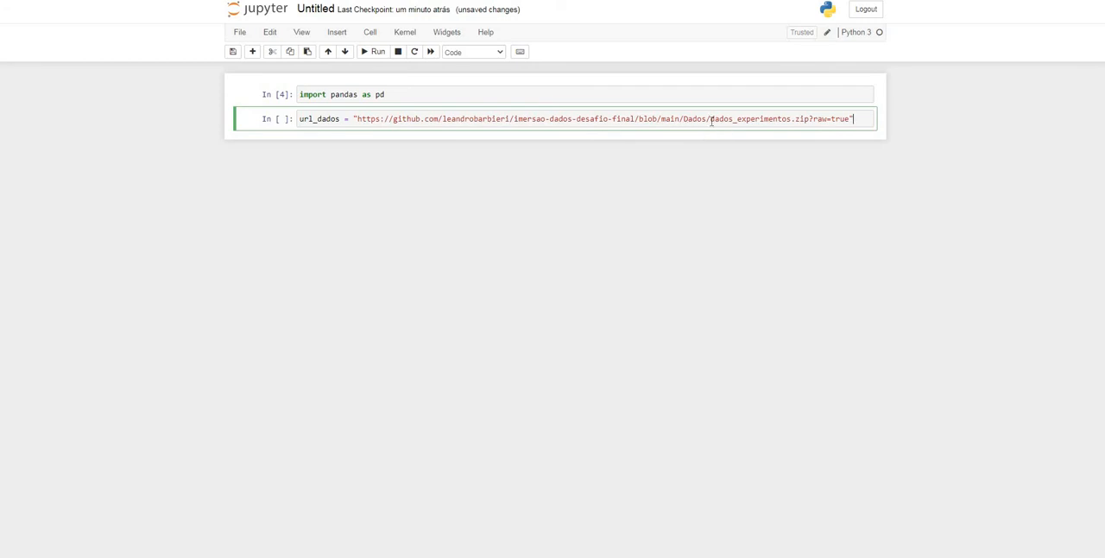
{"action": "left_click_drag", "start_coordinate": [712, 121], "coordinate": [810, 119]}
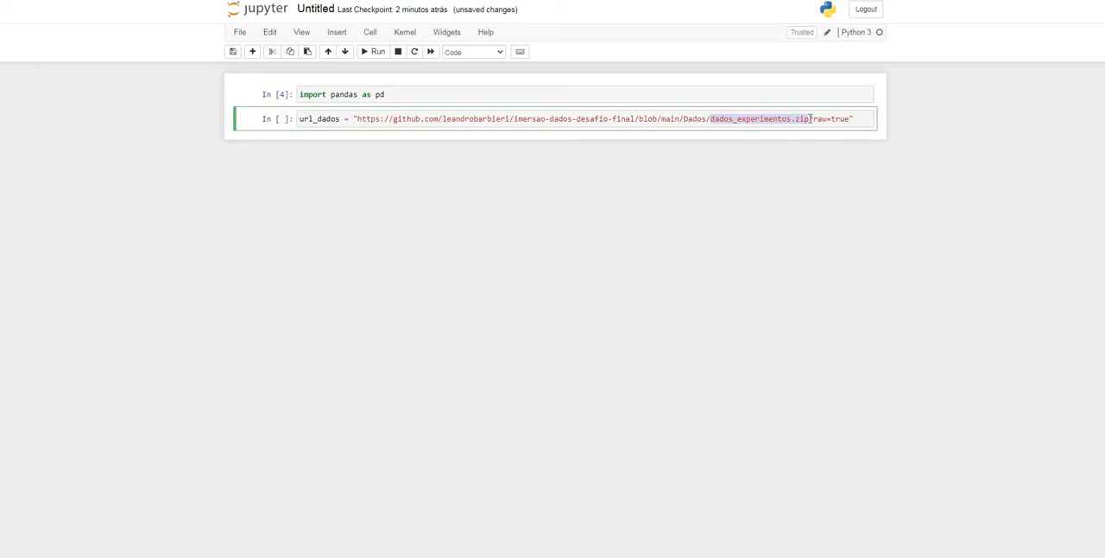
{"action": "left_click", "coordinate": [860, 118]}
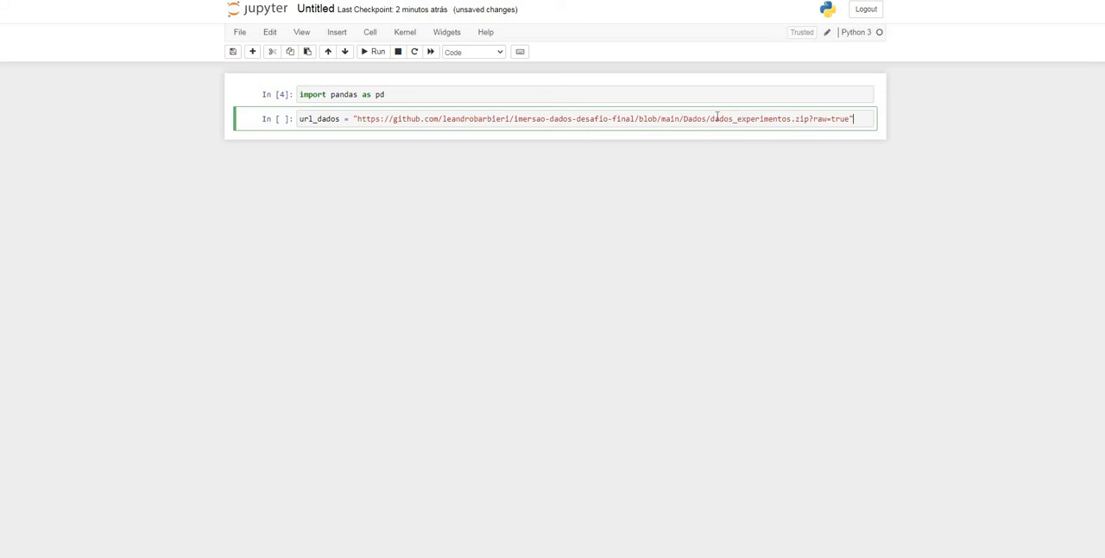
{"action": "left_click_drag", "start_coordinate": [710, 118], "coordinate": [806, 119]}
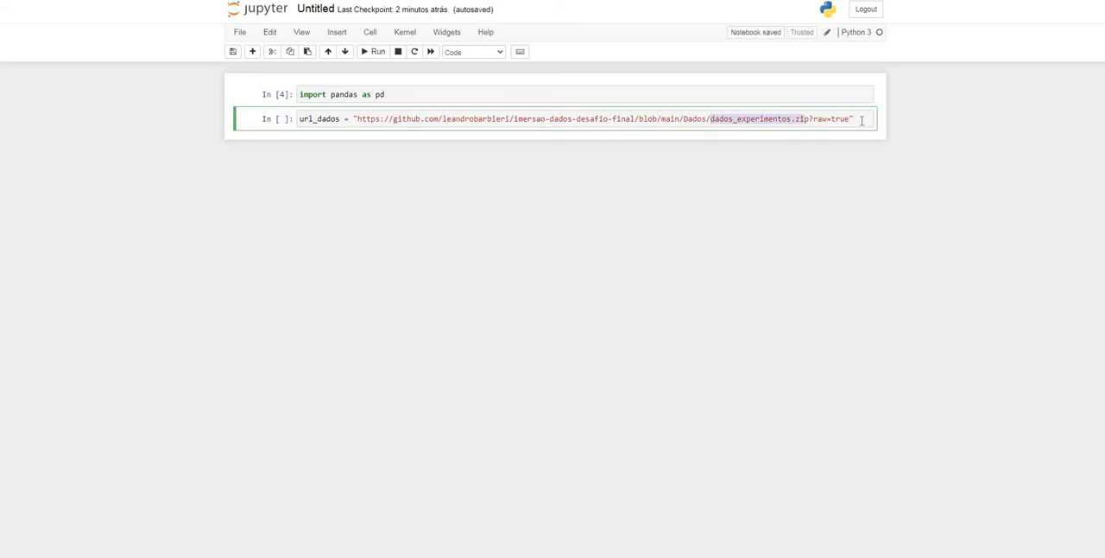
{"action": "left_click", "coordinate": [861, 120]}
{"action": "key", "text": "Return"}
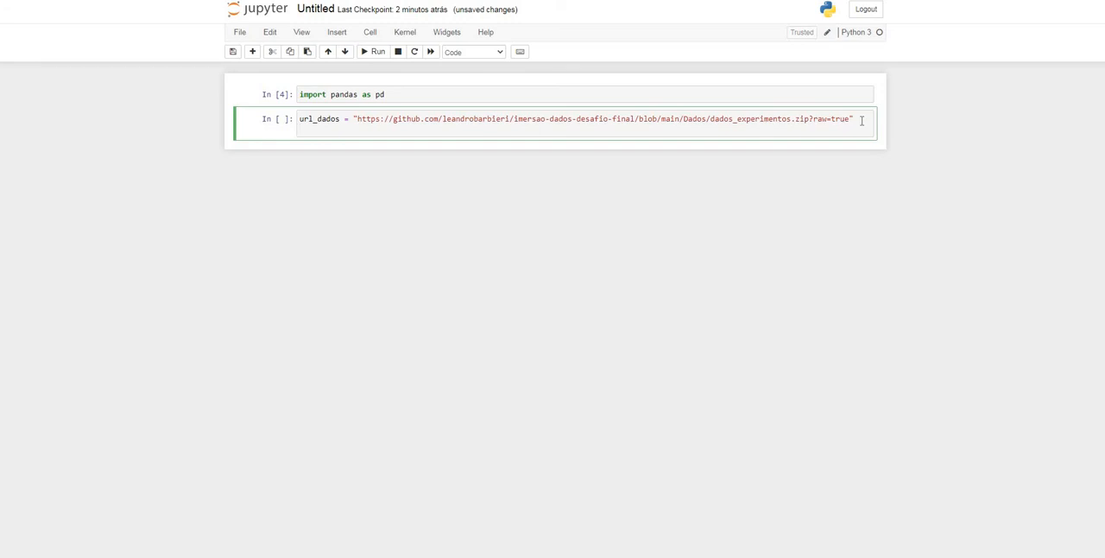
Add pd.read_csv(url_dados, compression="zip") on the cell's second line and run the cell
{"action": "type", "text": "pd.read_csv("}
{"action": "key", "text": "shift+Tab"}
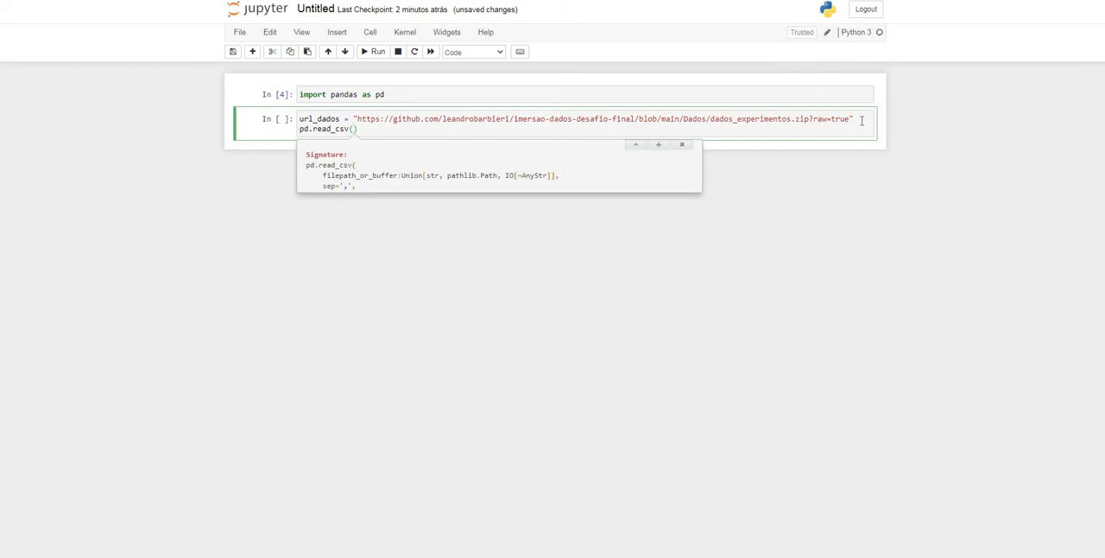
{"action": "type", "text": "url_"}
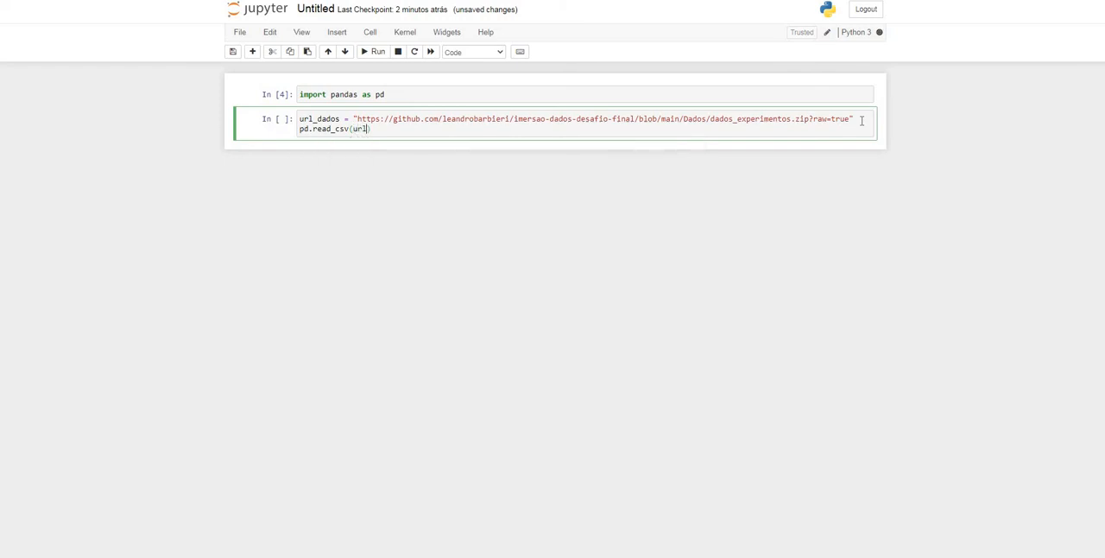
{"action": "type", "text": "dados,"}
{"action": "type", "text": "compression=\"zip"}
{"action": "key", "text": "alt+Return"}
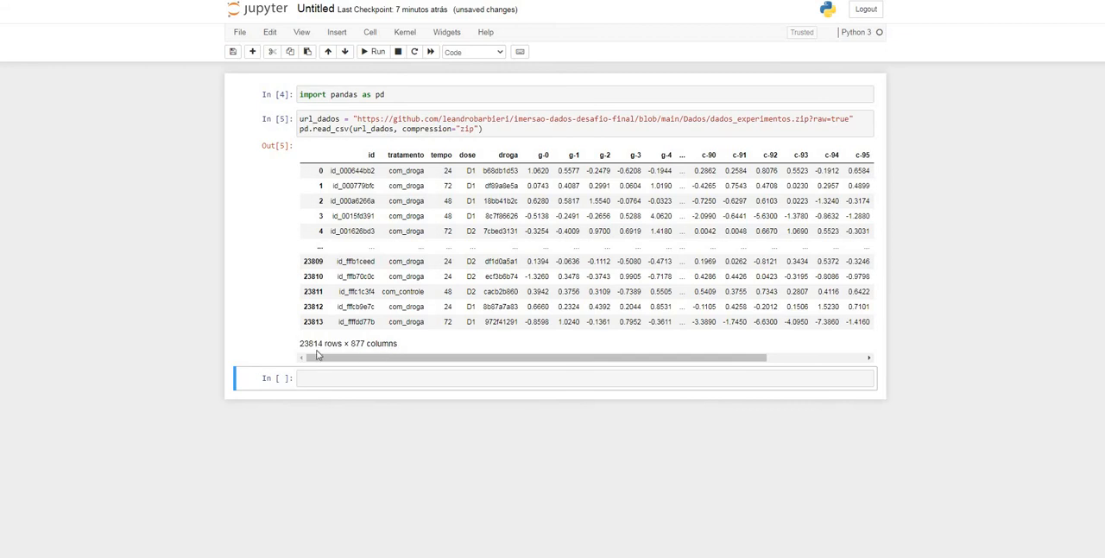
Append .loc[:1000, "tratamento": "g-10"] to the read_csv call to limit the rows and columns
{"action": "left_click_drag", "start_coordinate": [352, 344], "coordinate": [403, 350]}
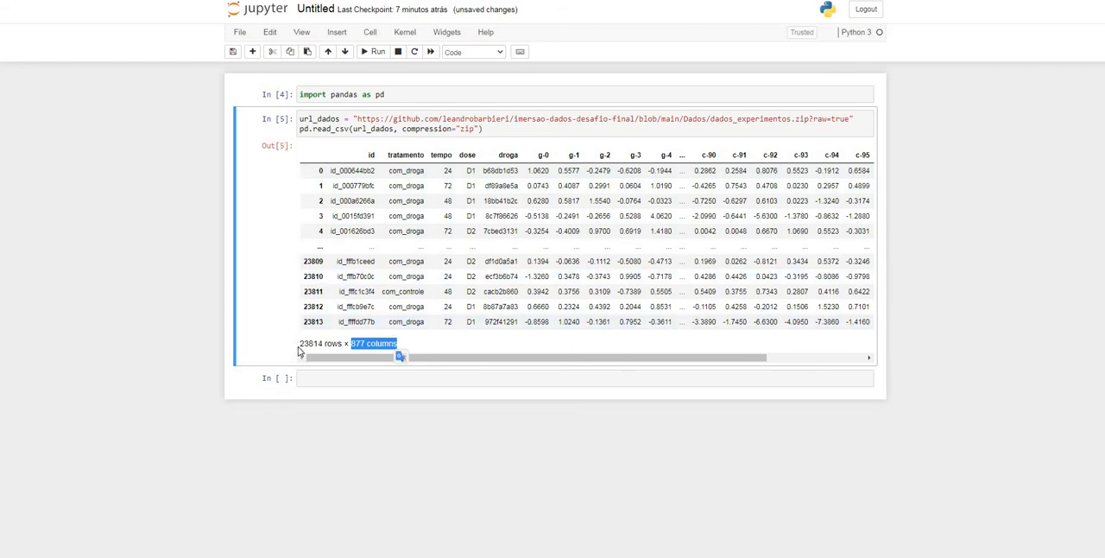
{"action": "left_click", "coordinate": [507, 126]}
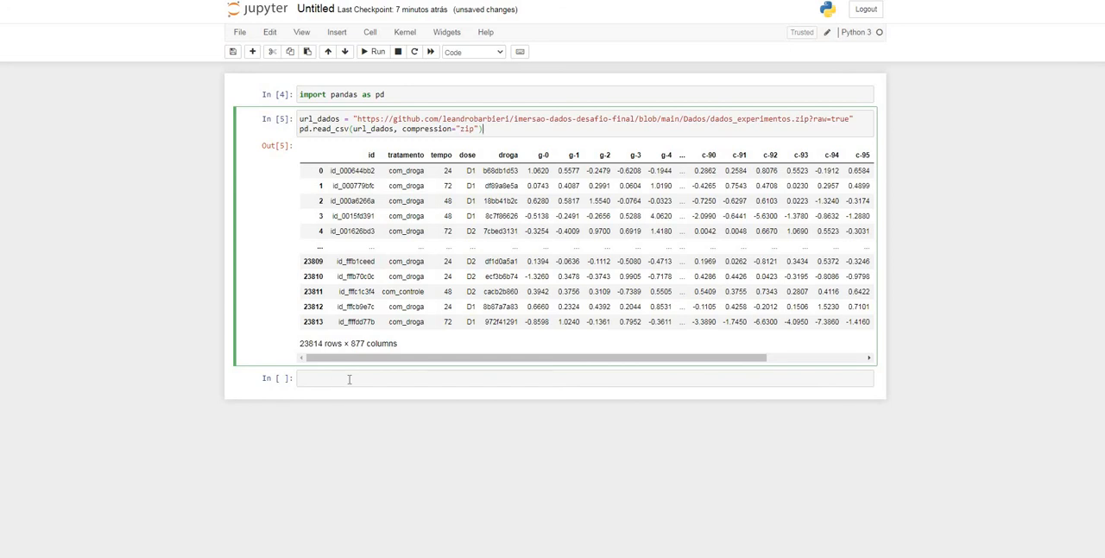
{"action": "left_click_drag", "start_coordinate": [525, 359], "coordinate": [732, 362]}
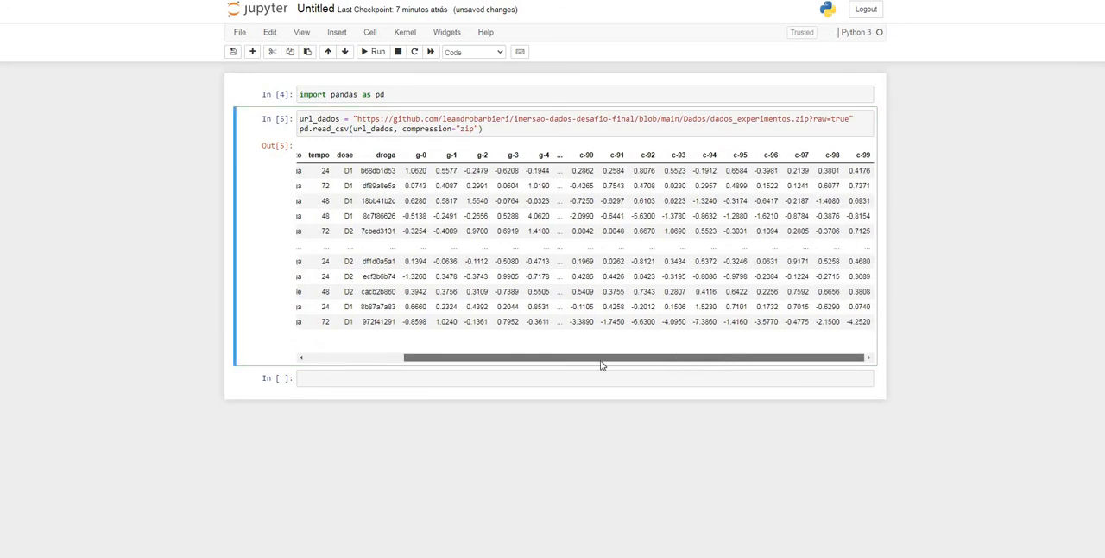
{"action": "left_click_drag", "start_coordinate": [599, 363], "coordinate": [508, 354]}
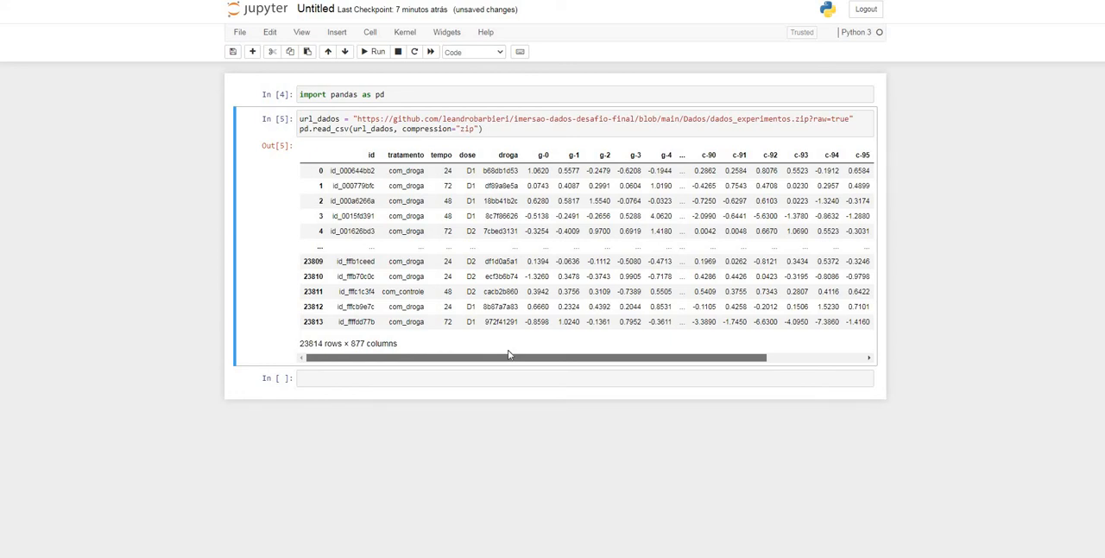
{"action": "left_click", "coordinate": [496, 130]}
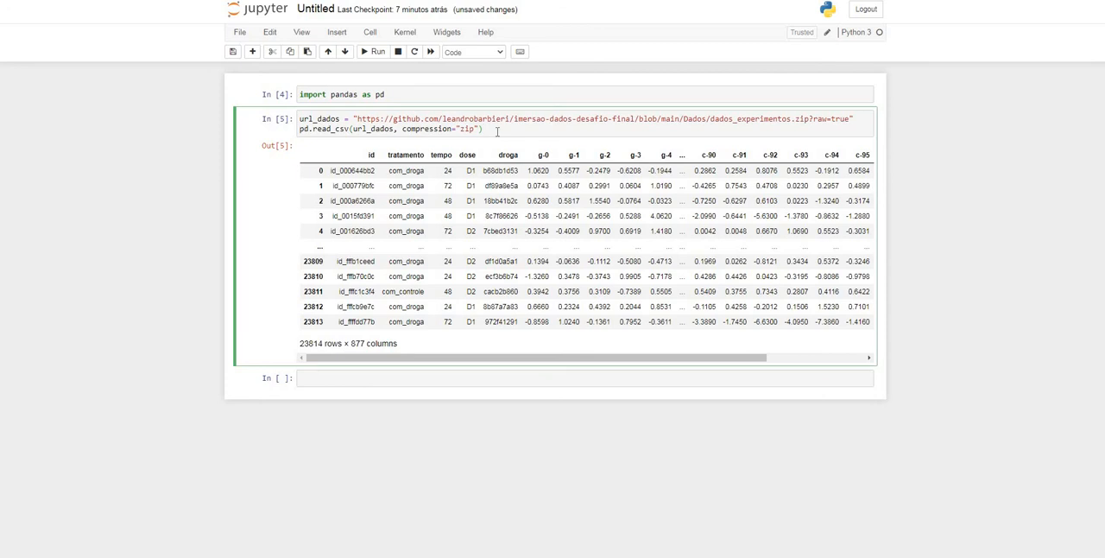
{"action": "type", "text": ".loc"}
{"action": "type", "text": "["}
{"action": "type", "text": ":"}
{"action": "type", "text": "100"}
{"action": "type", "text": "0"}
{"action": "type", "text": ","}
{"action": "type", "text": "\""}
{"action": "type", "text": "tratamento"}
{"action": "type", "text": "\""}
{"action": "type", "text": ": \""}
{"action": "type", "text": "c"}
{"action": "type", "text": "-10"}
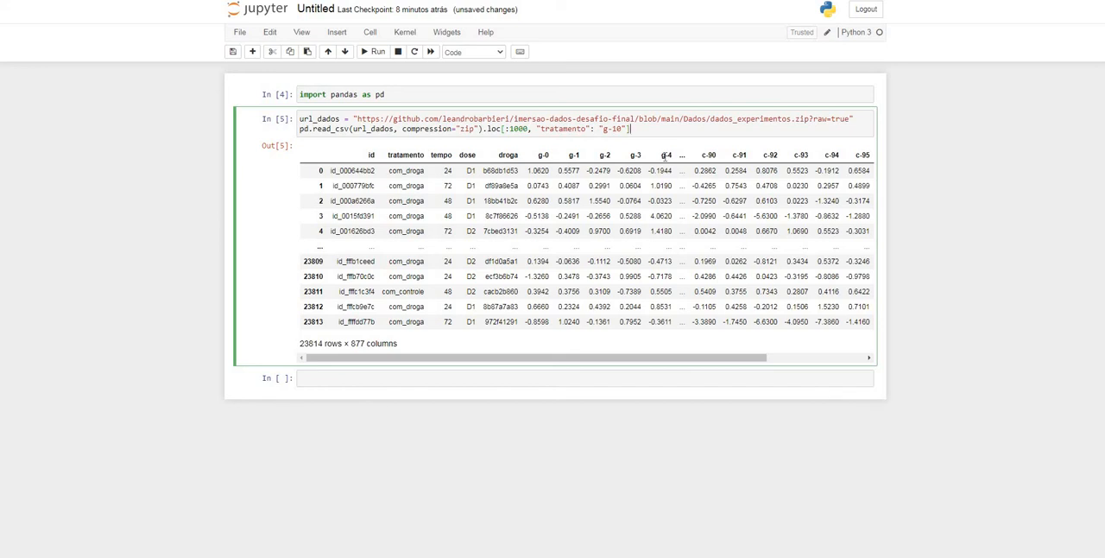
Assign the read_csv result to dados, add dados.head() on a new line, and run the cell
{"action": "type", "text": "dados"}
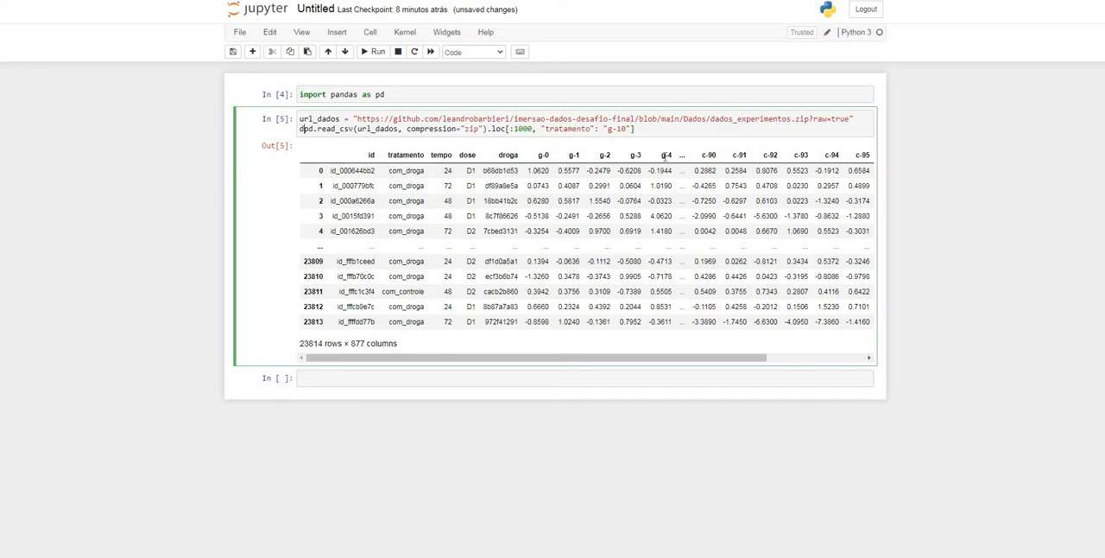
{"action": "type", "text": " ="}
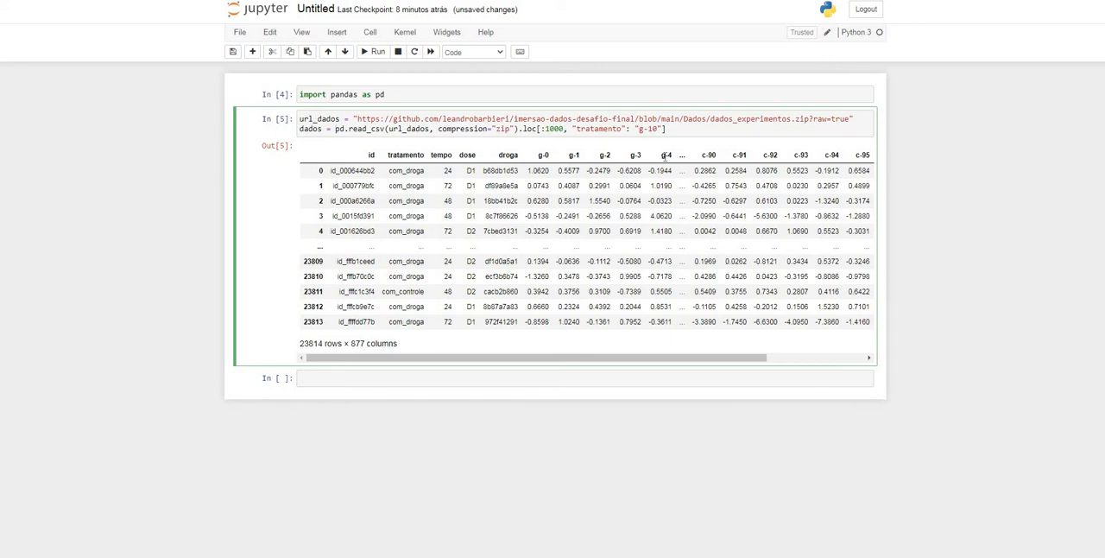
{"action": "double_click", "coordinate": [313, 127]}
{"action": "double_click", "coordinate": [362, 128]}
{"action": "left_click", "coordinate": [676, 129]}
{"action": "key", "text": "Return"}
{"action": "type", "text": "dados"}
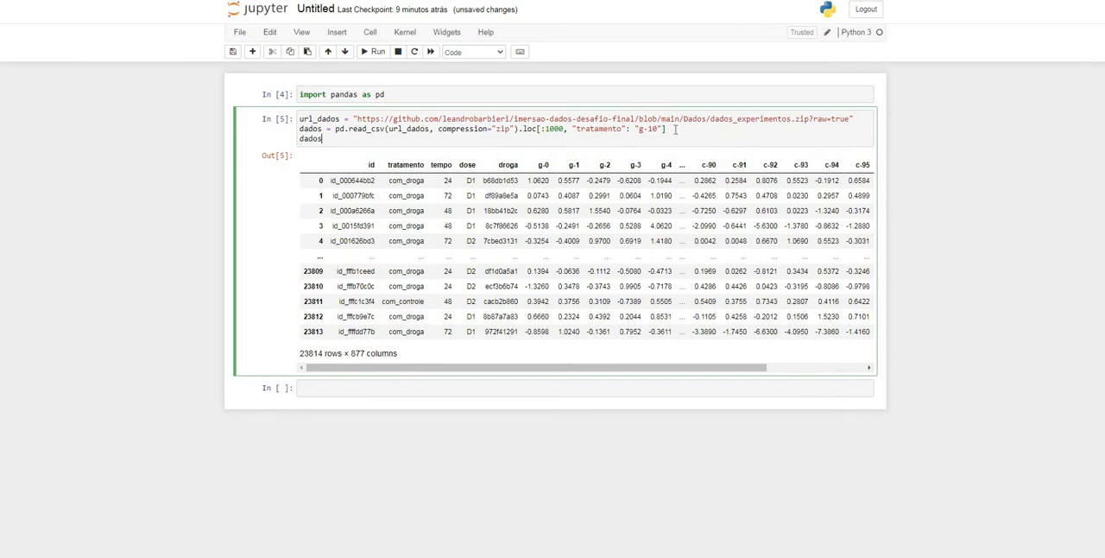
{"action": "type", "text": ".head()"}
{"action": "key", "text": "shift+Return"}
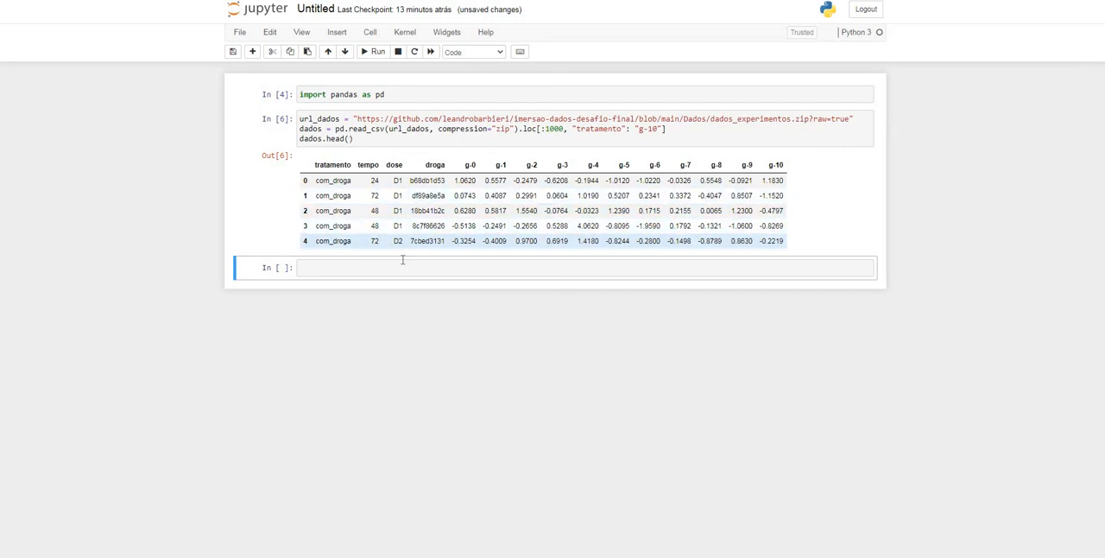
Enter dados["tratamento"].unique() in the next empty cell and run it
{"action": "left_click", "coordinate": [351, 266]}
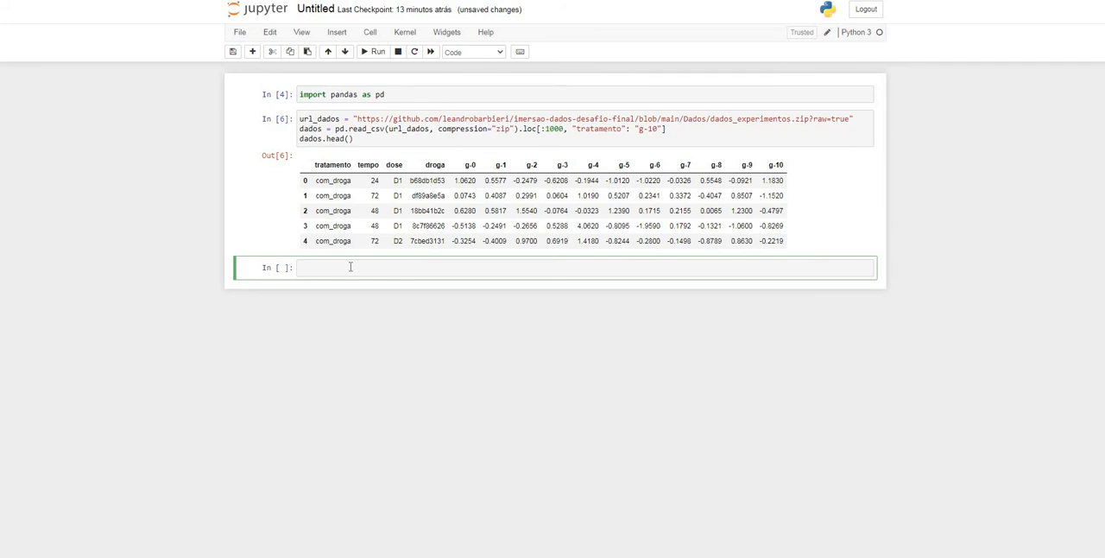
{"action": "type", "text": "dados[\"tratamento\"].unique("}
{"action": "key", "text": "shift+Return"}
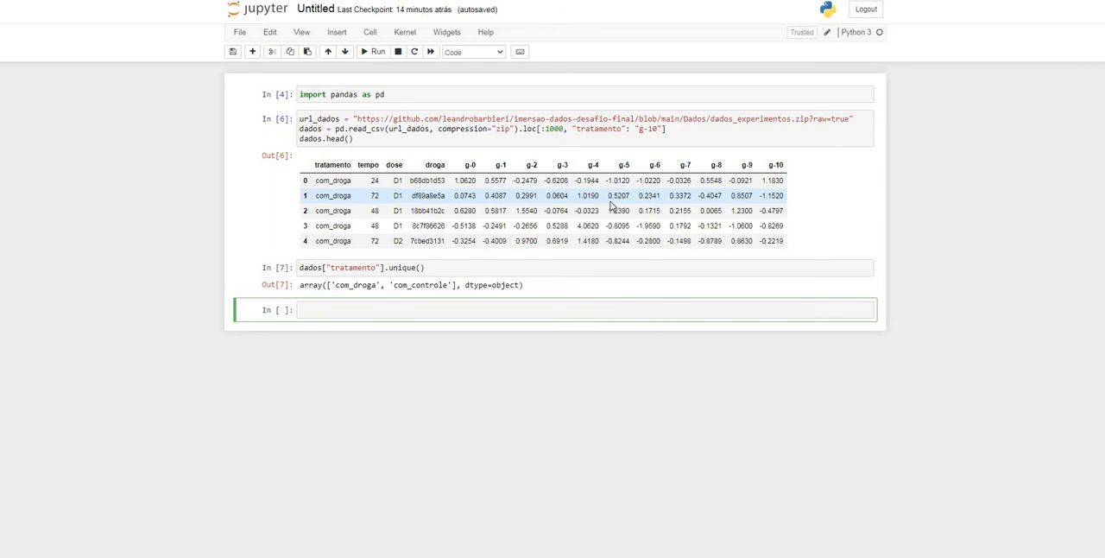
Run dados.shape in the next cell to get the dimensions of the data
{"action": "type", "text": "dados.shape"}
{"action": "key", "text": "shift+Return"}
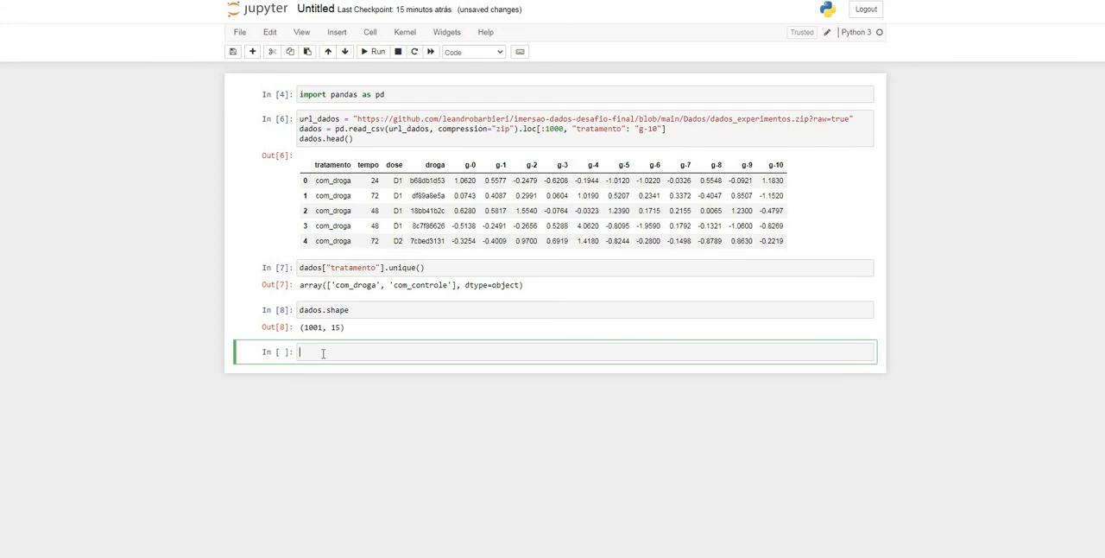
Enter dados_estatisticos = dados.describe() in the next cell and run it
{"action": "type", "text": "dados_estatisticos ="}
{"action": "type", "text": "dao"}
{"action": "key", "text": "BackSpace"}
{"action": "type", "text": "do"}
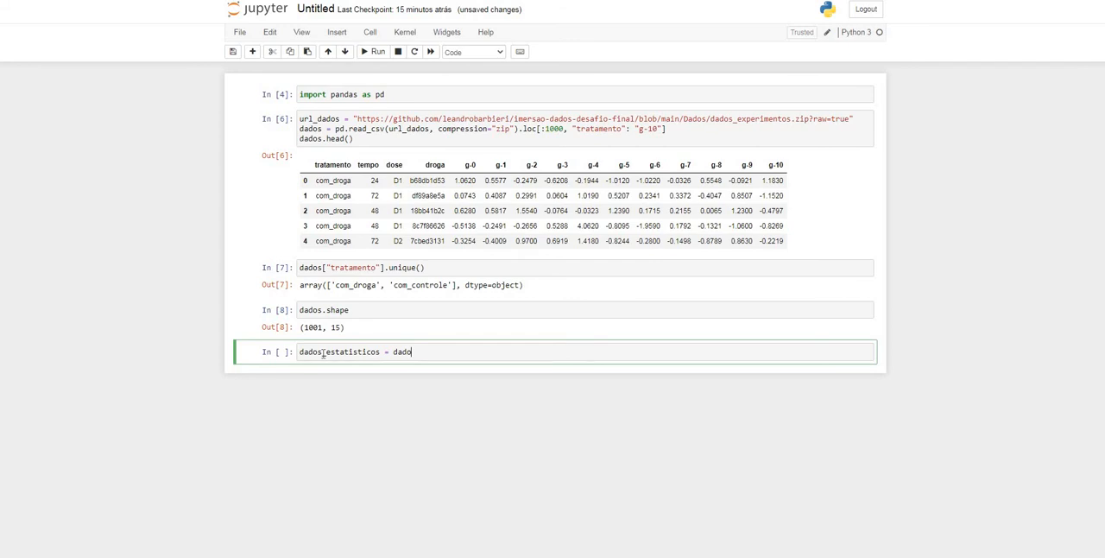
{"action": "type", "text": "s.describe("}
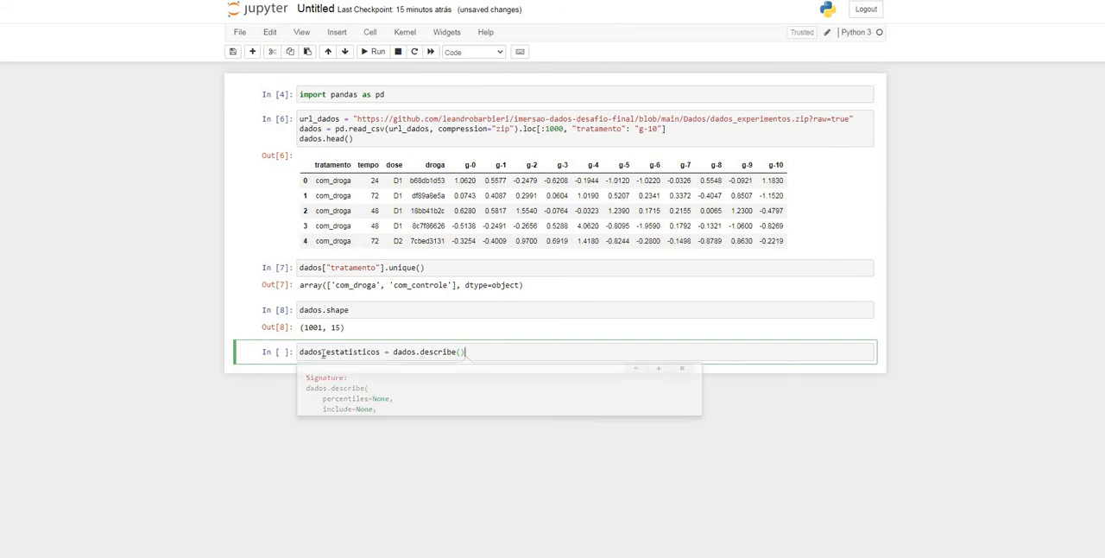
{"action": "key", "text": "shift+Return"}
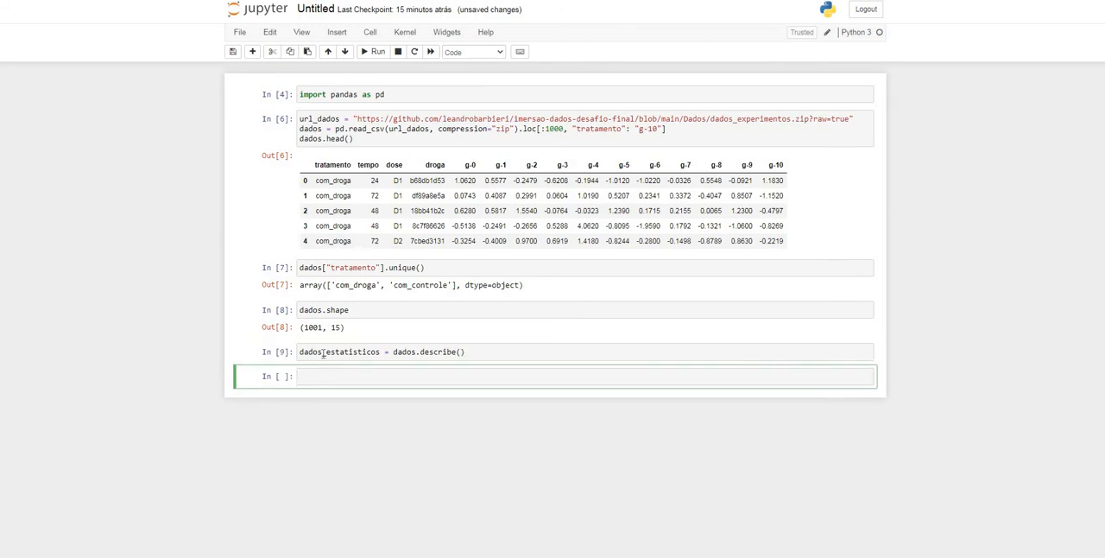
Display the dados_estatisticos table by running its name in a new cell
{"action": "type", "text": "dados_estatisticos"}
{"action": "key", "text": "shift+Return"}
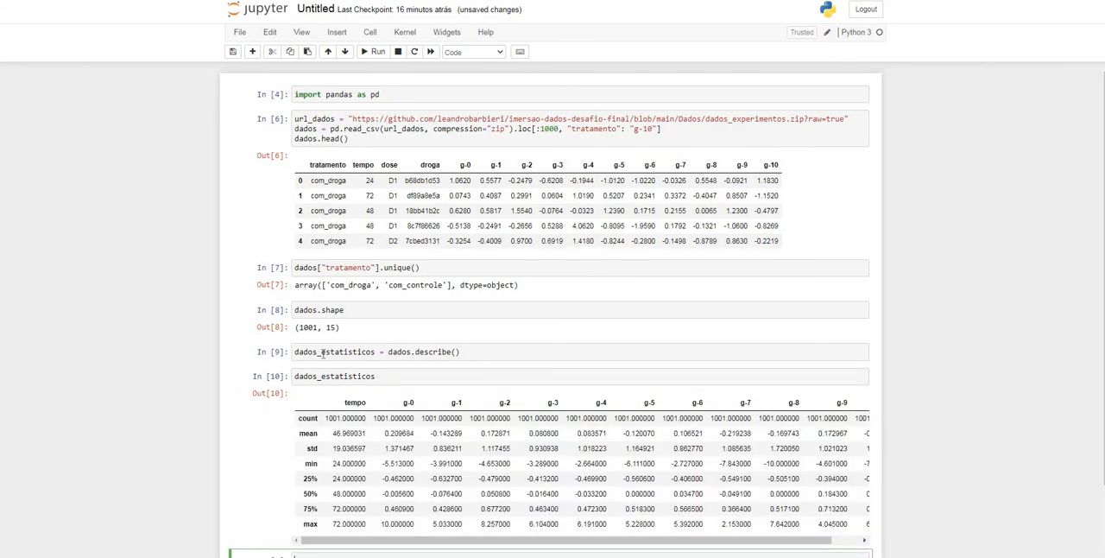
Examine the 25%, 50% and 75% rows of the statistics table, including the g-1 values
{"action": "scroll", "coordinate": [397, 484], "scroll_direction": "down", "scroll_amount": 2}
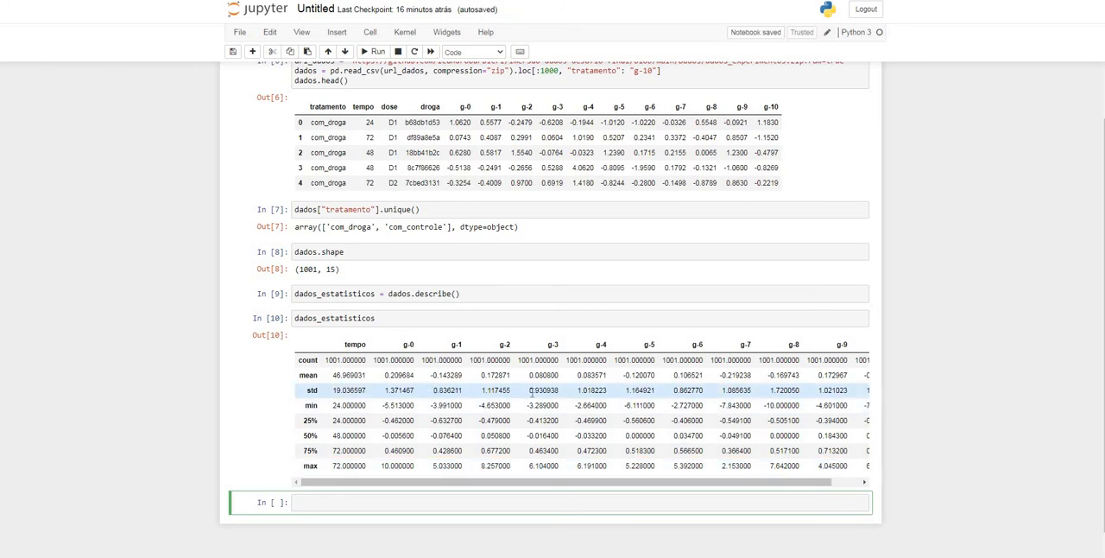
{"action": "double_click", "coordinate": [310, 421]}
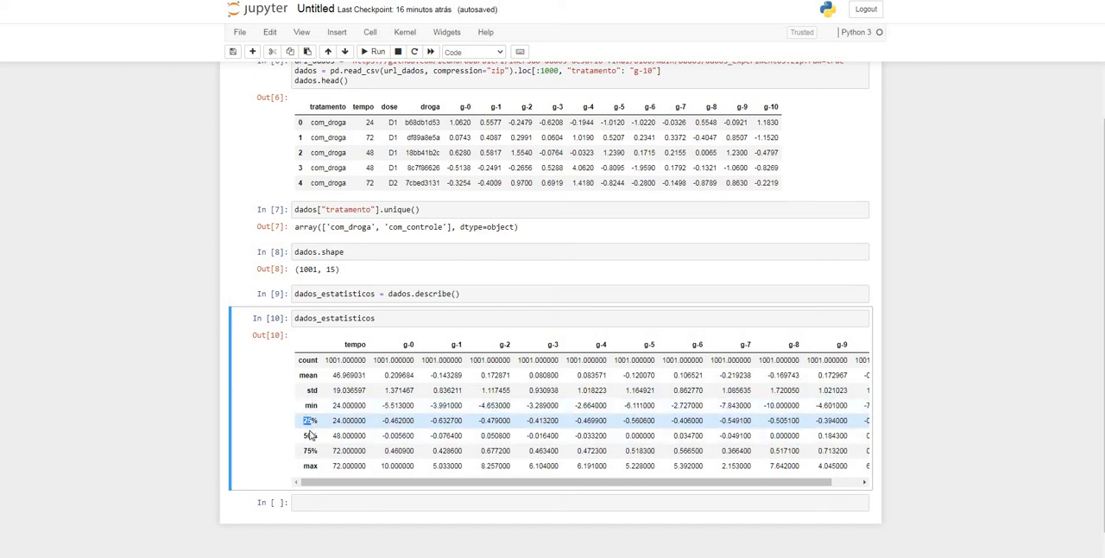
{"action": "left_click_drag", "start_coordinate": [304, 435], "coordinate": [318, 435]}
{"action": "left_click_drag", "start_coordinate": [431, 436], "coordinate": [468, 441]}
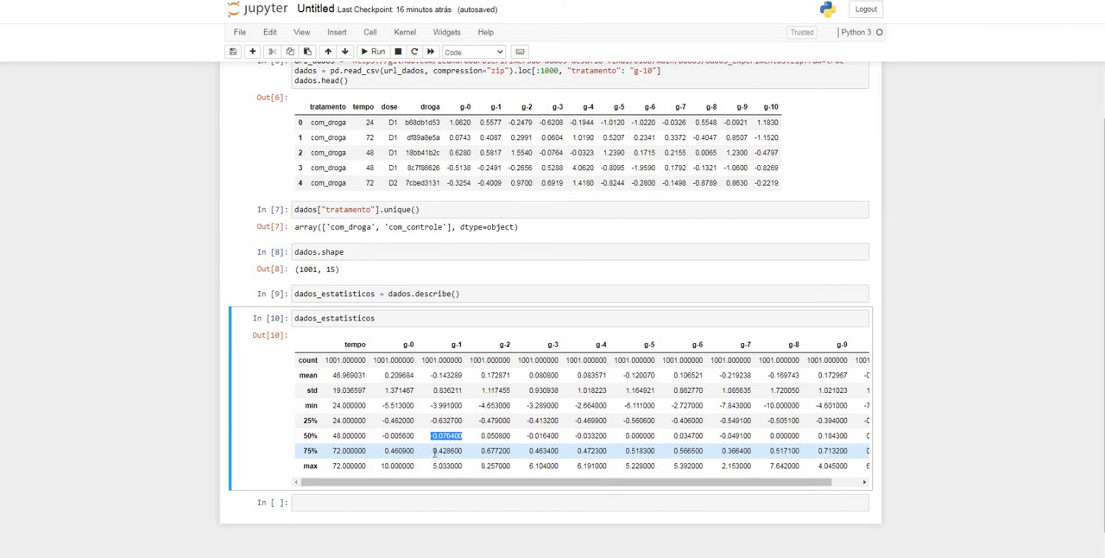
{"action": "left_click_drag", "start_coordinate": [435, 457], "coordinate": [461, 451]}
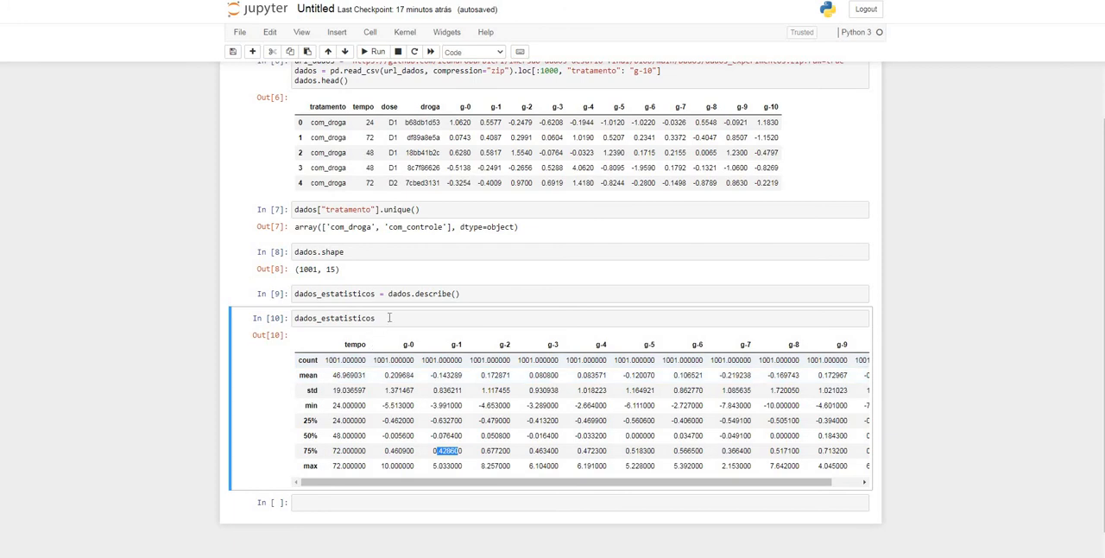
{"action": "left_click", "coordinate": [409, 317]}
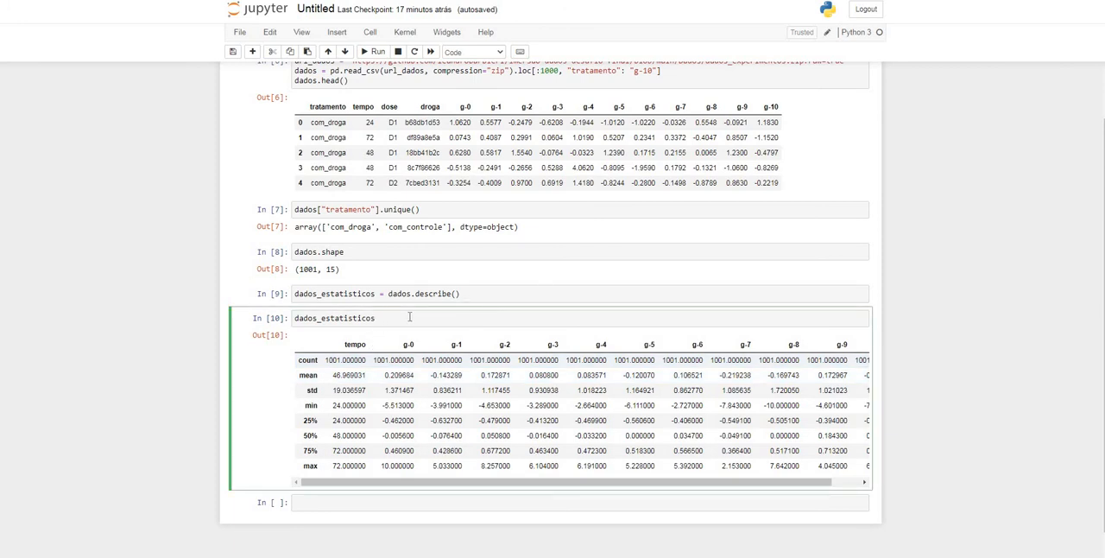
Transpose the statistics table by running dados_estatisticos.T, and examine its gene rows and the tempo row
{"action": "type", "text": ".T"}
{"action": "key", "text": "shift+Return"}
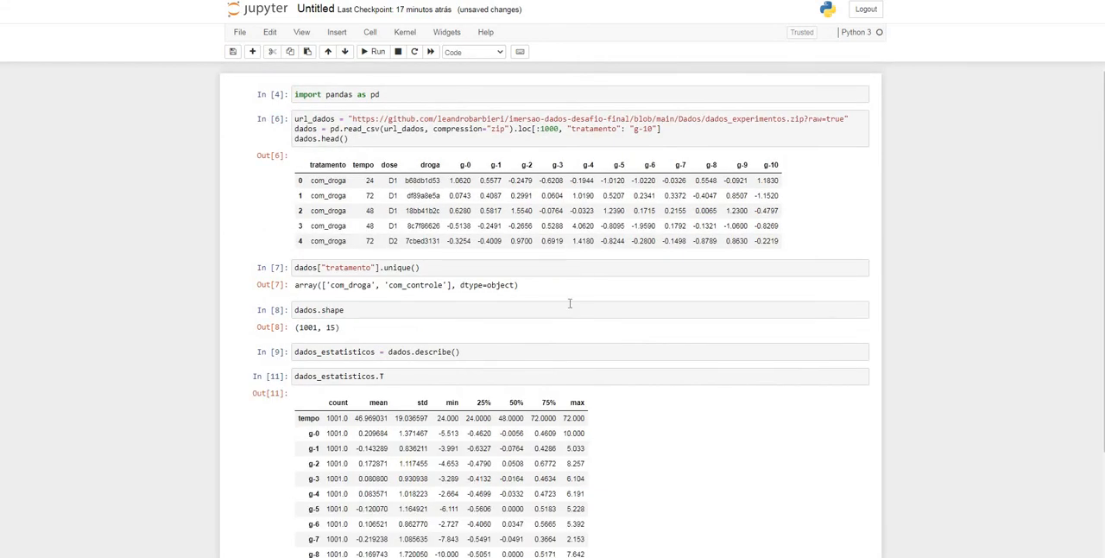
{"action": "scroll", "coordinate": [563, 302], "scroll_direction": "down", "scroll_amount": 3}
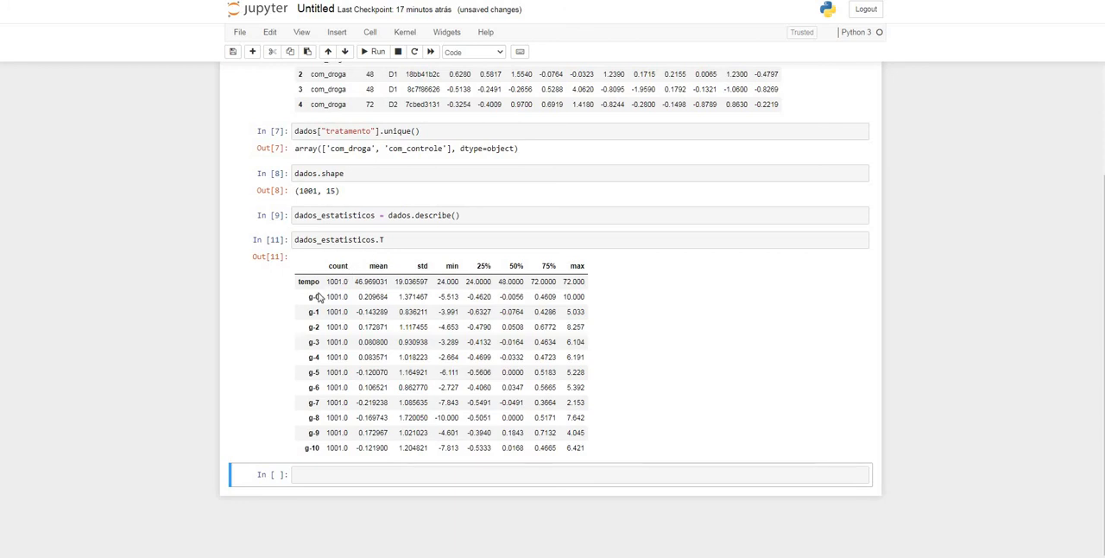
{"action": "left_click_drag", "start_coordinate": [312, 301], "coordinate": [311, 418]}
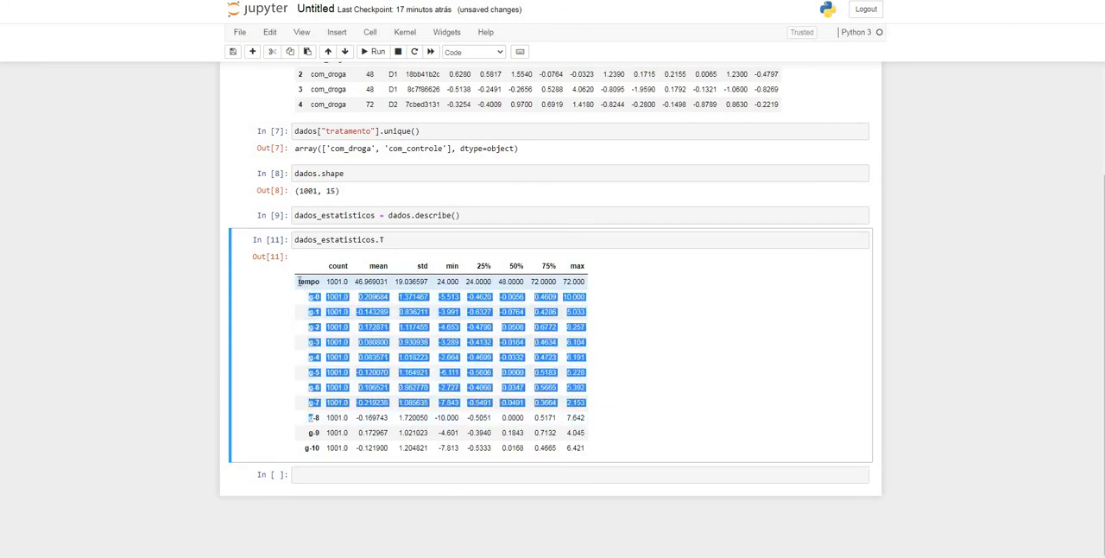
{"action": "left_click_drag", "start_coordinate": [299, 281], "coordinate": [588, 284]}
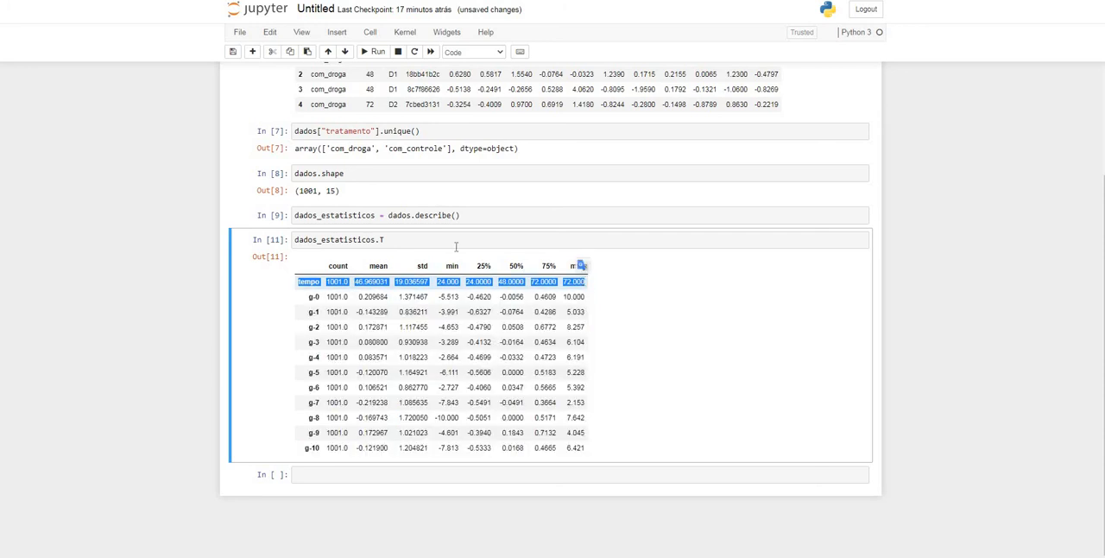
Restrict dados_estatisticos to the gene columns by adding .loc[:, "g-0": "g-10"] before describe(), and rerun it and the transposed table
{"action": "left_click", "coordinate": [412, 217]}
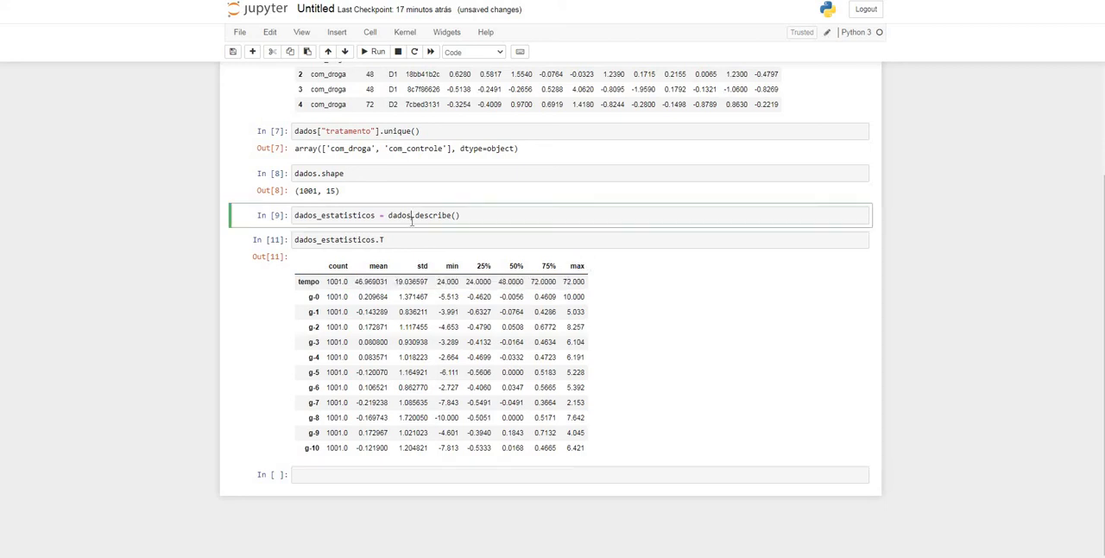
{"action": "type", "text": ".loc"}
{"action": "type", "text": "["}
{"action": "type", "text": ":"}
{"action": "type", "text": ", "}
{"action": "type", "text": "\""}
{"action": "type", "text": "g-0"}
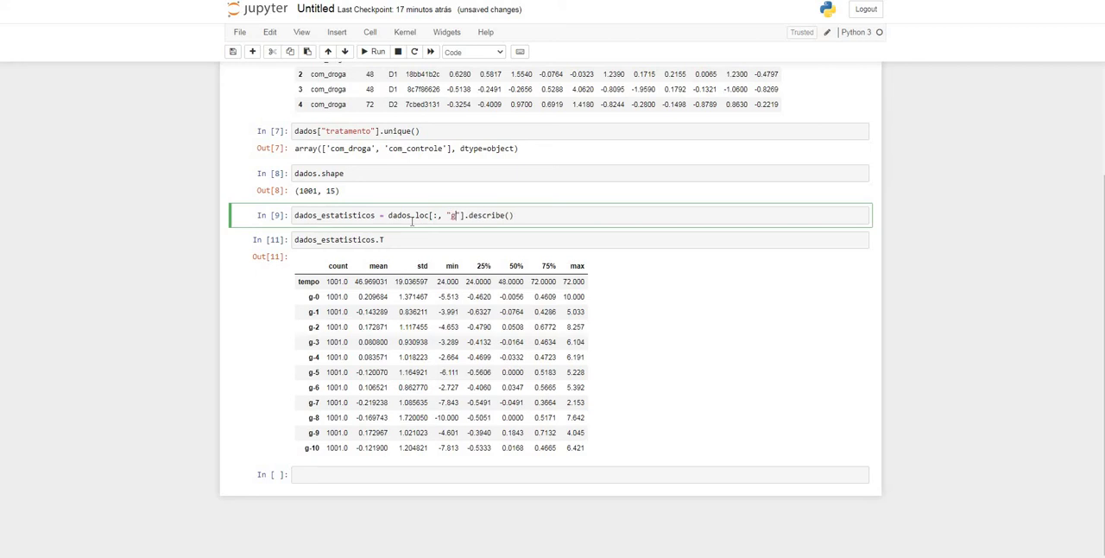
{"action": "type", "text": "\": \"g-10\""}
{"action": "key", "text": "Right"}
{"action": "key", "text": "Right"}
{"action": "key", "text": "Right"}
{"action": "key", "text": "Right"}
{"action": "type", "text": "\""}
{"action": "key", "text": "shift+Return"}
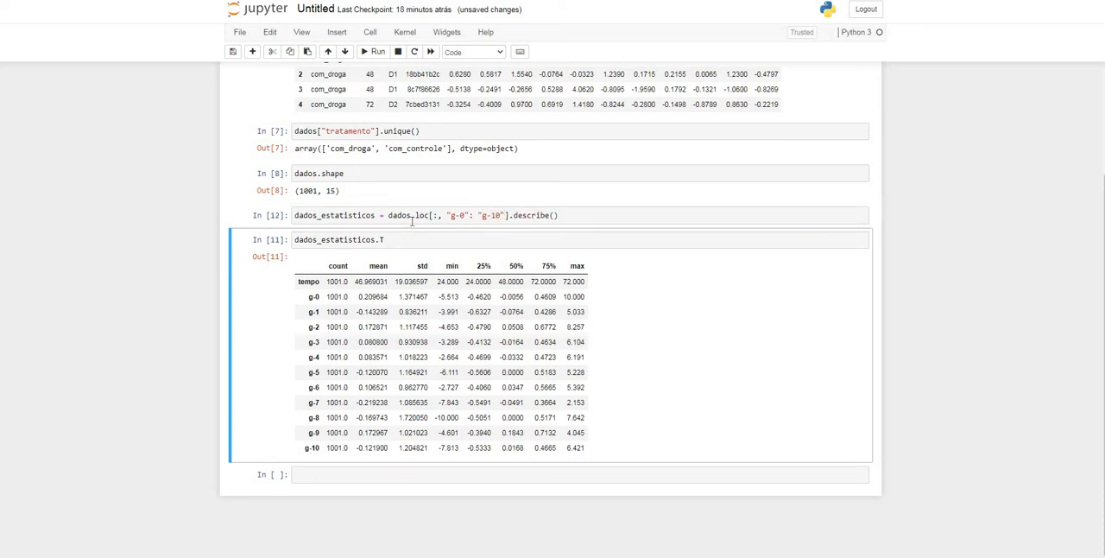
{"action": "key", "text": "shift+Return"}
{"action": "scroll", "coordinate": [591, 314], "scroll_direction": "down", "scroll_amount": 2}
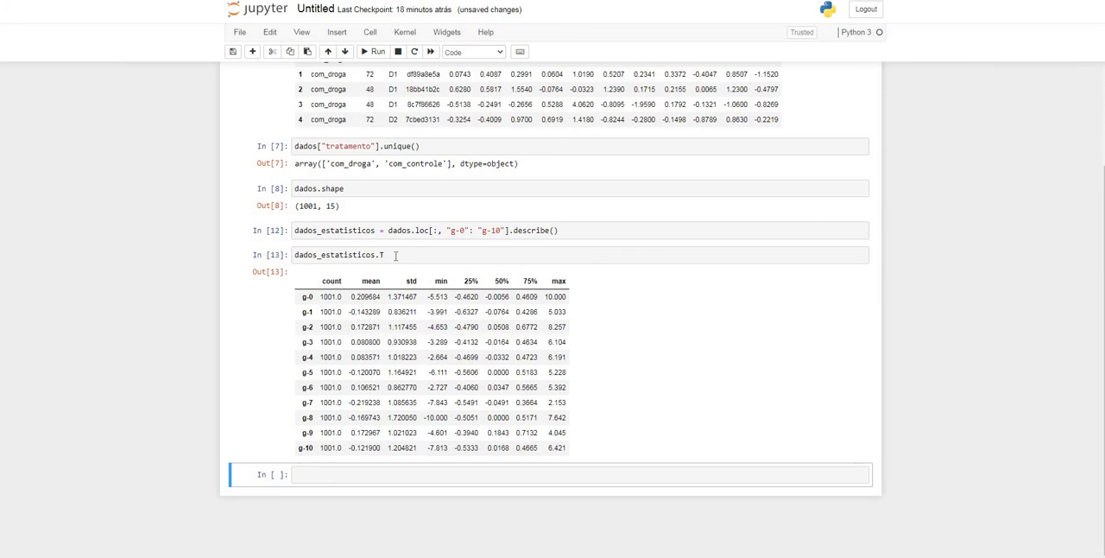
Enter dados_correlacao = dados.corr() in the empty cell below the statistics table and run it
{"action": "left_click", "coordinate": [334, 480]}
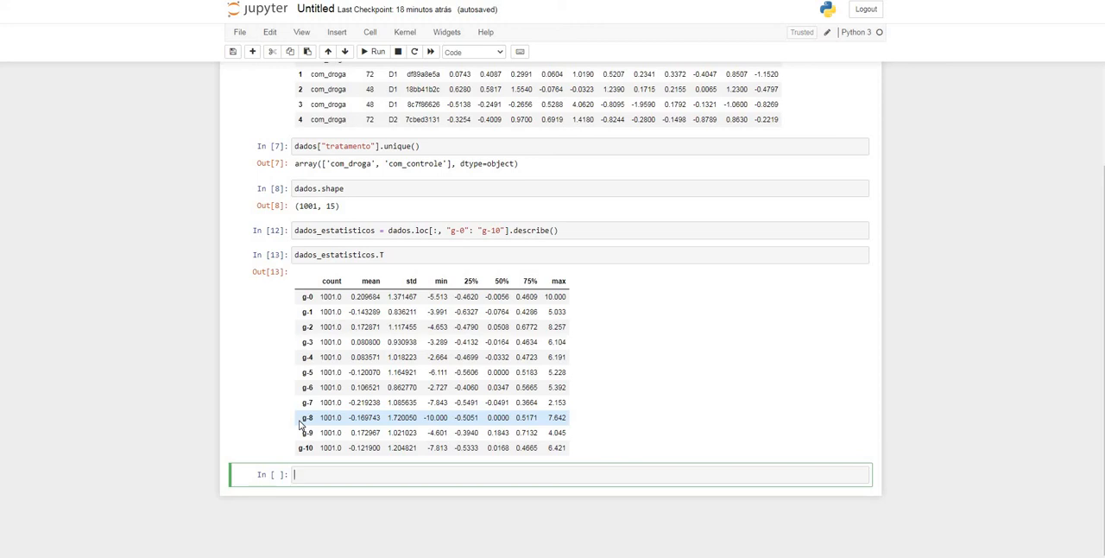
{"action": "type", "text": "dados_corr"}
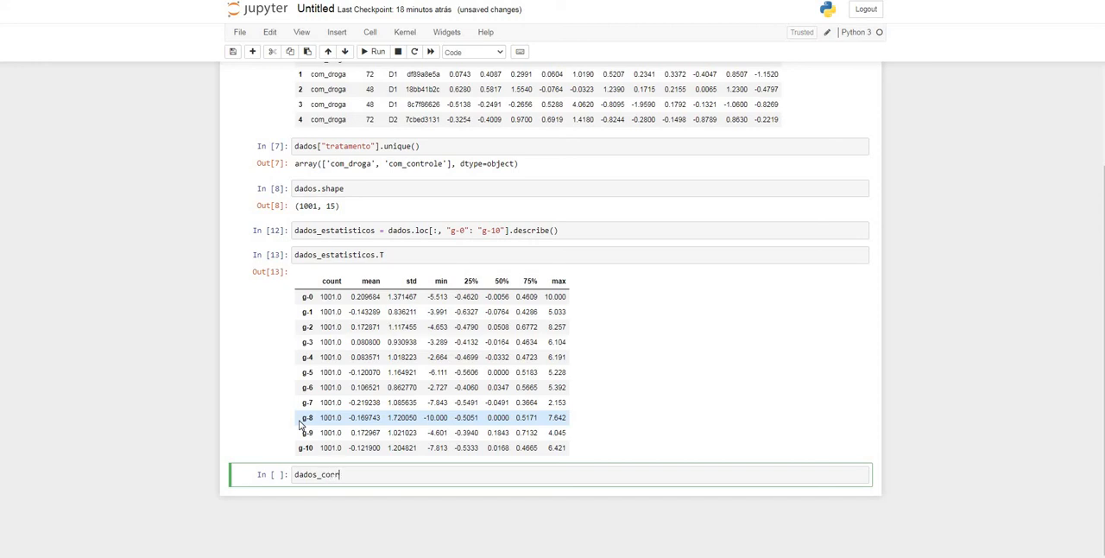
{"action": "type", "text": "elacao = dados.corr()"}
{"action": "key", "text": "shift+Return"}
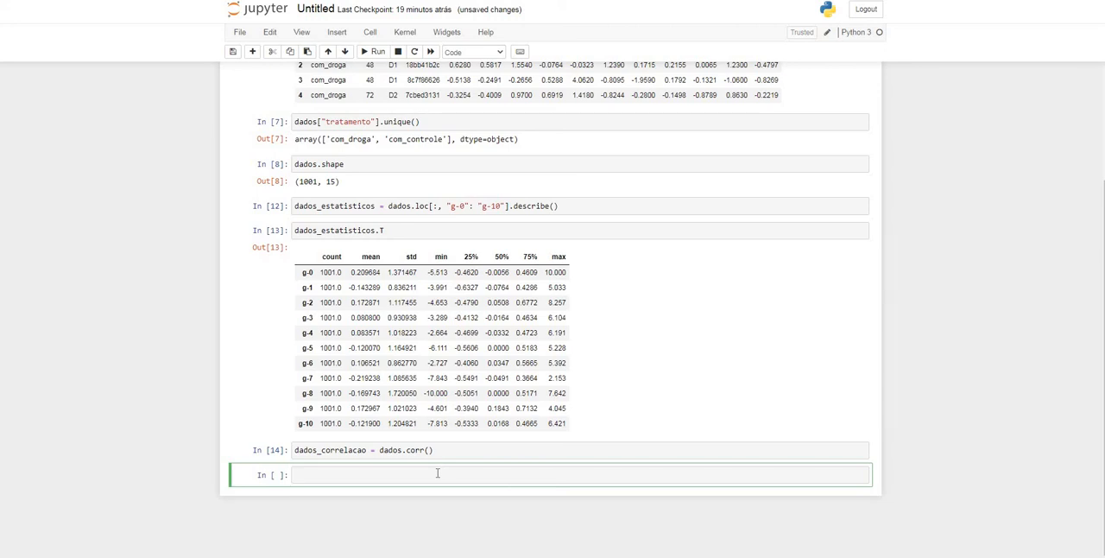
Display the correlation matrix by running dados_correlacao in a new cell
{"action": "type", "text": "dados_correlacao"}
{"action": "key", "text": "shift+Return"}
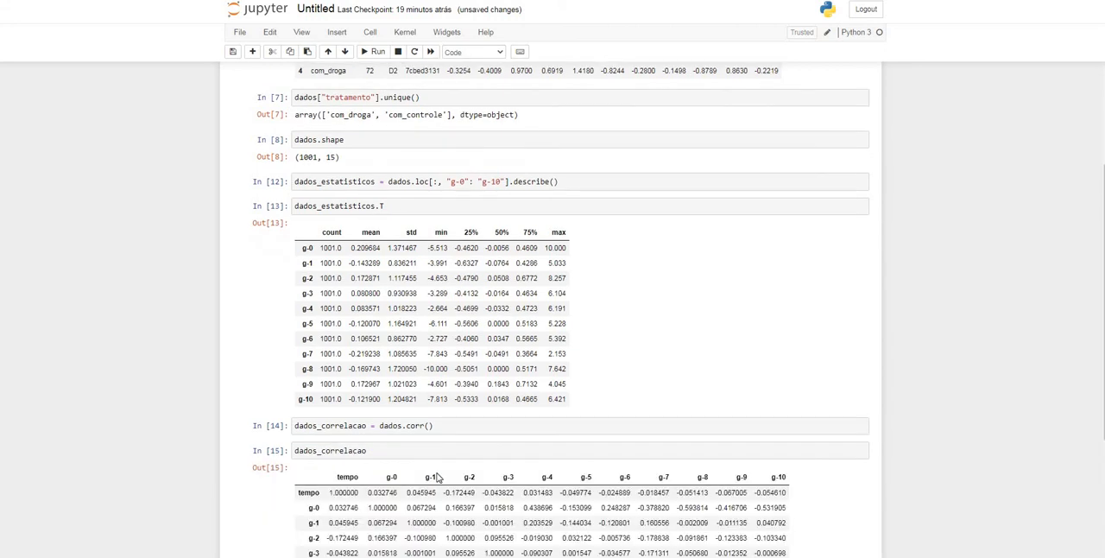
Examine the g-1 row of the correlation matrix, comparing its values for tempo and g-2
{"action": "scroll", "coordinate": [516, 337], "scroll_direction": "down", "scroll_amount": 3}
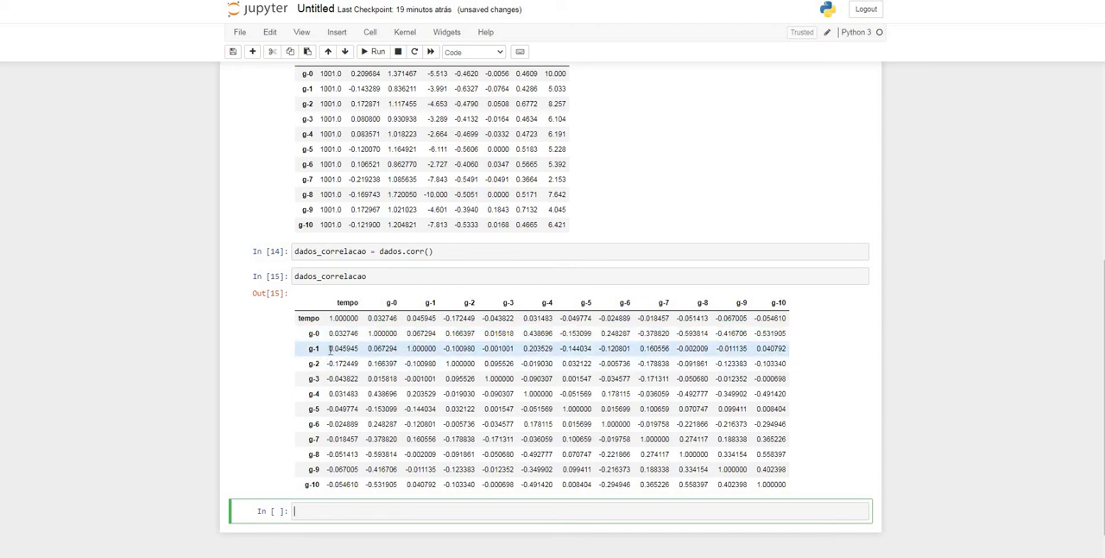
{"action": "left_click_drag", "start_coordinate": [328, 352], "coordinate": [361, 350]}
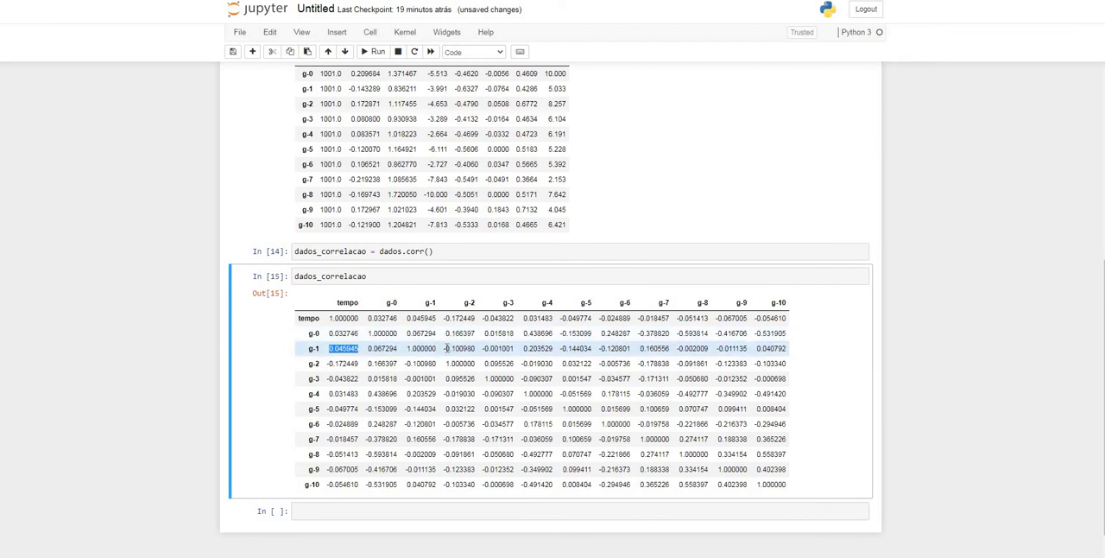
{"action": "left_click_drag", "start_coordinate": [444, 349], "coordinate": [474, 351]}
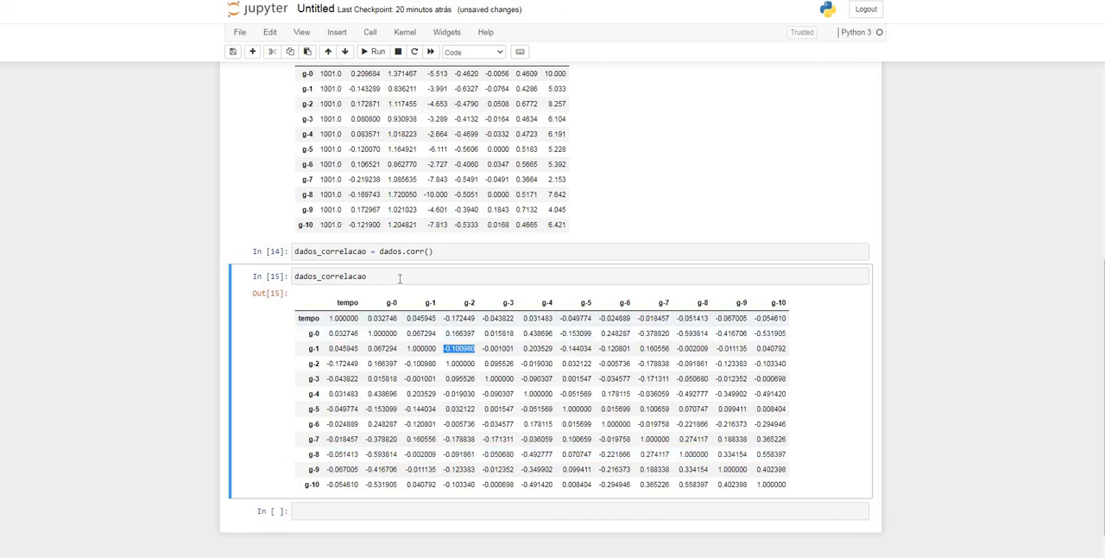
Review the notebook code that imports pandas, loads dados from the URL and computes dados_estatisticos
{"action": "scroll", "coordinate": [400, 279], "scroll_direction": "down", "scroll_amount": 1}
{"action": "scroll", "coordinate": [421, 432], "scroll_direction": "up", "scroll_amount": 10}
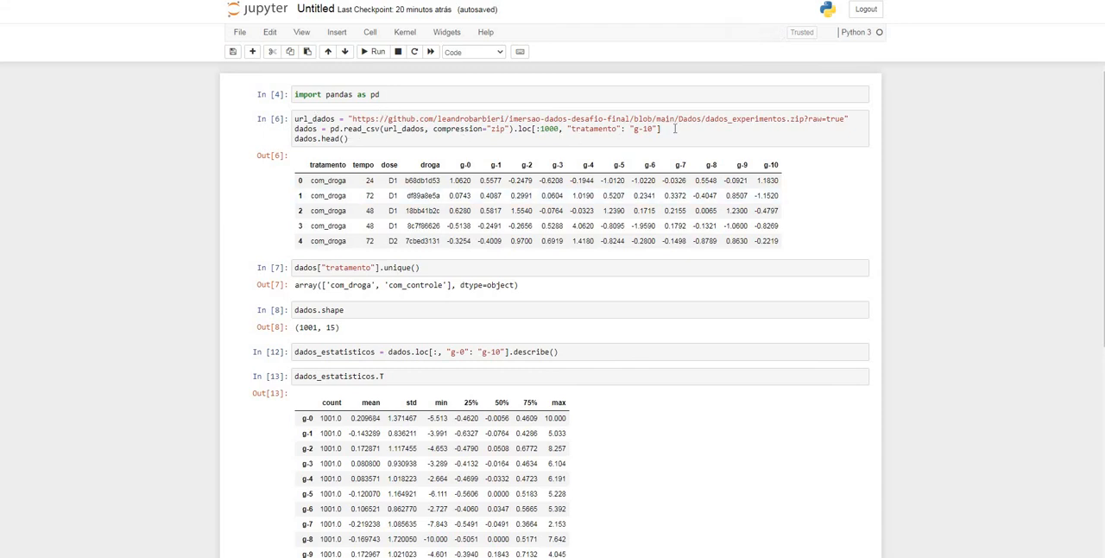
{"action": "left_click_drag", "start_coordinate": [661, 128], "coordinate": [287, 117]}
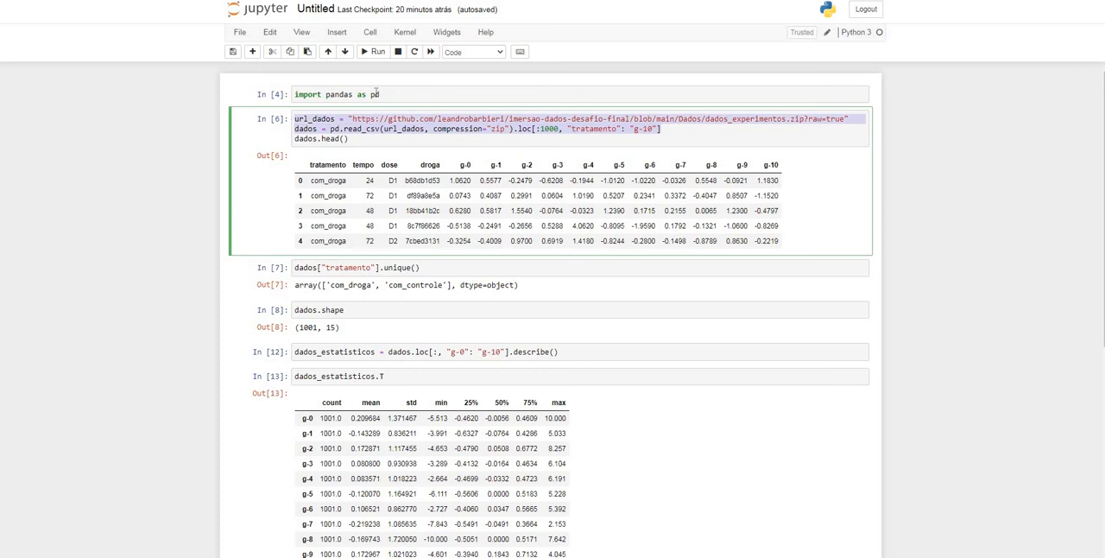
{"action": "left_click_drag", "start_coordinate": [380, 95], "coordinate": [294, 94]}
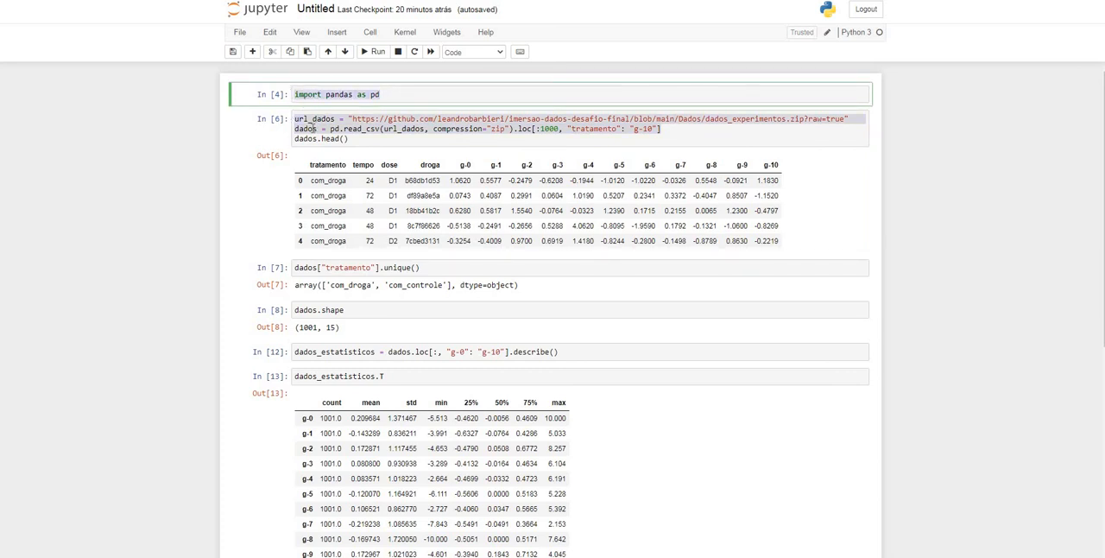
{"action": "left_click", "coordinate": [314, 128]}
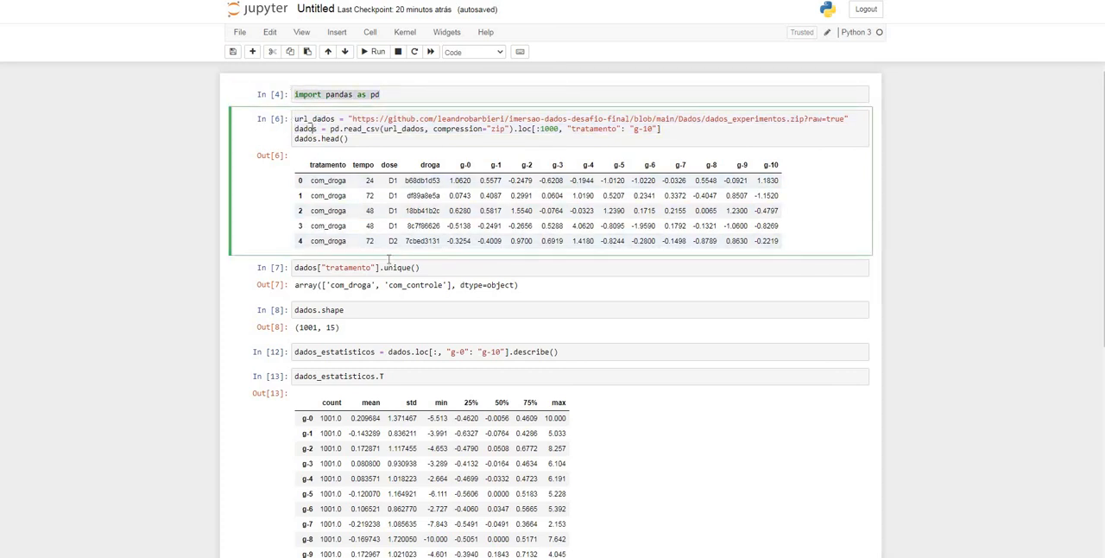
{"action": "scroll", "coordinate": [414, 274], "scroll_direction": "down", "scroll_amount": 1}
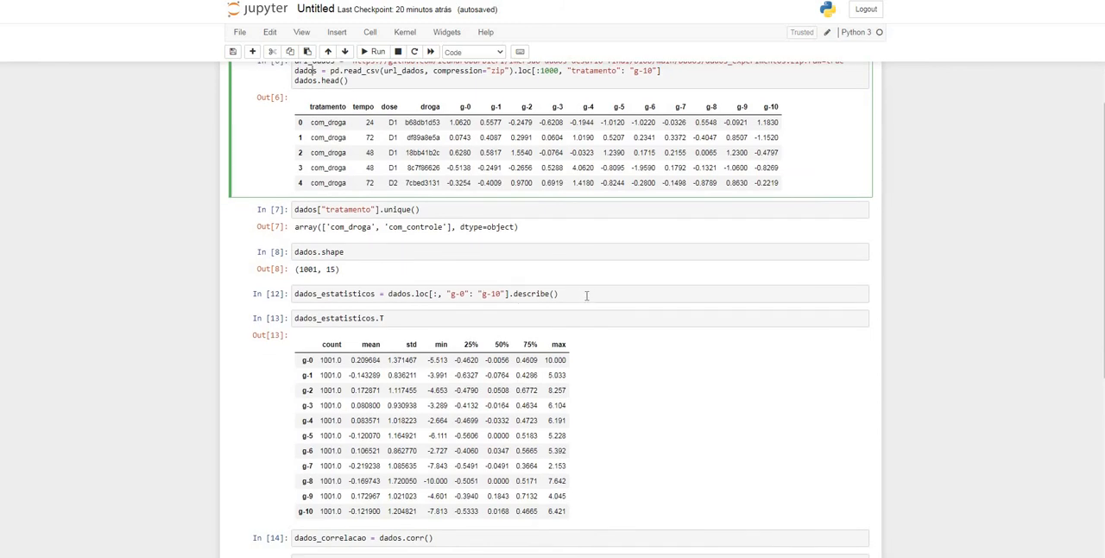
{"action": "left_click_drag", "start_coordinate": [587, 295], "coordinate": [302, 294]}
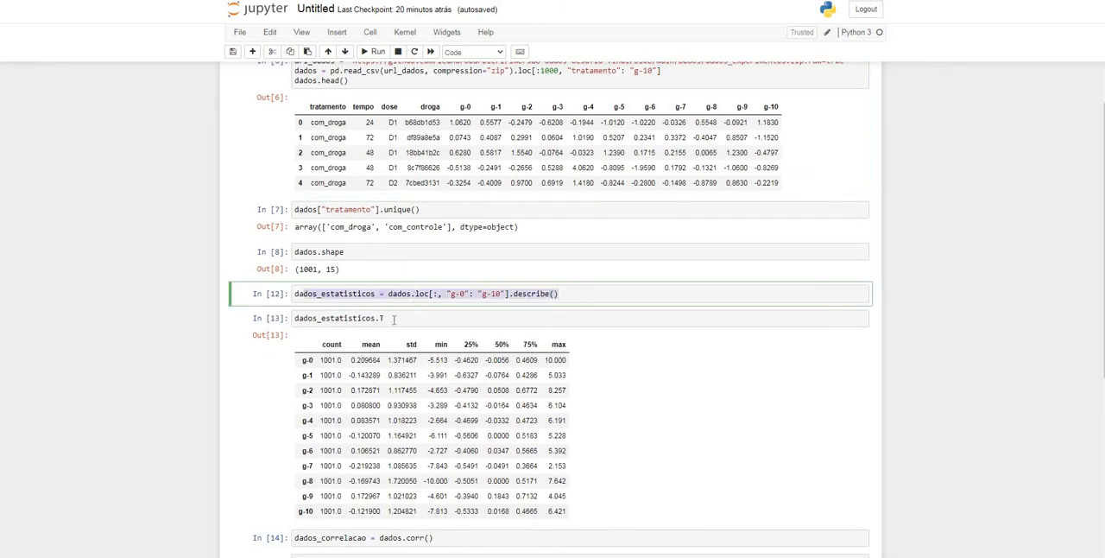
Append .T to the describe() assignment, remove .T from the dados_estatisticos display cell and run the display cell
{"action": "left_click", "coordinate": [581, 311]}
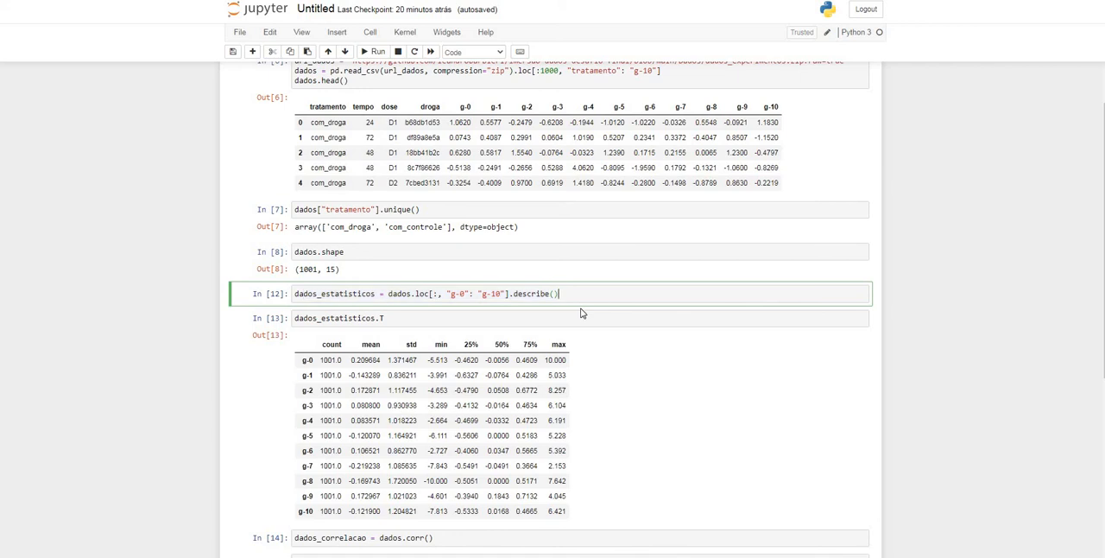
{"action": "type", "text": ".T"}
{"action": "key", "text": "Down"}
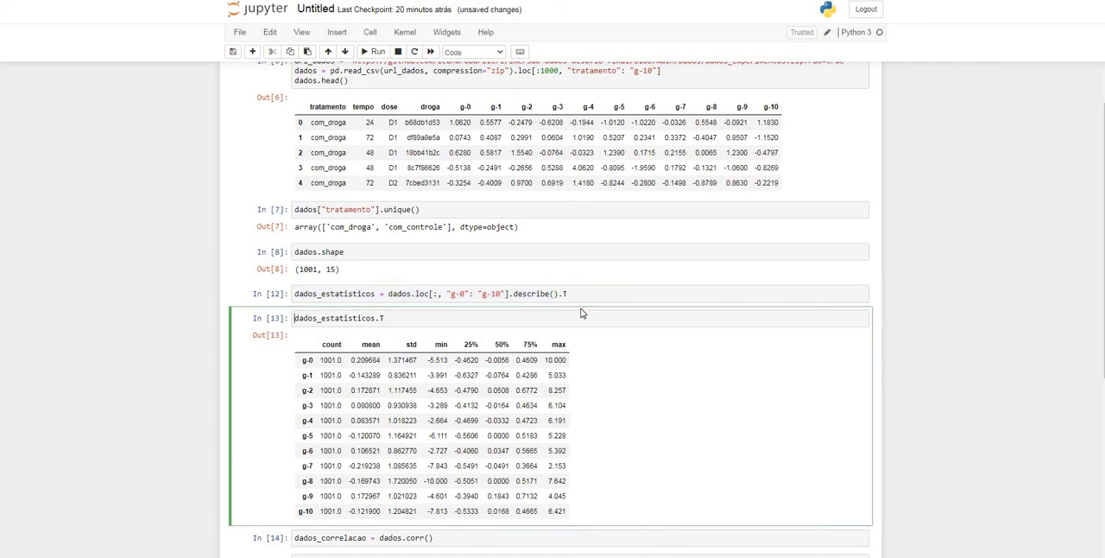
{"action": "key", "text": "BackSpace"}
{"action": "key", "text": "BackSpace"}
{"action": "key", "text": "shift+Return"}
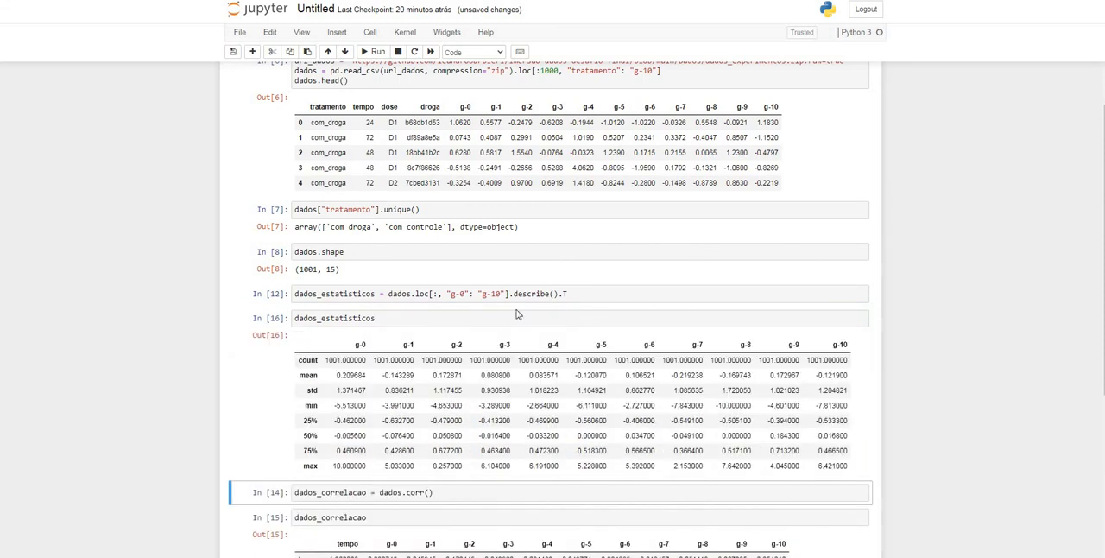
Rerun the dados_estatisticos assignment ending in describe().T and its display cell to refresh the transposed table
{"action": "left_click", "coordinate": [579, 293]}
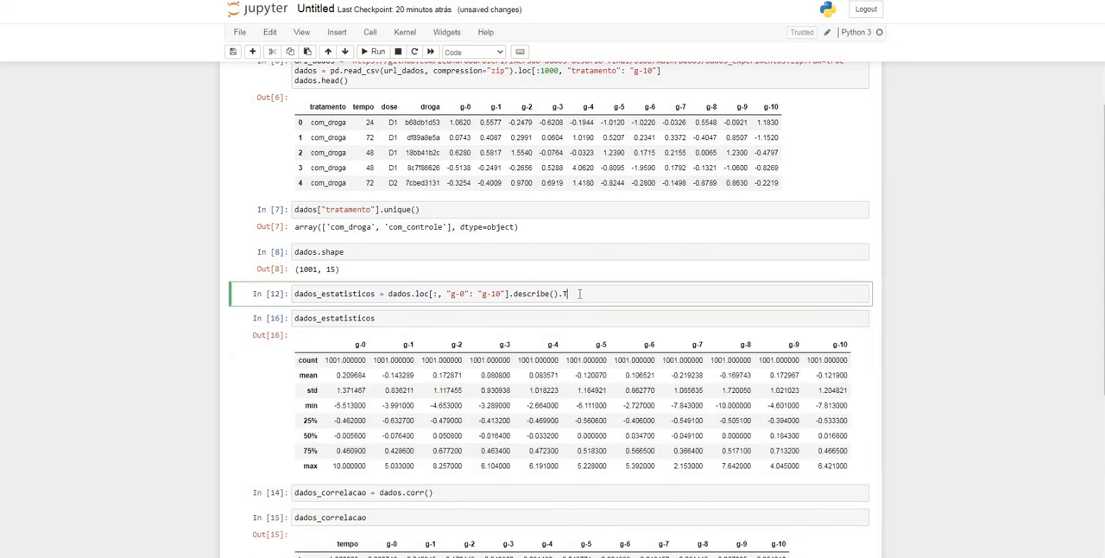
{"action": "key", "text": "BackSpace"}
{"action": "key", "text": "BackSpace"}
{"action": "left_click", "coordinate": [587, 299]}
{"action": "type", "text": ".T"}
{"action": "key", "text": "shift+Return"}
{"action": "key", "text": "shift+Return"}
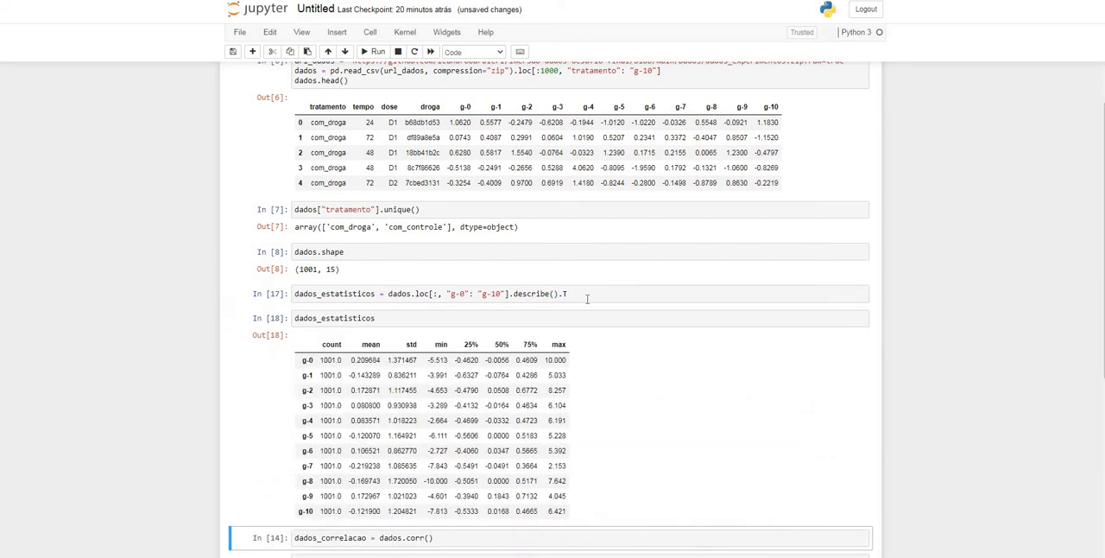
{"action": "scroll", "coordinate": [592, 301], "scroll_direction": "down", "scroll_amount": 5}
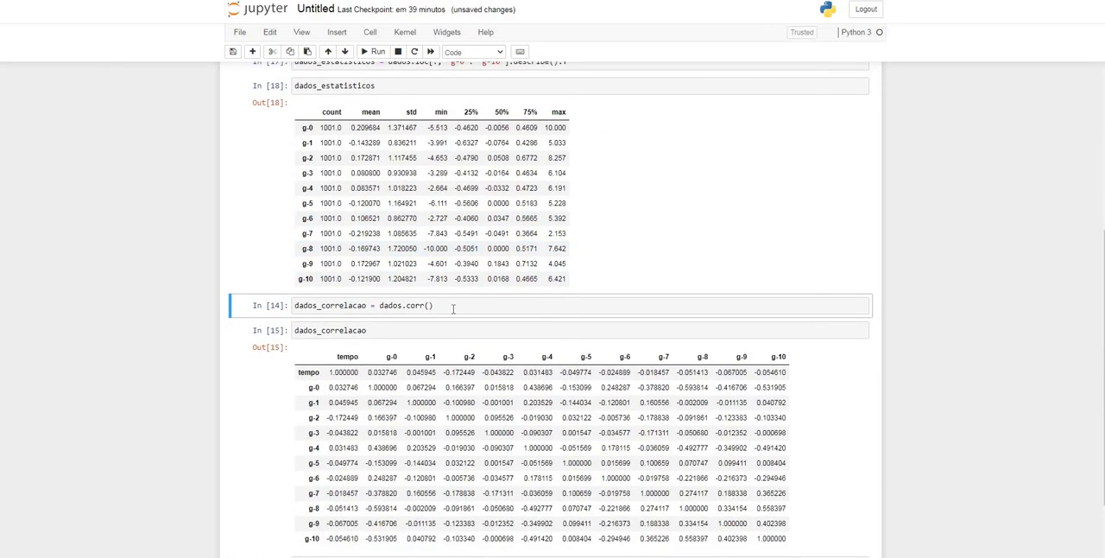
{"action": "scroll", "coordinate": [453, 308], "scroll_direction": "up", "scroll_amount": 5}
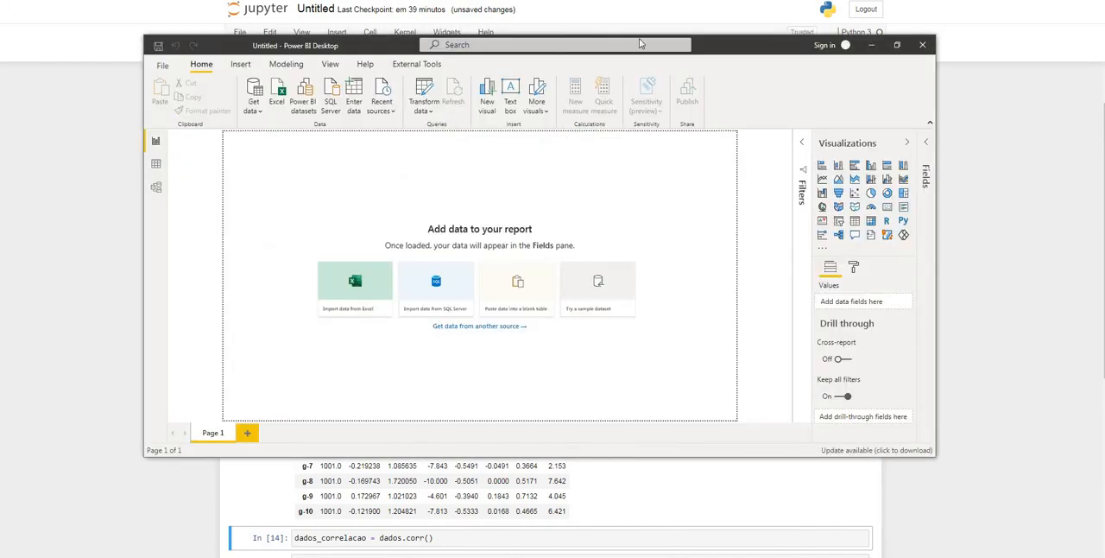
Review the Python home directory set in Power BI's Python scripting options, and close the options without saving changes
{"action": "left_click", "coordinate": [169, 69]}
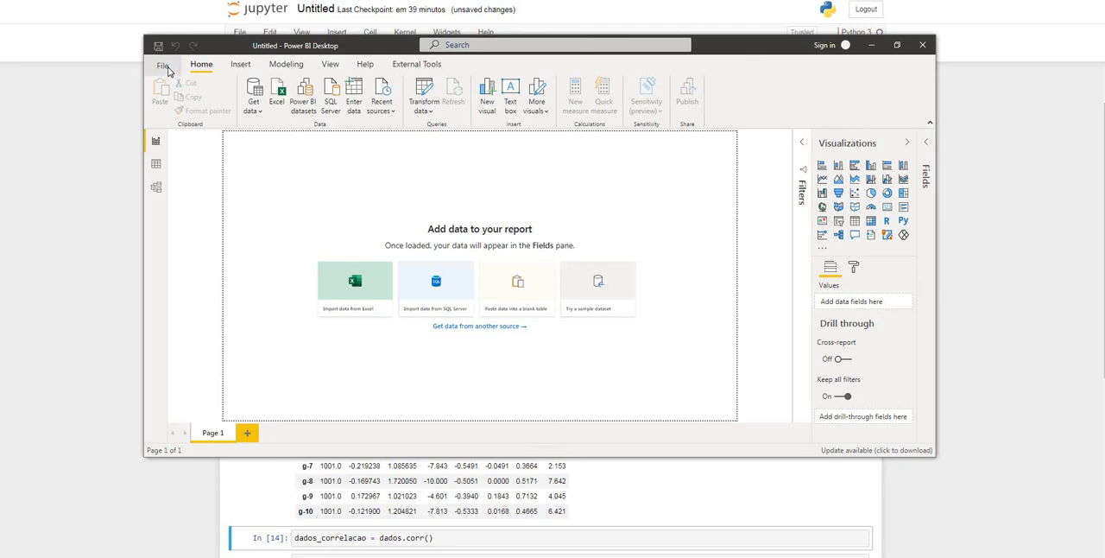
{"action": "left_click", "coordinate": [190, 248]}
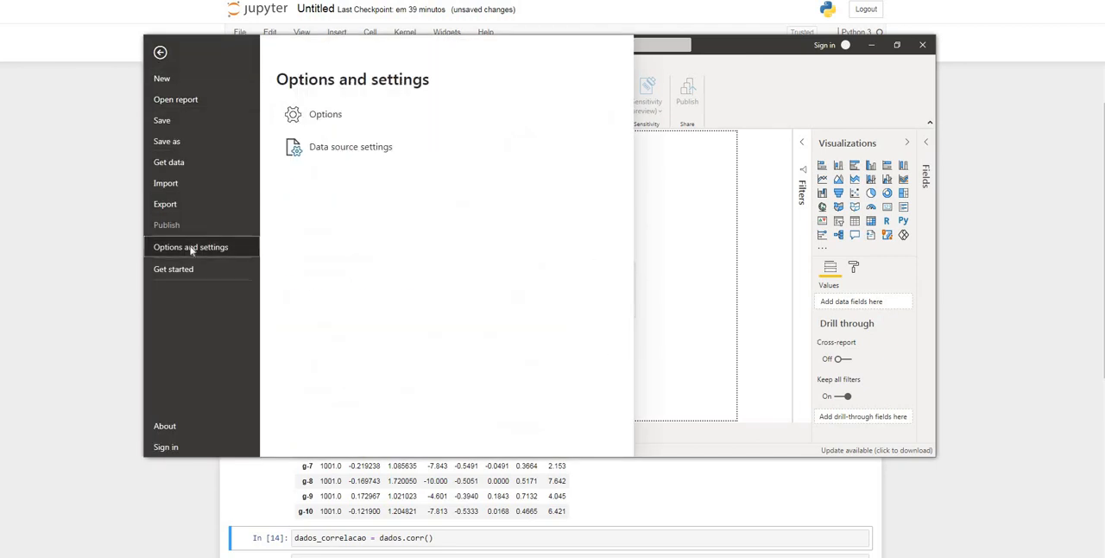
{"action": "left_click", "coordinate": [318, 116]}
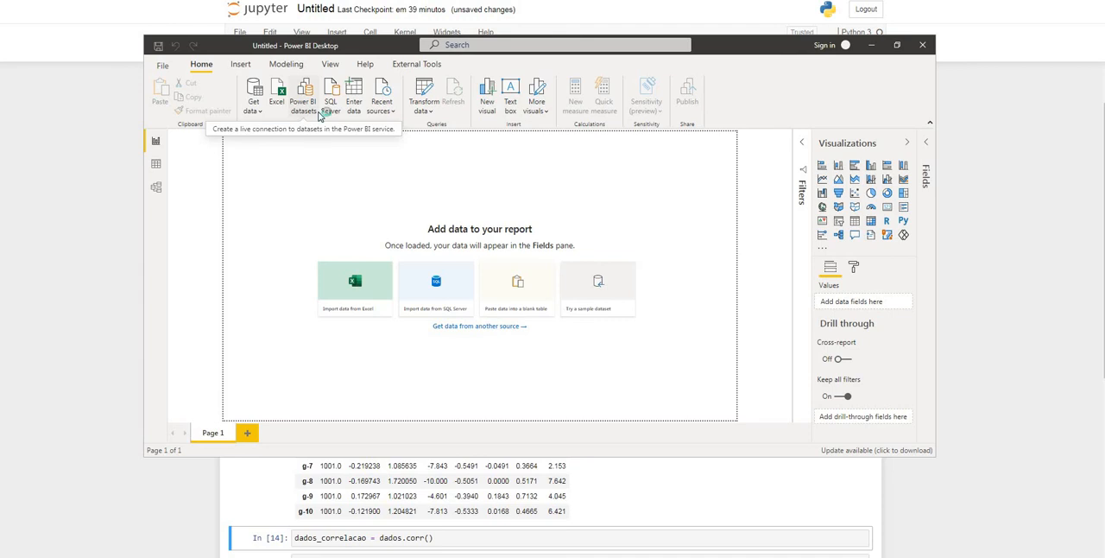
{"action": "left_click", "coordinate": [400, 189]}
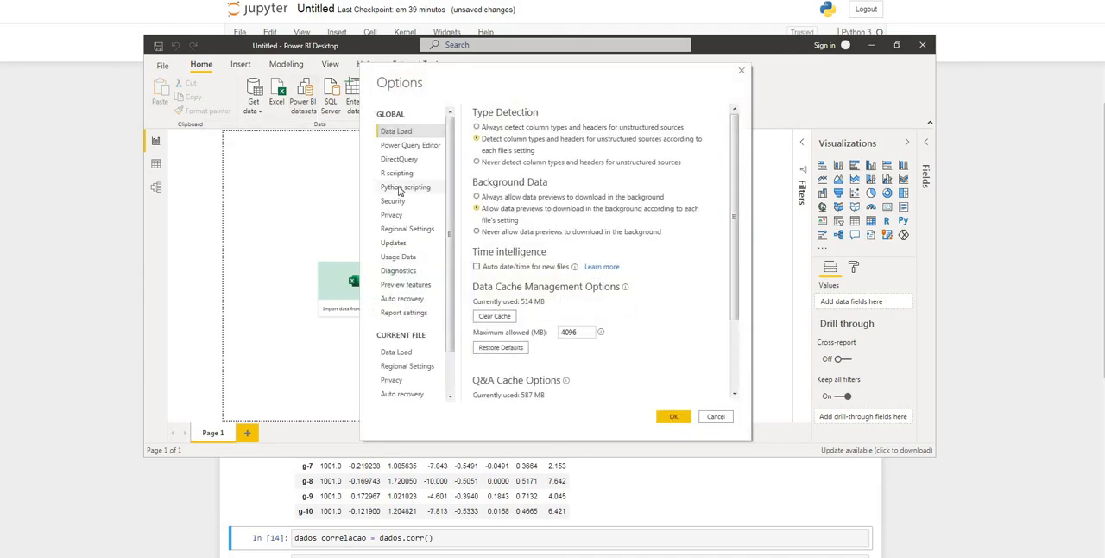
{"action": "left_click", "coordinate": [498, 171]}
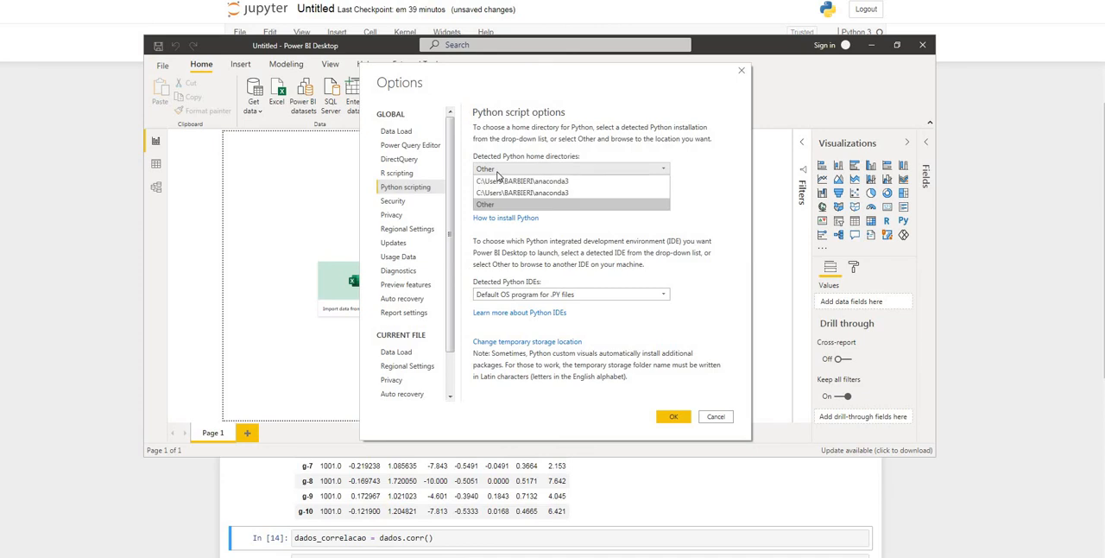
{"action": "left_click", "coordinate": [544, 170]}
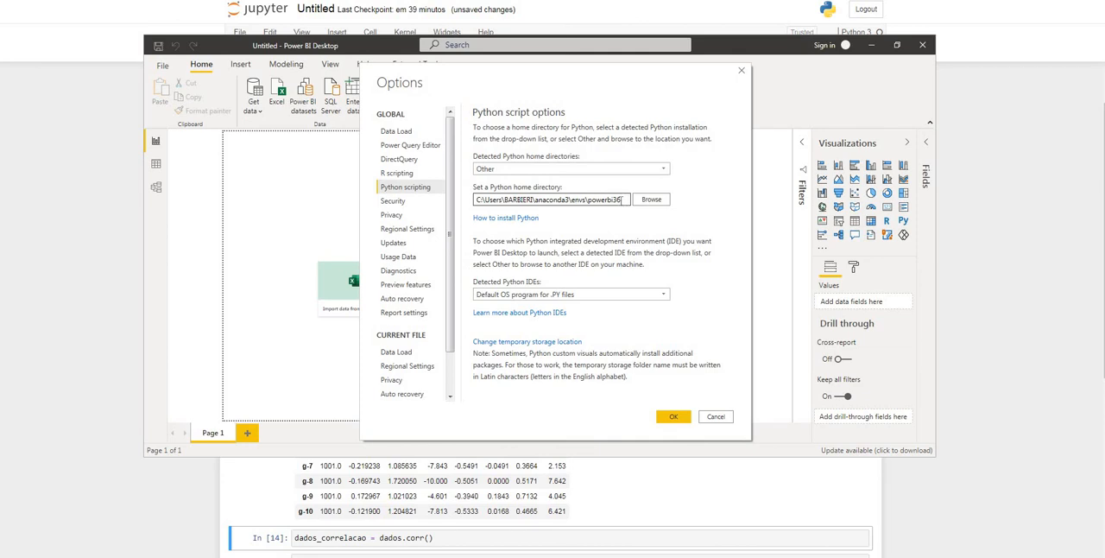
{"action": "left_click_drag", "start_coordinate": [622, 202], "coordinate": [476, 201]}
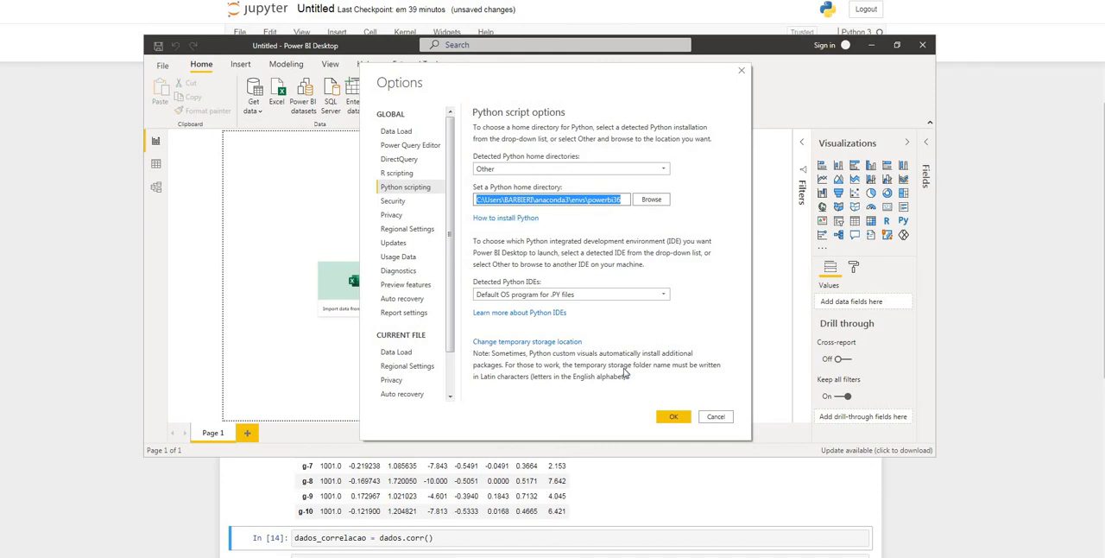
{"action": "left_click", "coordinate": [716, 417]}
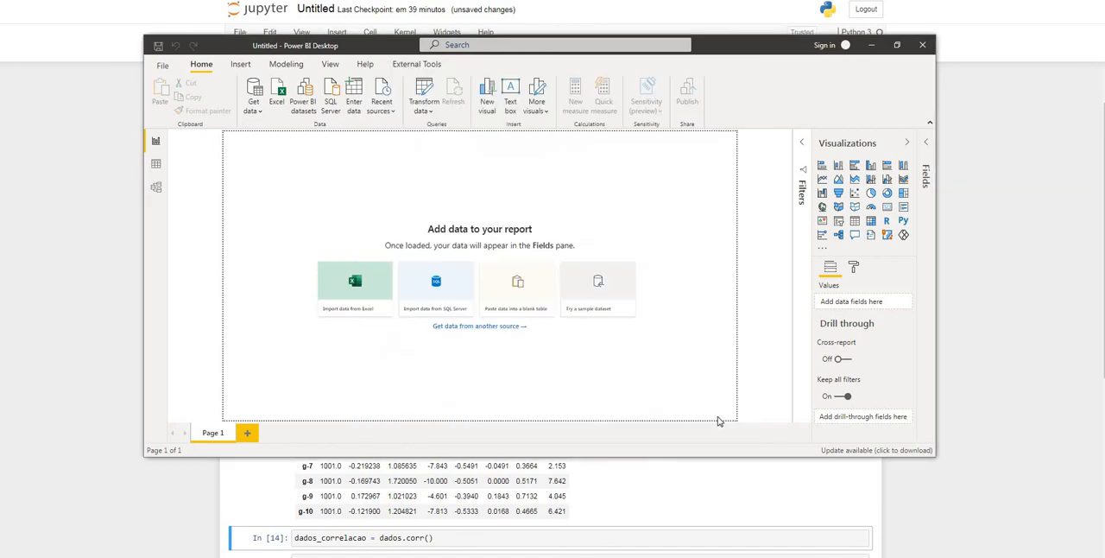
Search the available data sources for "Py" and connect to the Python script source
{"action": "left_click", "coordinate": [253, 111]}
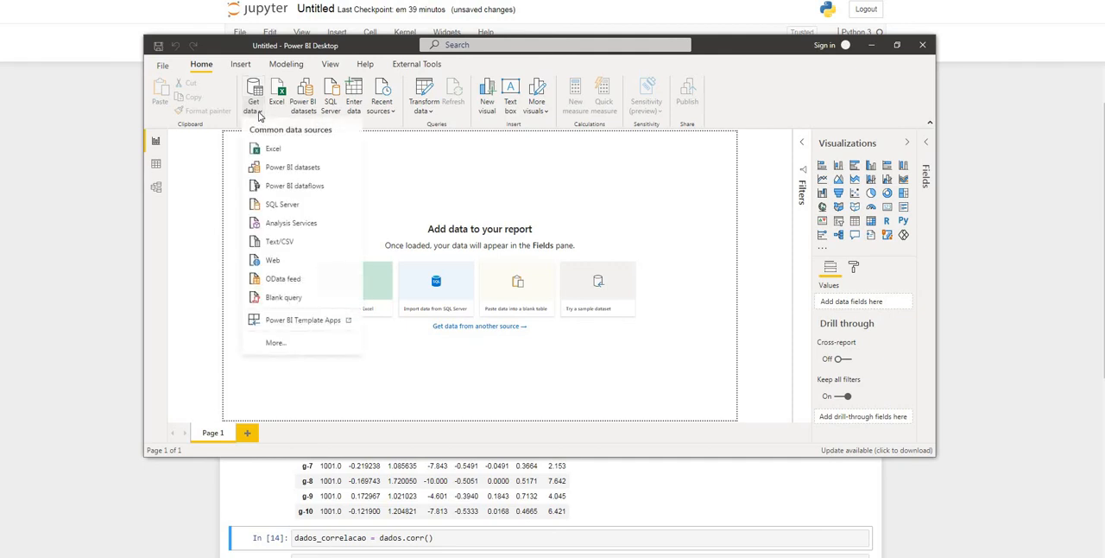
{"action": "left_click", "coordinate": [288, 345]}
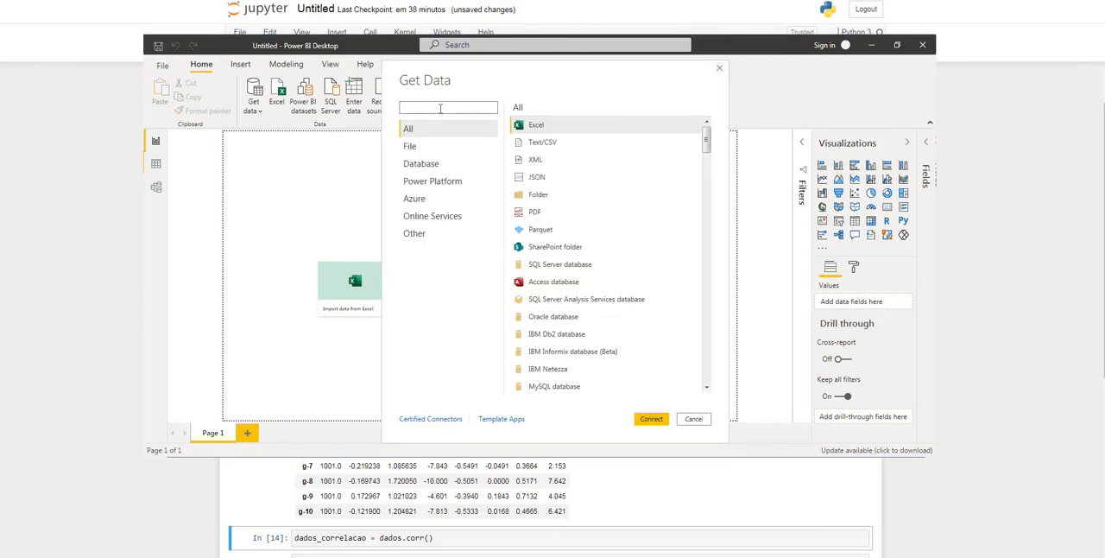
{"action": "type", "text": "Py"}
{"action": "double_click", "coordinate": [558, 126]}
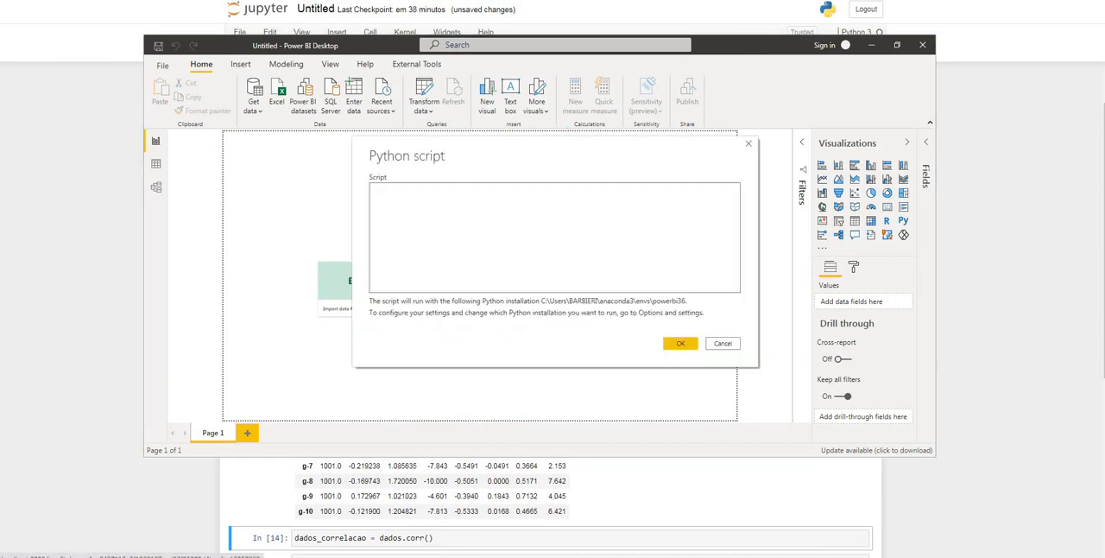
Copy the url_dados and dados = pd.read_csv(...) lines from the Jupyter notebook into the Power BI Python script, leaving out dados.head()
{"action": "left_click", "coordinate": [419, 208]}
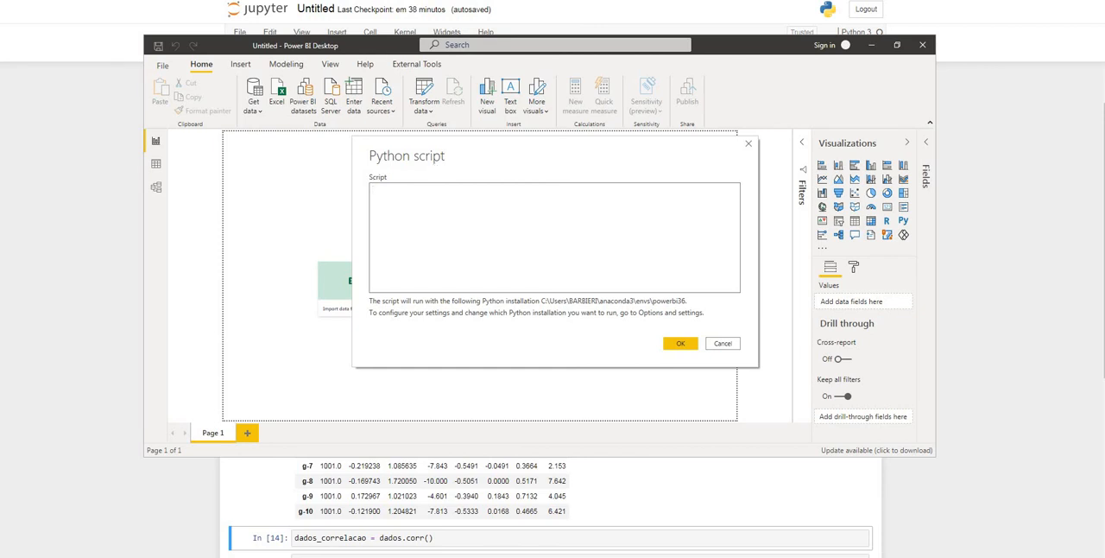
{"action": "key", "text": "alt+Tab"}
{"action": "scroll", "coordinate": [418, 140], "scroll_direction": "up", "scroll_amount": 1}
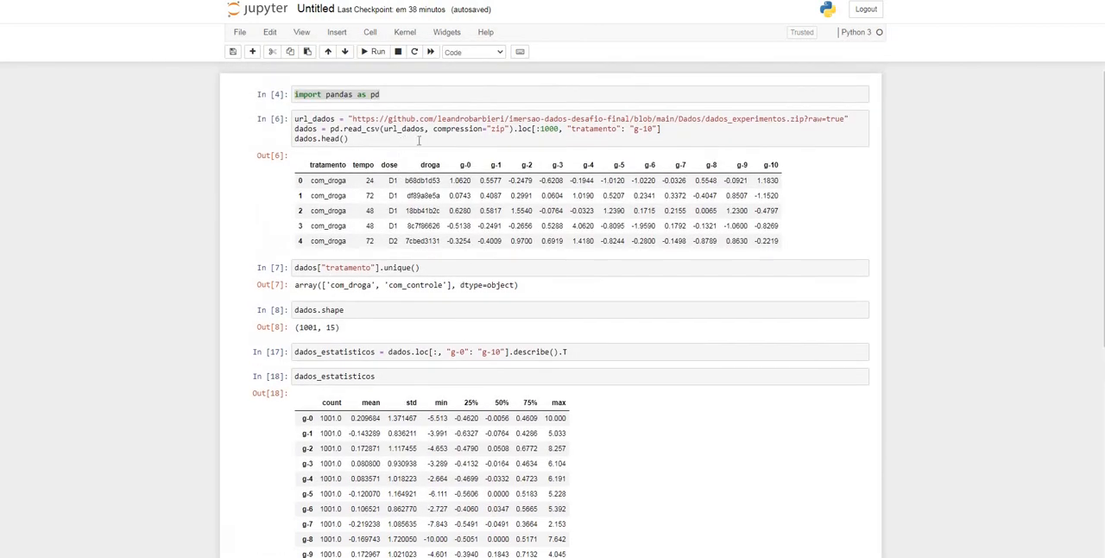
{"action": "left_click_drag", "start_coordinate": [660, 130], "coordinate": [290, 120]}
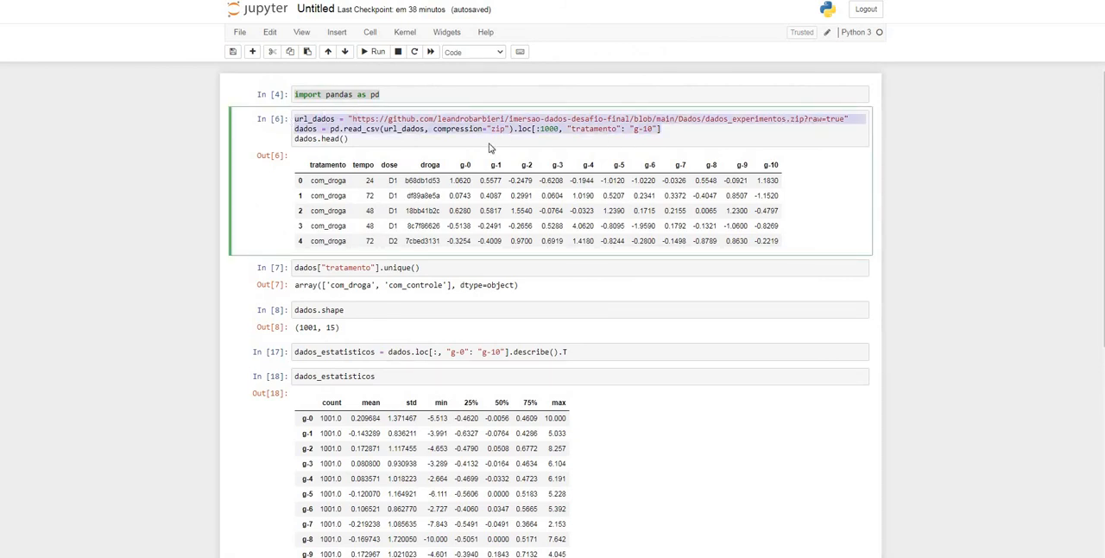
{"action": "key", "text": "alt+Tab"}
{"action": "key", "text": "ctrl+v"}
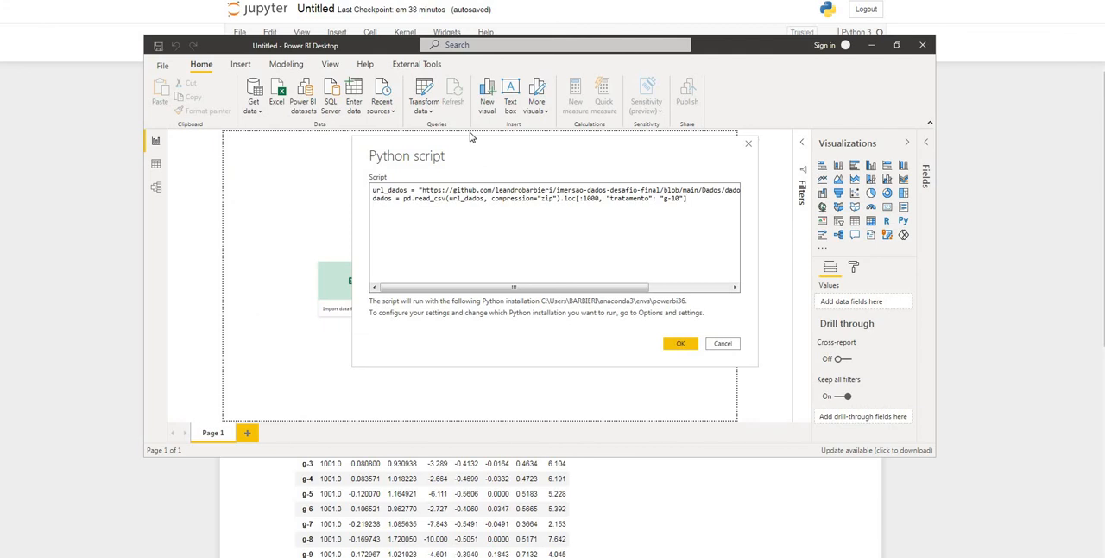
Copy the import pandas as pd line from the Jupyter notebook and insert it as the first line of the Power BI script
{"action": "key", "text": "alt+Tab"}
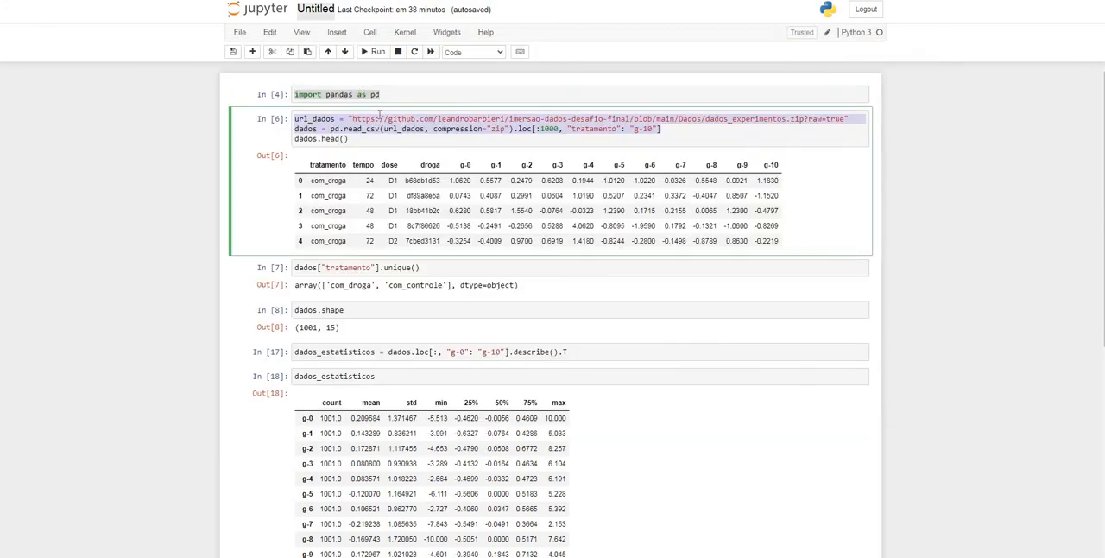
{"action": "left_click_drag", "start_coordinate": [400, 94], "coordinate": [288, 101]}
{"action": "key", "text": "ctrl+c"}
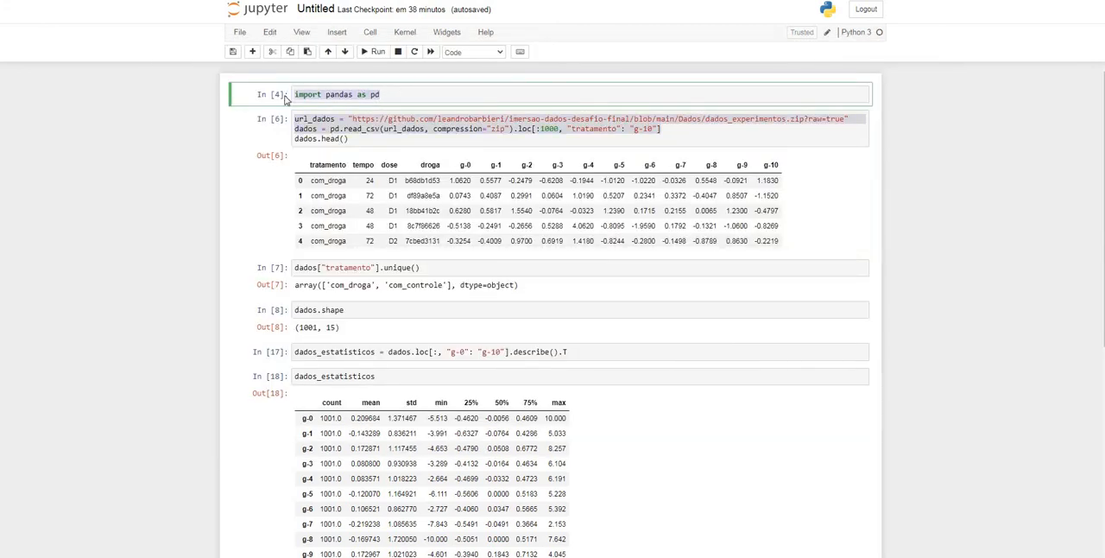
{"action": "key", "text": "alt+Tab"}
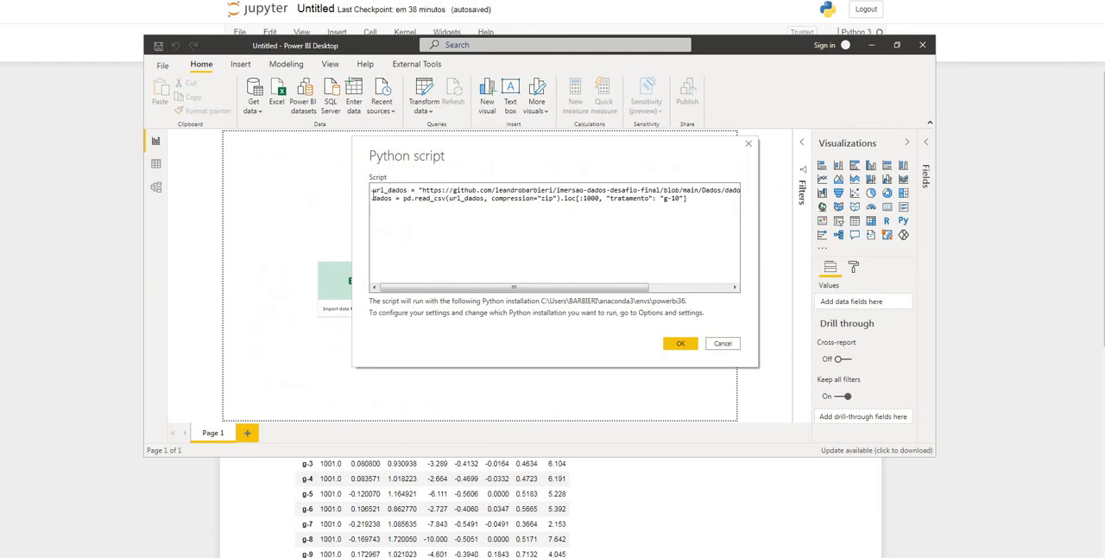
{"action": "key", "text": "Return"}
{"action": "key", "text": "Up"}
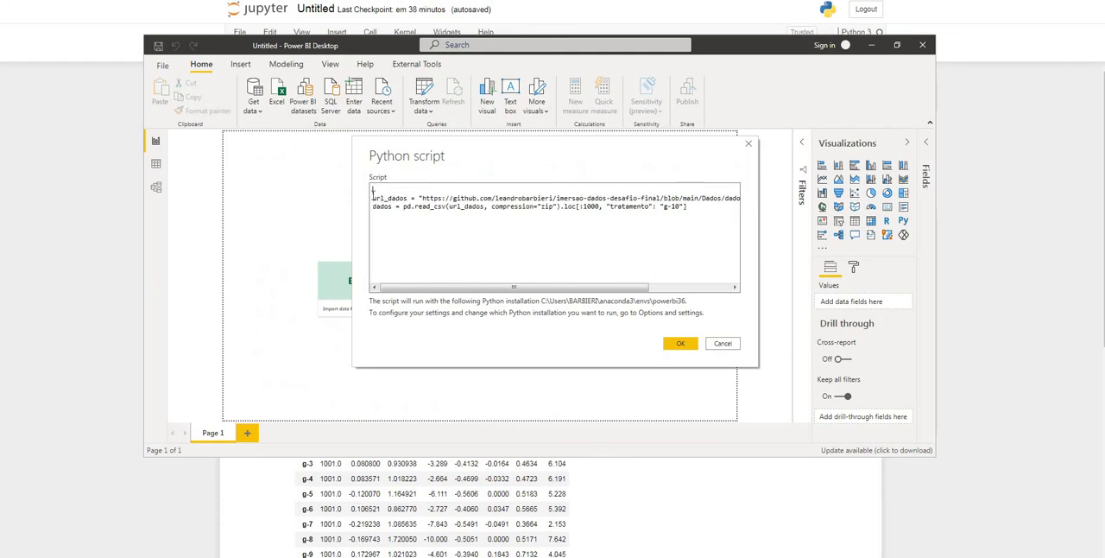
{"action": "key", "text": "ctrl+v"}
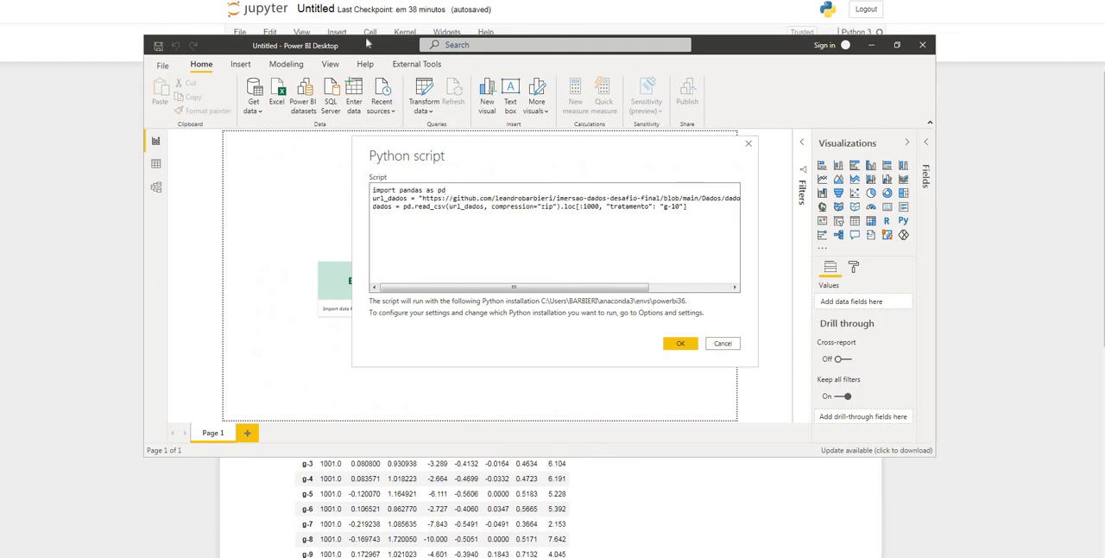
Copy the dados_estatisticos assignment ending in describe().T from the Jupyter notebook and add it as the last line of the Power BI script
{"action": "key", "text": "alt+Tab"}
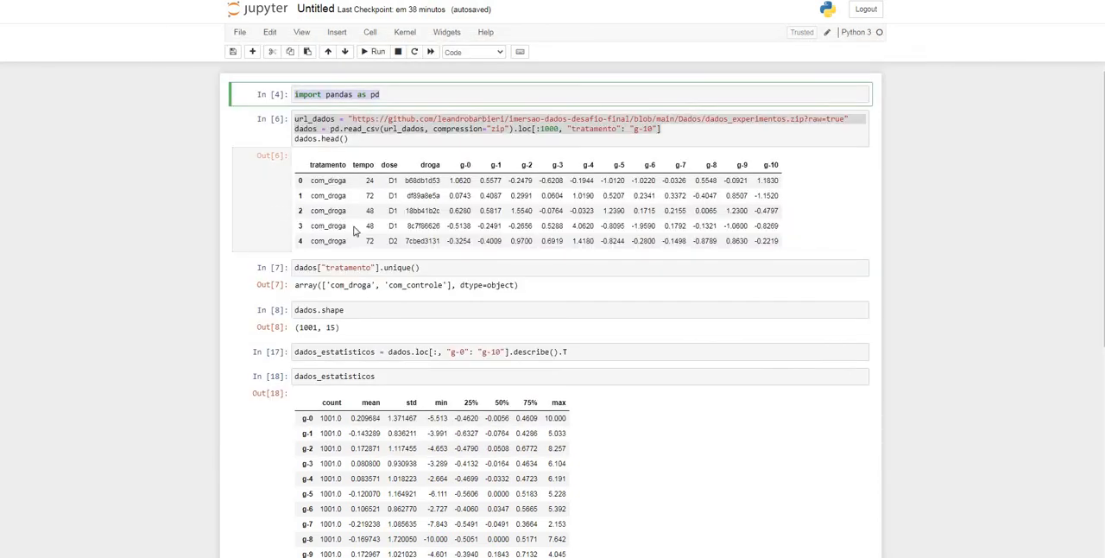
{"action": "scroll", "coordinate": [355, 230], "scroll_direction": "down", "scroll_amount": 1}
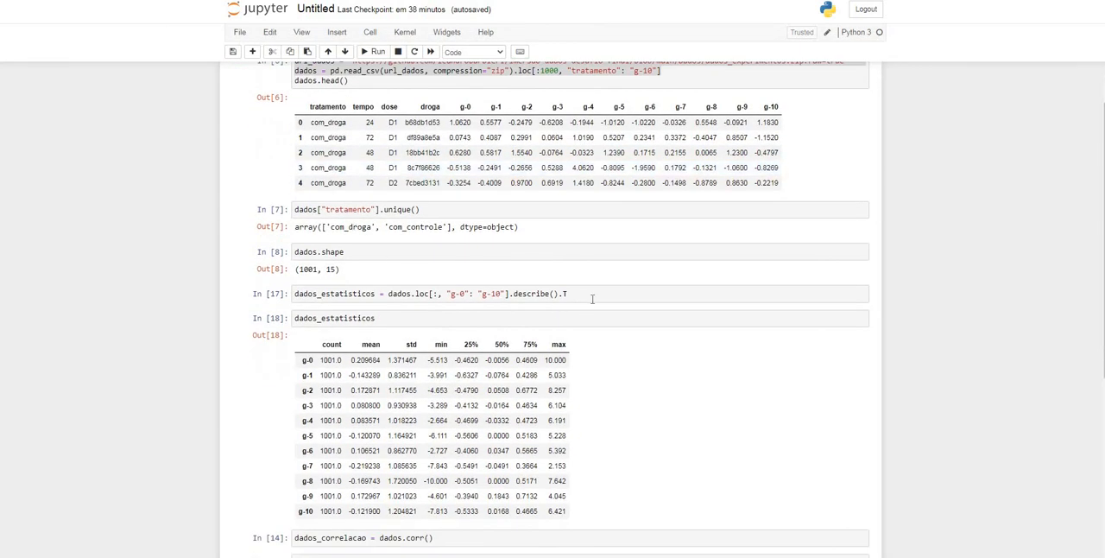
{"action": "left_click_drag", "start_coordinate": [592, 296], "coordinate": [285, 299]}
{"action": "key", "text": "ctrl+c"}
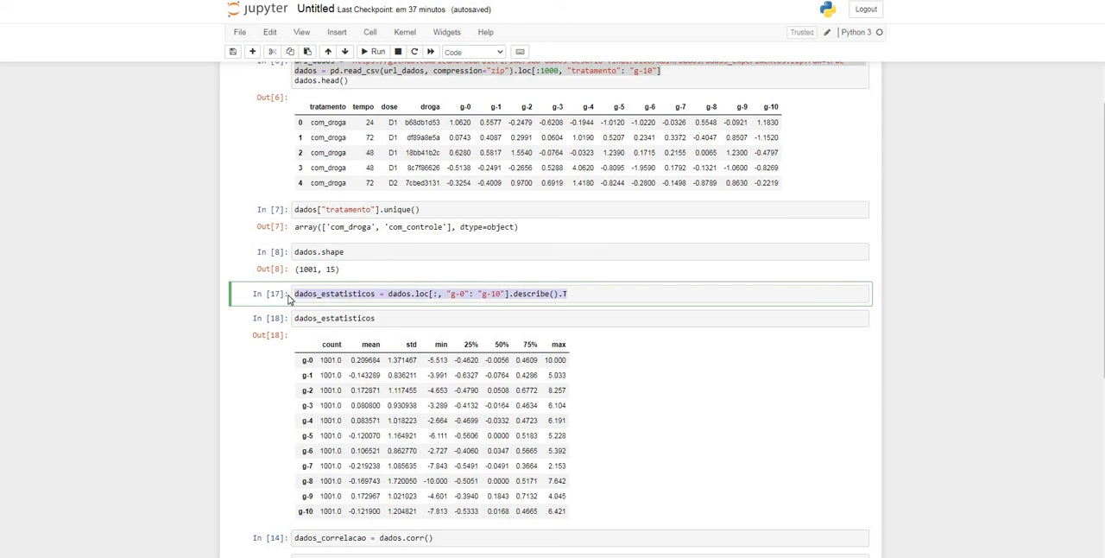
{"action": "key", "text": "alt+Tab"}
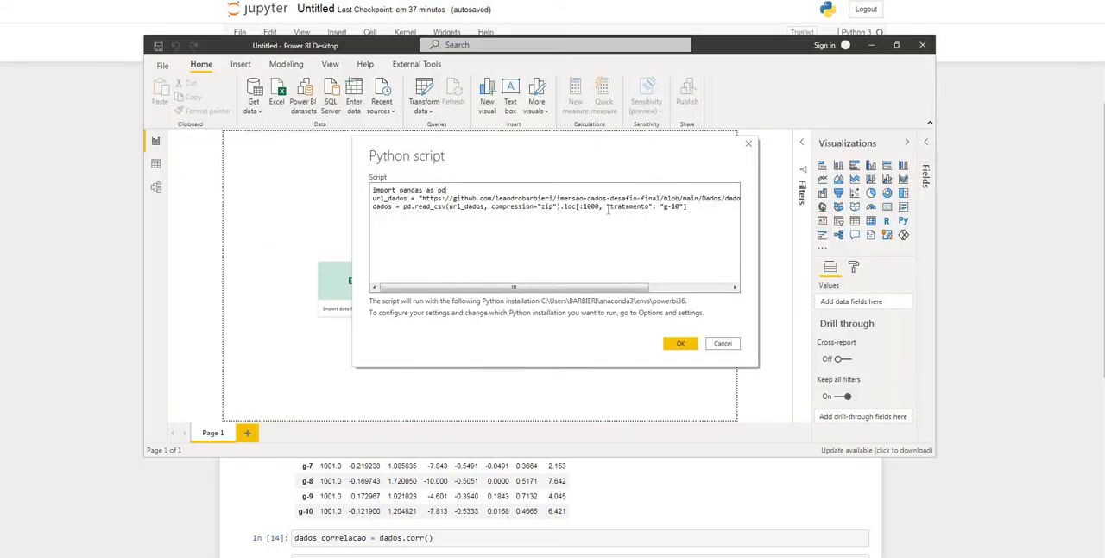
{"action": "left_click", "coordinate": [695, 207]}
{"action": "key", "text": "Return"}
{"action": "key", "text": "ctrl+v"}
Switch to the Jupyter notebook and insert the .loc[:, "g-0": "g-10"] selection before .corr() in the dados_correlacao assignment, reusing it from dados_estatisticos
{"action": "key", "text": "alt+Tab"}
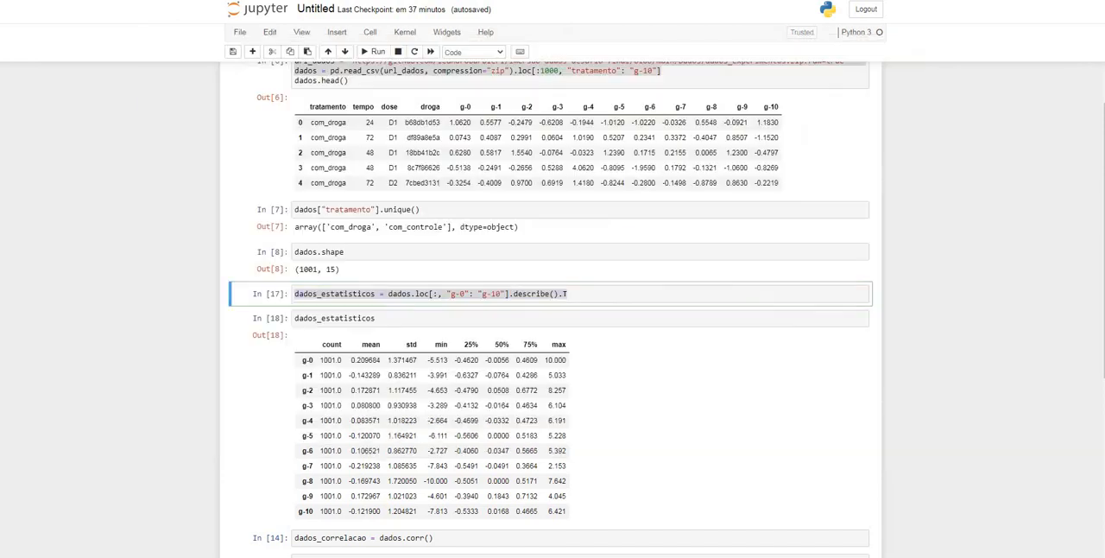
{"action": "scroll", "coordinate": [431, 298], "scroll_direction": "down", "scroll_amount": 1}
{"action": "scroll", "coordinate": [431, 302], "scroll_direction": "down", "scroll_amount": 3}
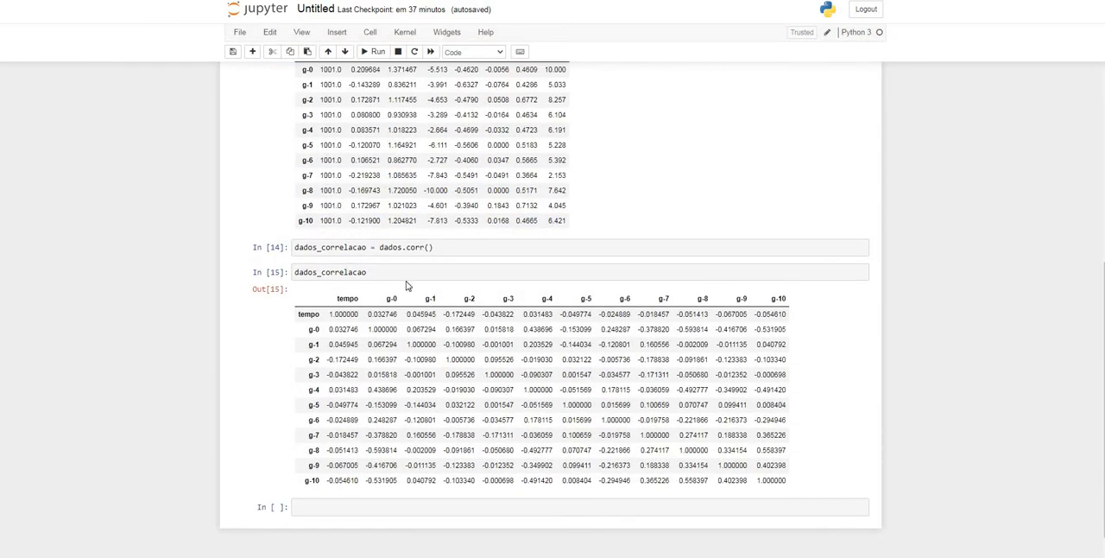
{"action": "left_click_drag", "start_coordinate": [434, 247], "coordinate": [292, 253]}
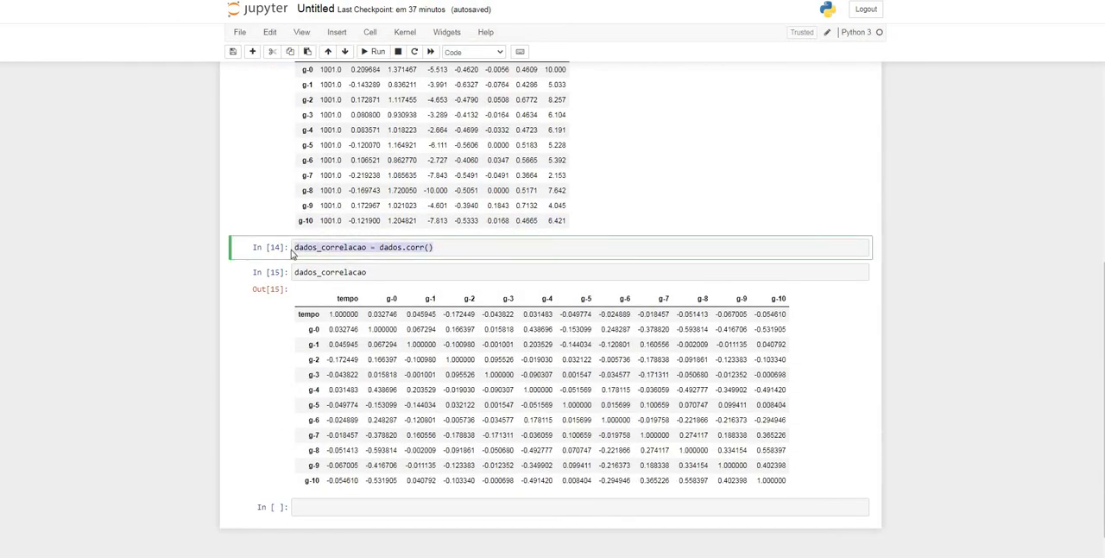
{"action": "scroll", "coordinate": [553, 294], "scroll_direction": "up", "scroll_amount": 2}
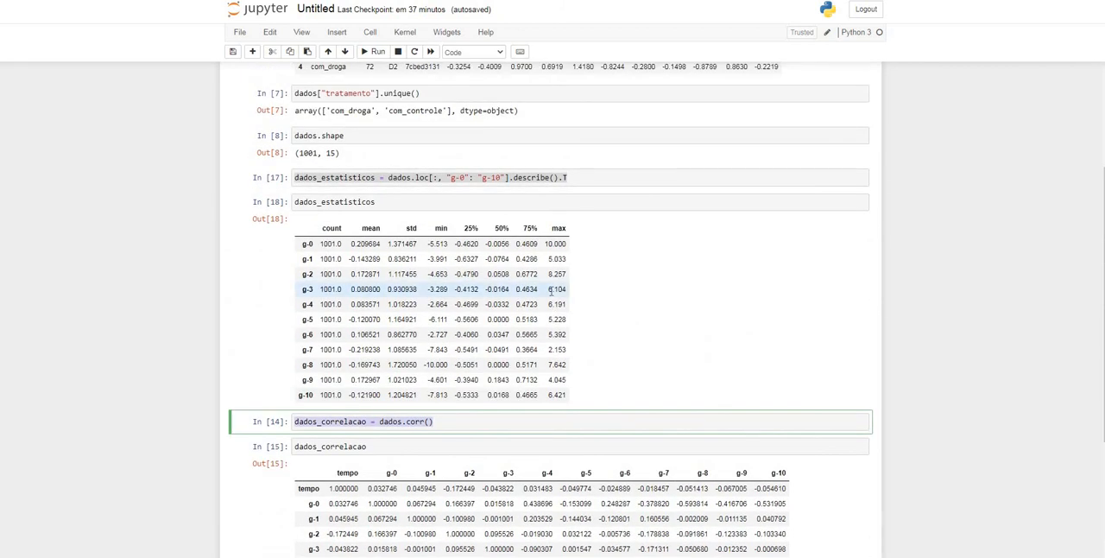
{"action": "scroll", "coordinate": [551, 292], "scroll_direction": "down", "scroll_amount": 2}
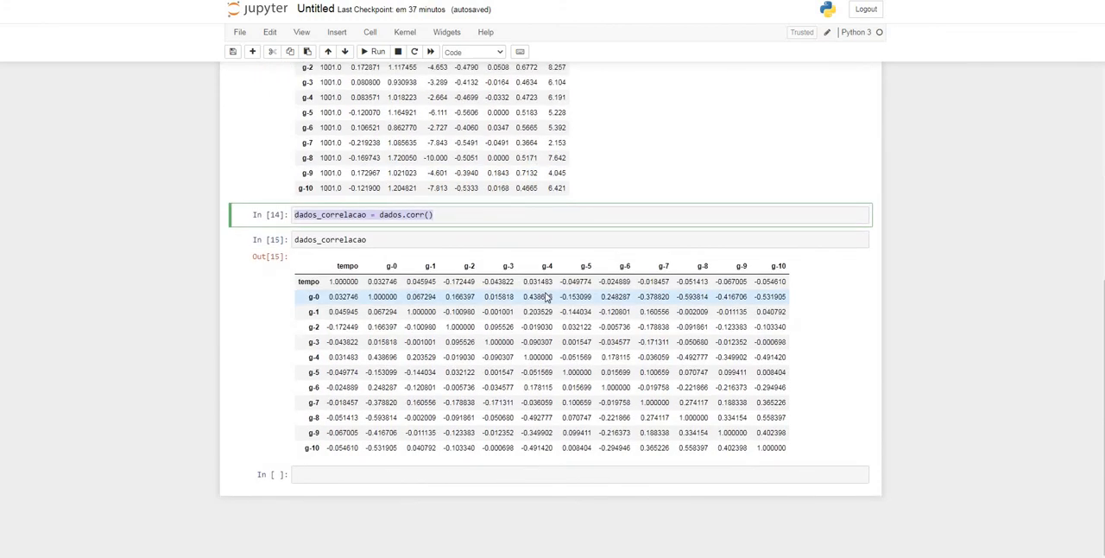
{"action": "scroll", "coordinate": [546, 296], "scroll_direction": "up", "scroll_amount": 3}
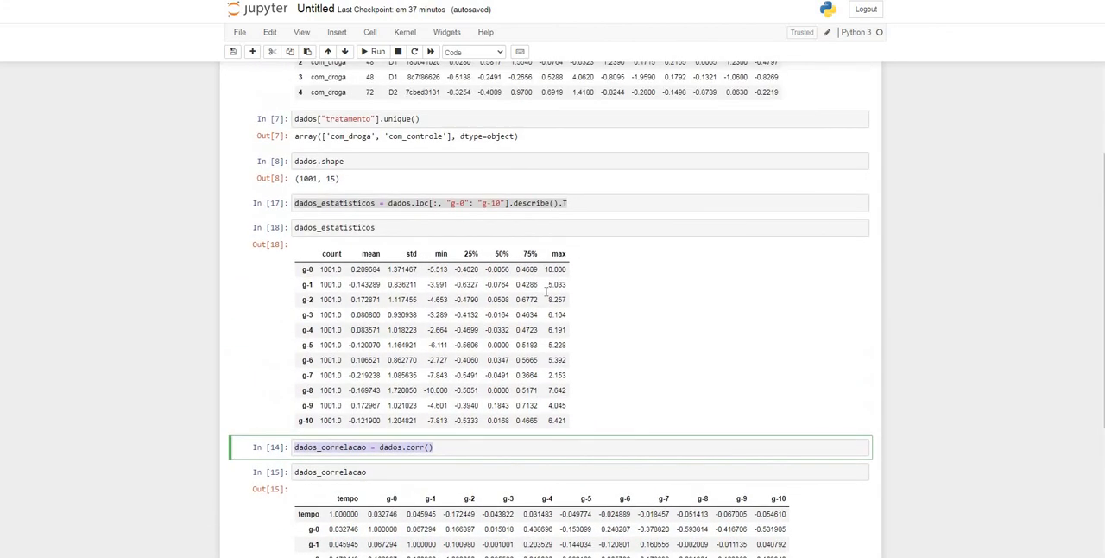
{"action": "left_click", "coordinate": [509, 203]}
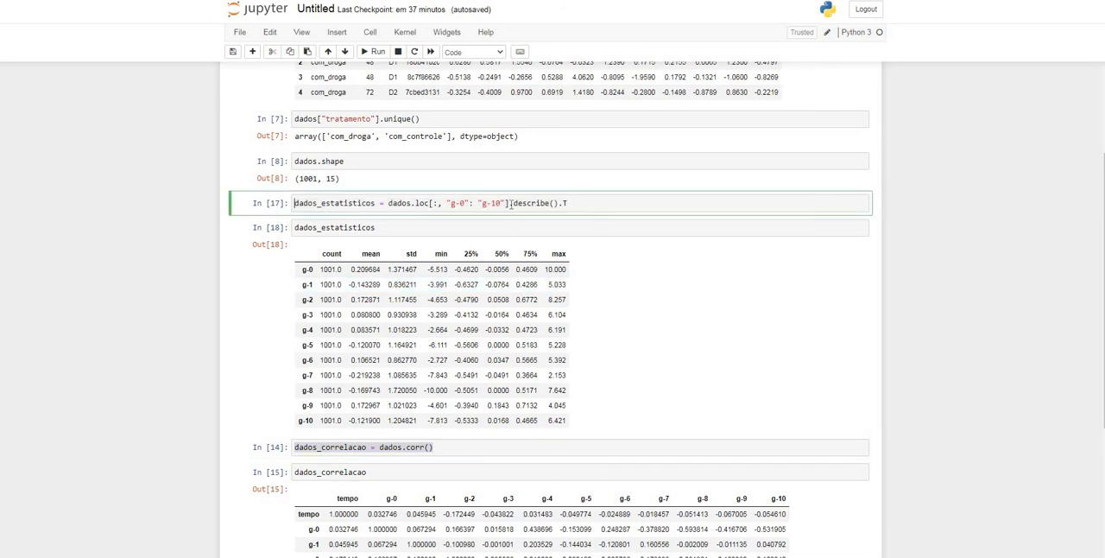
{"action": "left_click_drag", "start_coordinate": [511, 203], "coordinate": [413, 203]}
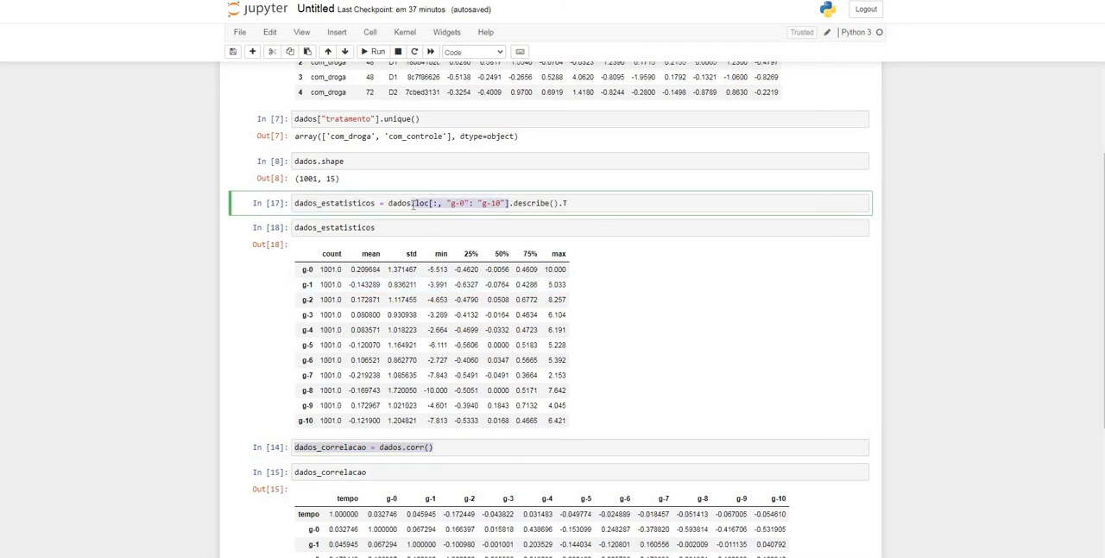
{"action": "scroll", "coordinate": [427, 264], "scroll_direction": "down", "scroll_amount": 3}
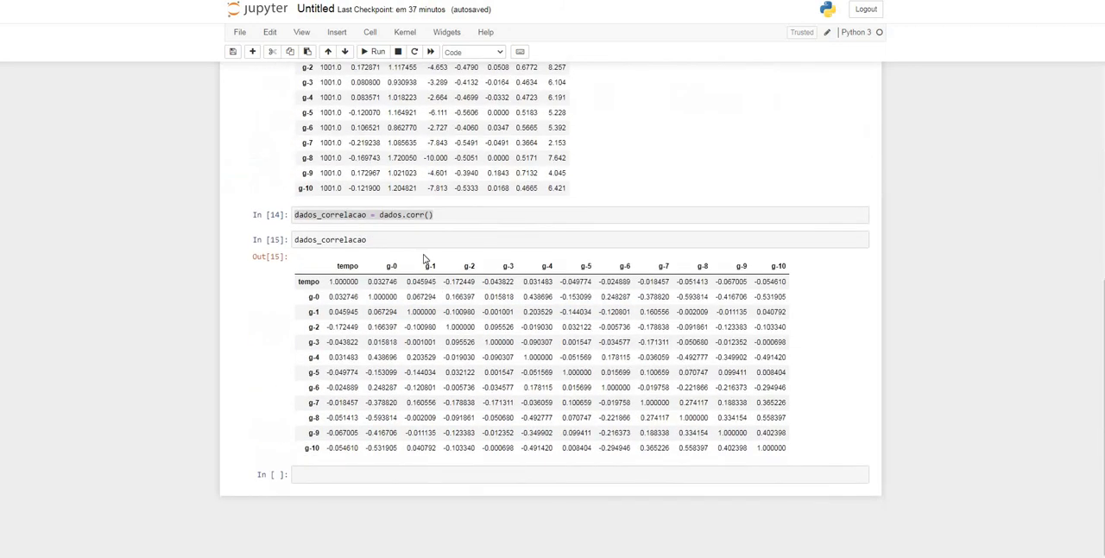
{"action": "left_click", "coordinate": [429, 227]}
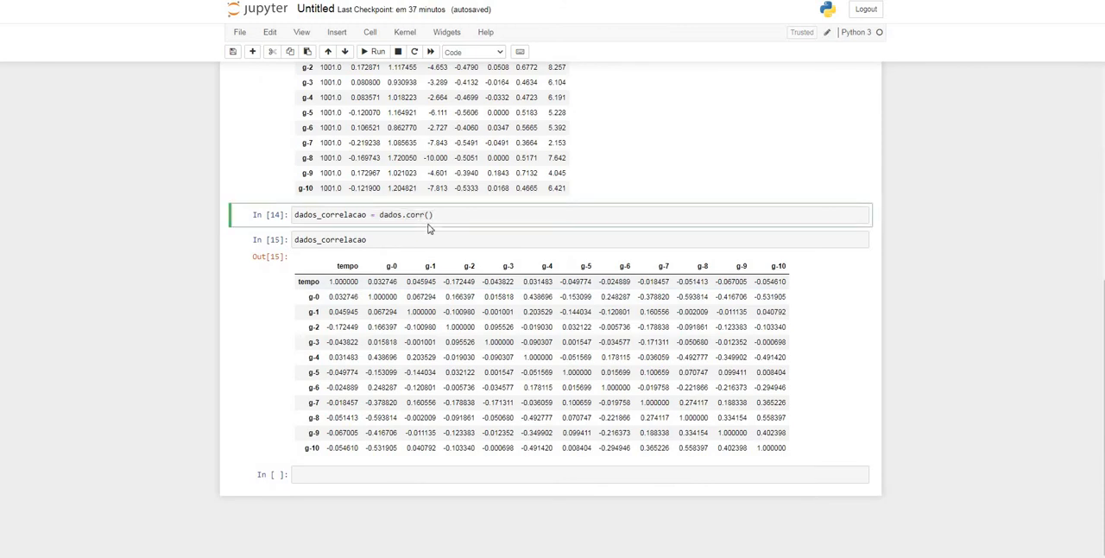
{"action": "type", "text": "loc[:, \"g-0\": \"g-10\"]."}
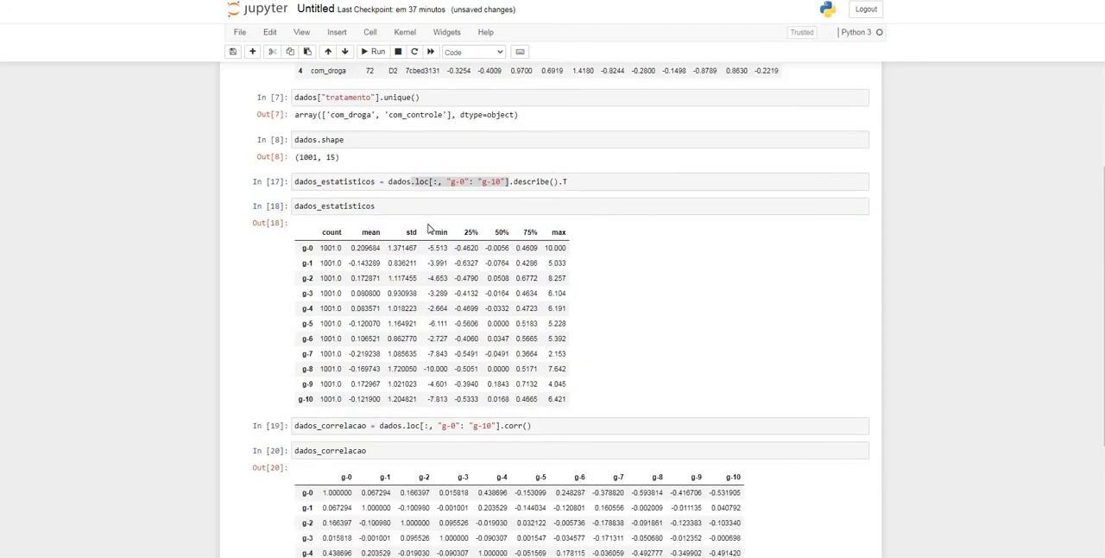
Copy the dados_correlacao assignment ending in .corr() from the Jupyter notebook and add it as the last line of the Power BI script
{"action": "scroll", "coordinate": [592, 392], "scroll_direction": "down", "scroll_amount": 3}
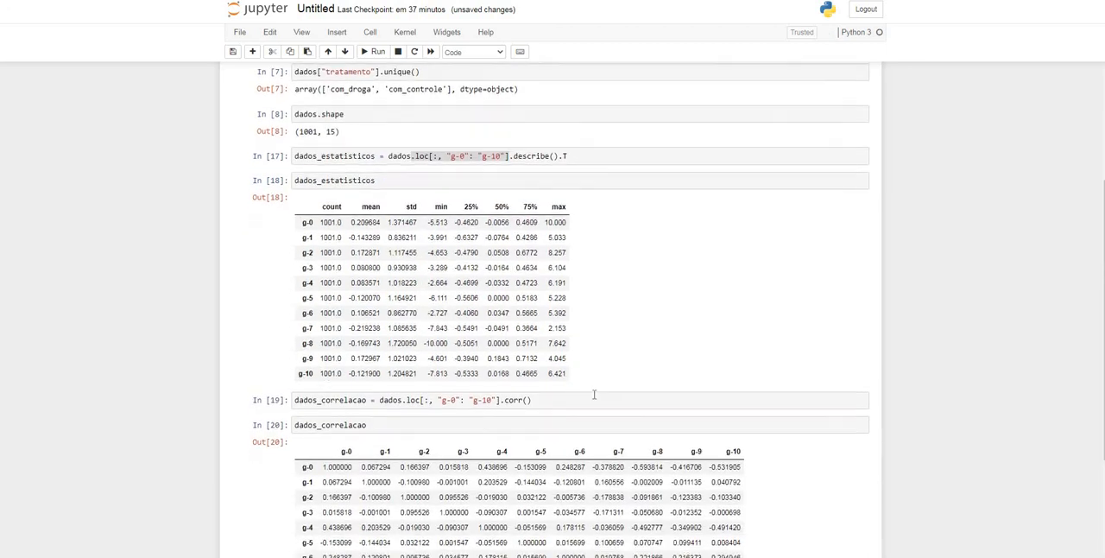
{"action": "scroll", "coordinate": [505, 300], "scroll_direction": "down", "scroll_amount": 1}
{"action": "left_click_drag", "start_coordinate": [534, 252], "coordinate": [279, 251]}
{"action": "key", "text": "ctrl+c"}
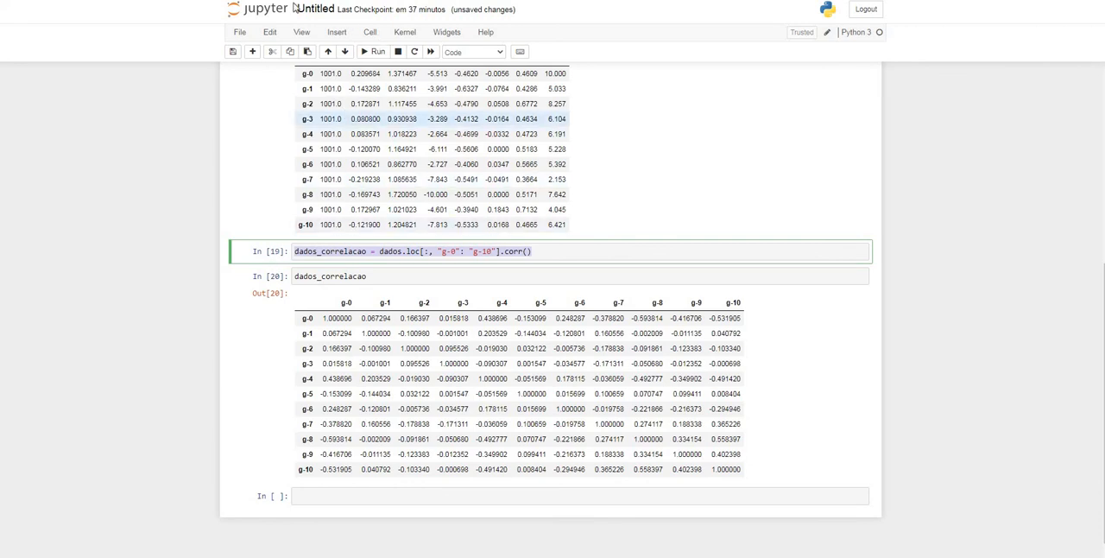
{"action": "left_click", "coordinate": [350, 555]}
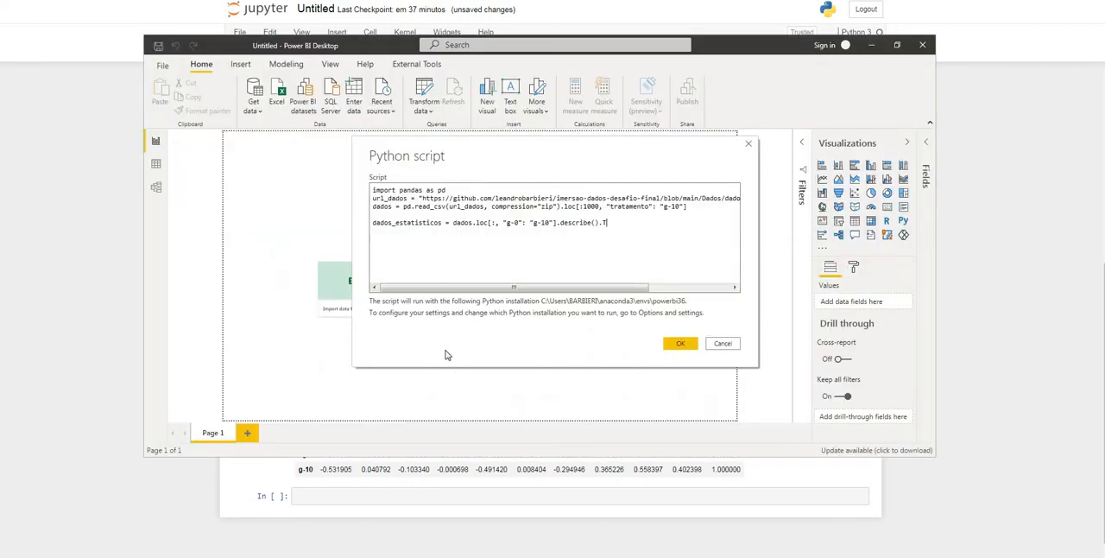
{"action": "key", "text": "Return"}
{"action": "key", "text": "Return"}
{"action": "key", "text": "ctrl+v"}
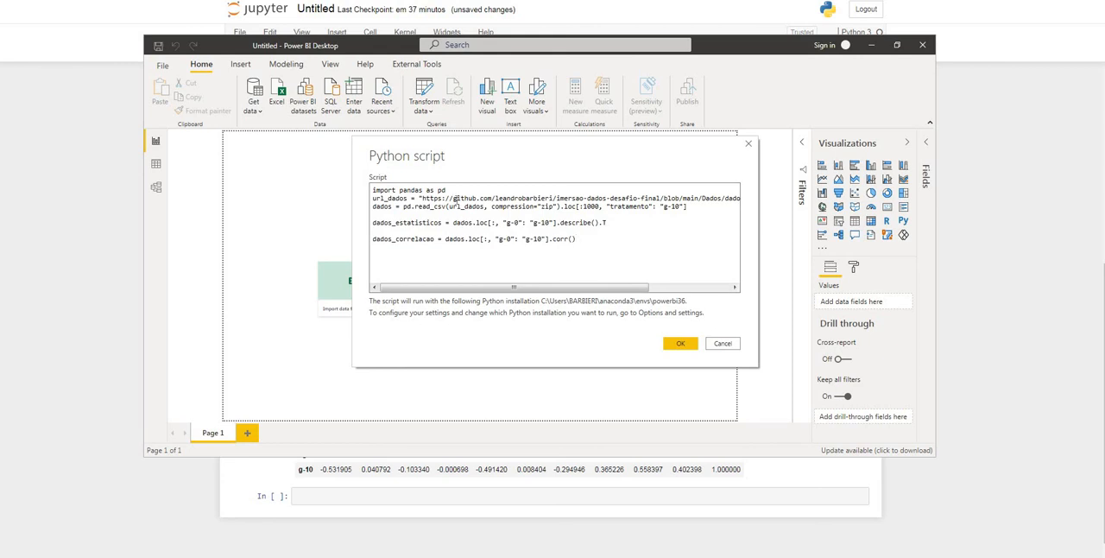
Tidy the script's spacing: insert a blank line after url_dados and remove the blank lines between the dados, dados_estatisticos and dados_correlacao assignments
{"action": "left_click", "coordinate": [373, 205]}
{"action": "key", "text": "Return"}
{"action": "key", "text": "Down"}
{"action": "key", "text": "Delete"}
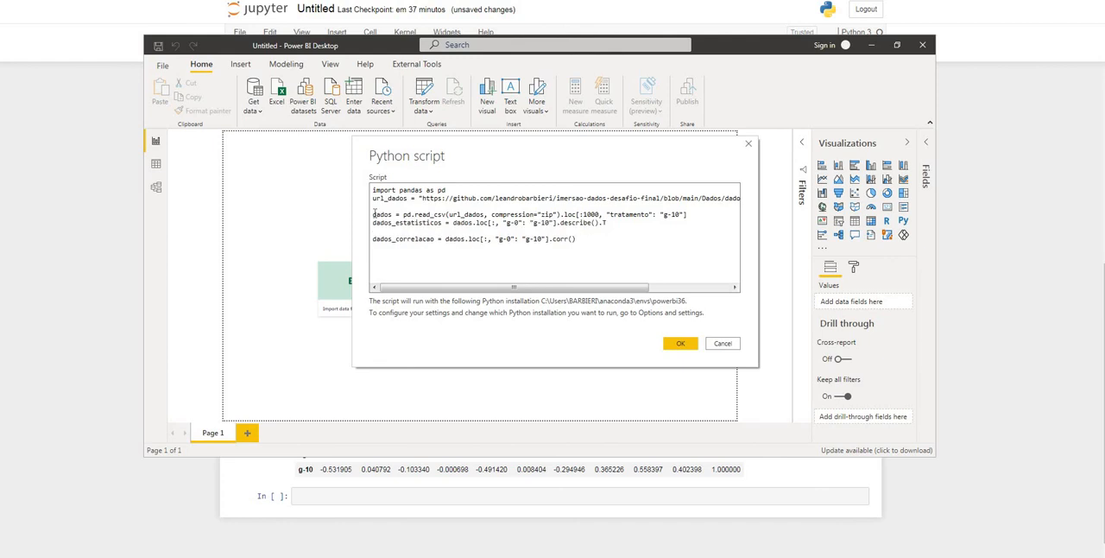
{"action": "key", "text": "Down"}
{"action": "key", "text": "Delete"}
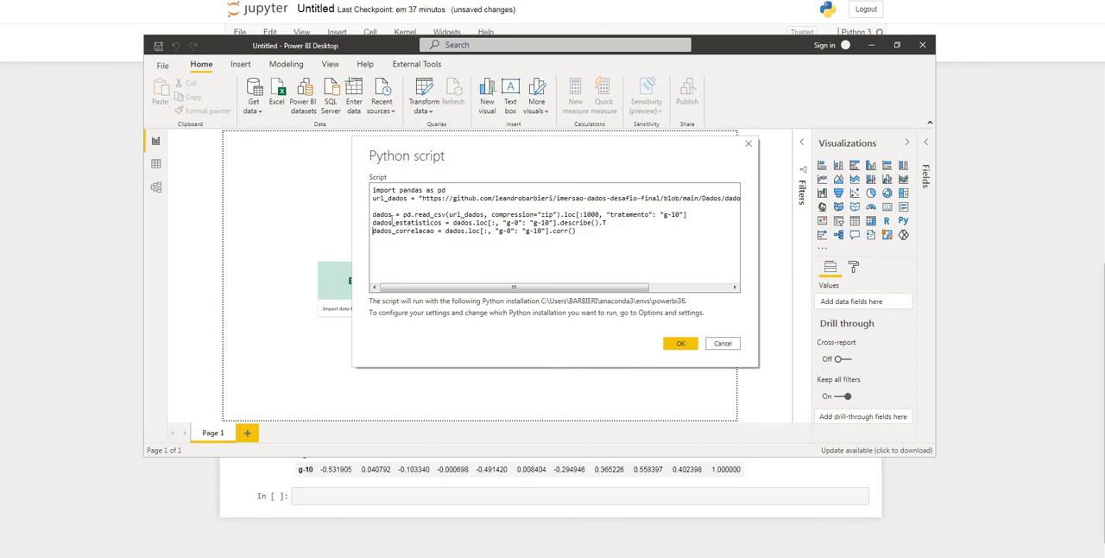
Check the three dataframe names dados, dados_estatisticos and dados_correlacao in the script and submit it to run
{"action": "double_click", "coordinate": [387, 215]}
{"action": "left_click", "coordinate": [386, 223]}
{"action": "double_click", "coordinate": [388, 232]}
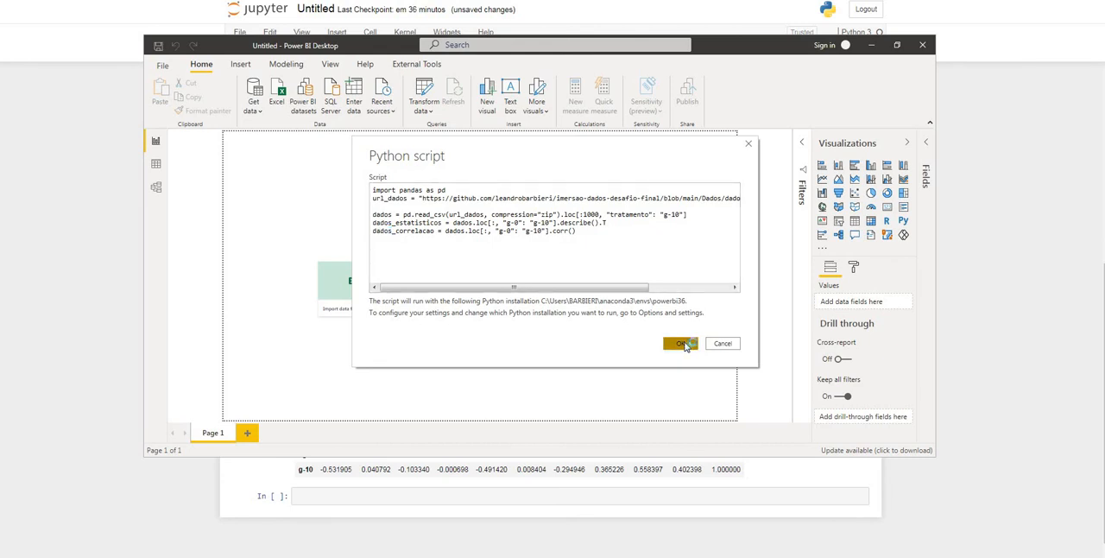
{"action": "left_click", "coordinate": [681, 344]}
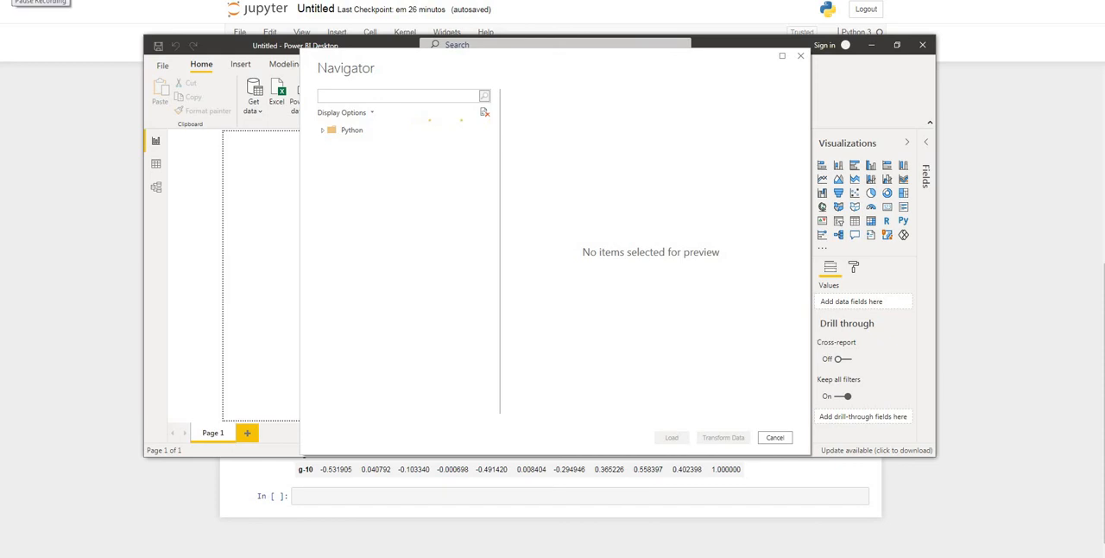
Expand the Python source, select the dados, dados_correlacao and dados_estatisticos tables, and load them into the report
{"action": "left_click", "coordinate": [323, 130]}
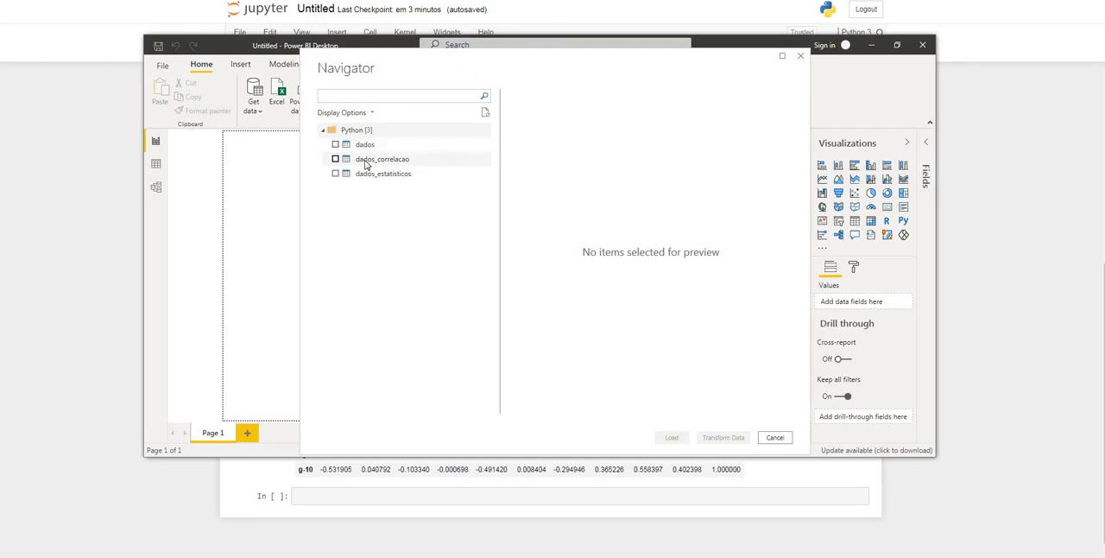
{"action": "left_click", "coordinate": [338, 145]}
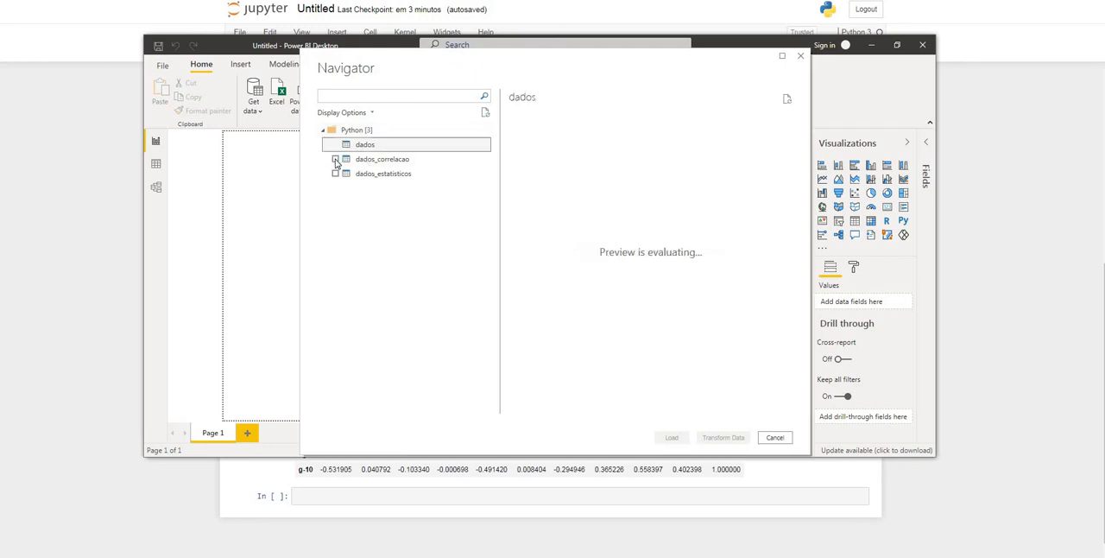
{"action": "left_click", "coordinate": [336, 160]}
{"action": "left_click", "coordinate": [339, 174]}
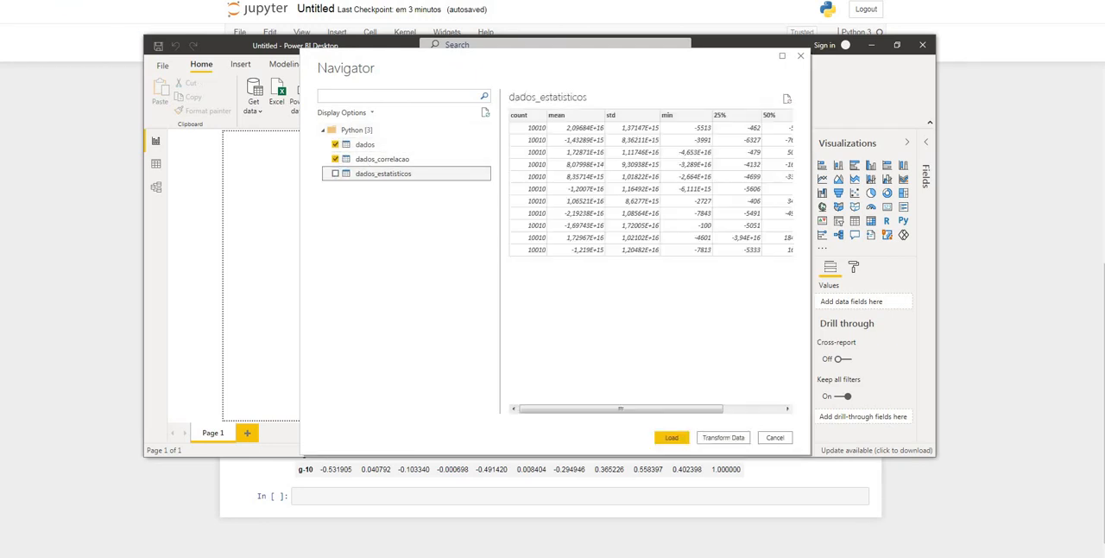
{"action": "left_click", "coordinate": [671, 437]}
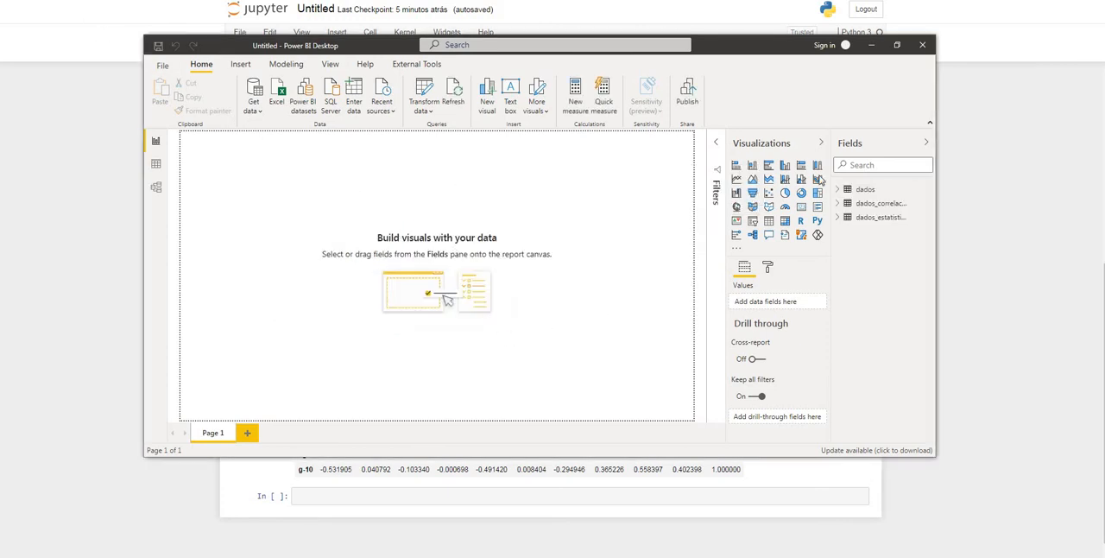
Switch to the data view and widen the Fields pane until the full table names fit
{"action": "left_click", "coordinate": [155, 163]}
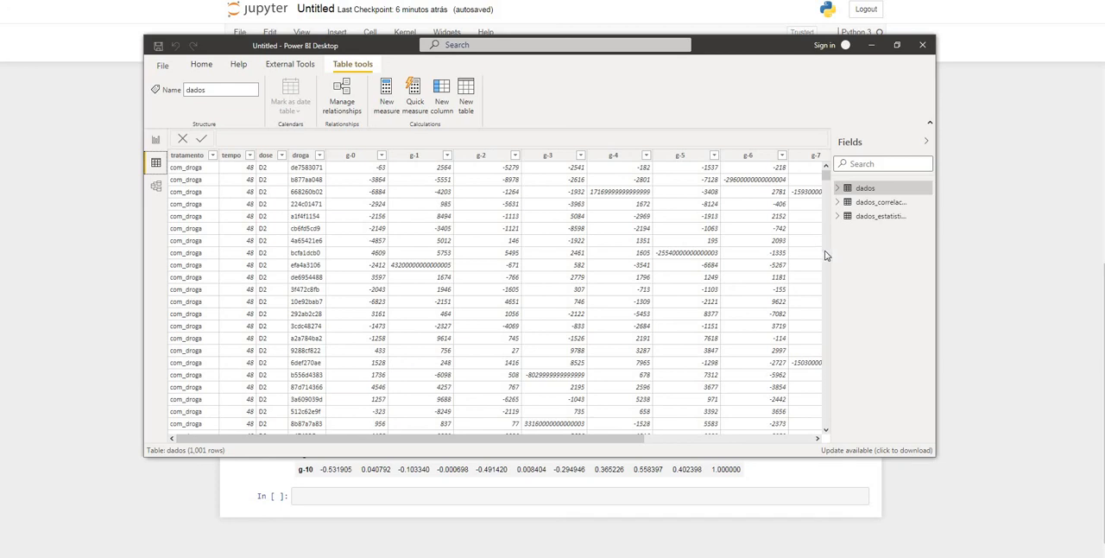
{"action": "left_click_drag", "start_coordinate": [852, 245], "coordinate": [897, 245]}
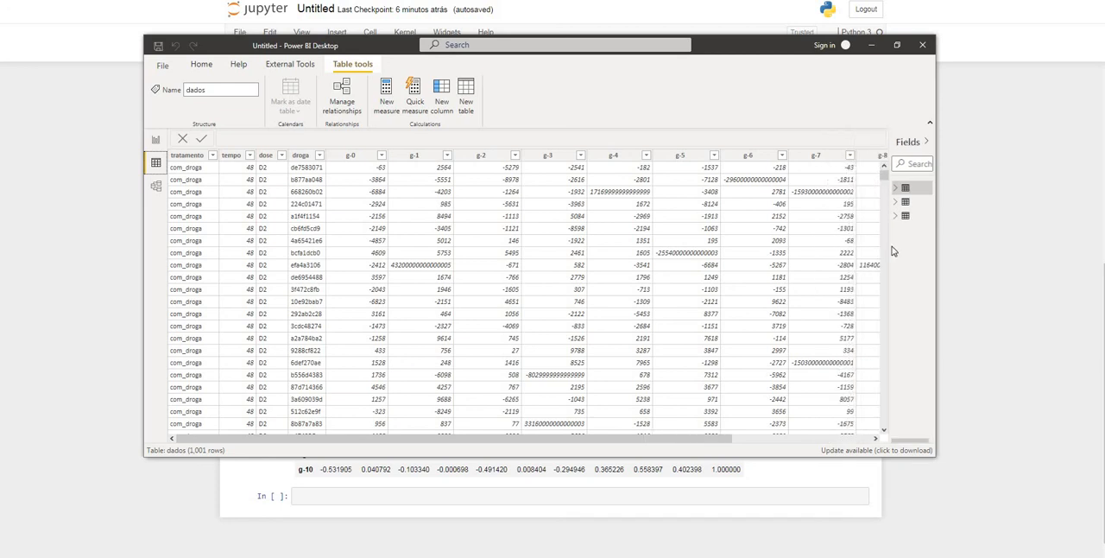
{"action": "left_click_drag", "start_coordinate": [890, 247], "coordinate": [797, 246]}
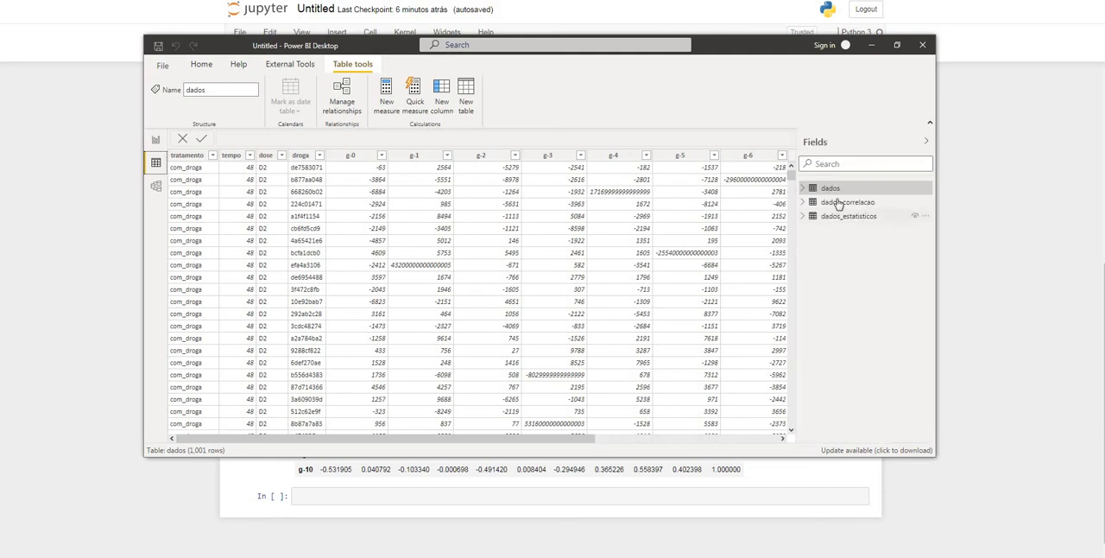
Examine the loaded contents of the dados_correlacao and dados_estatisticos tables and return to the dados table
{"action": "left_click", "coordinate": [839, 202]}
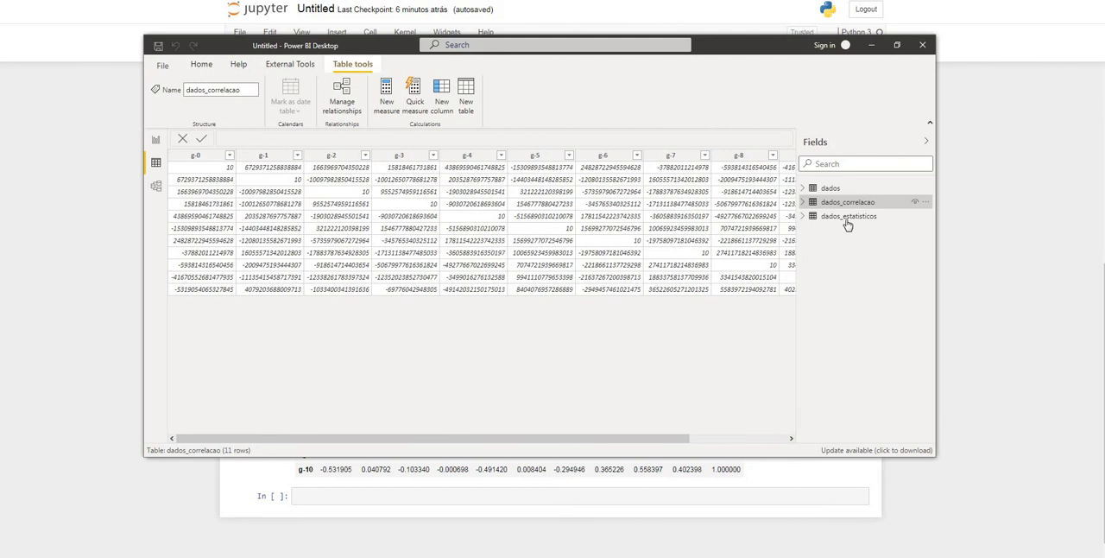
{"action": "left_click", "coordinate": [847, 220]}
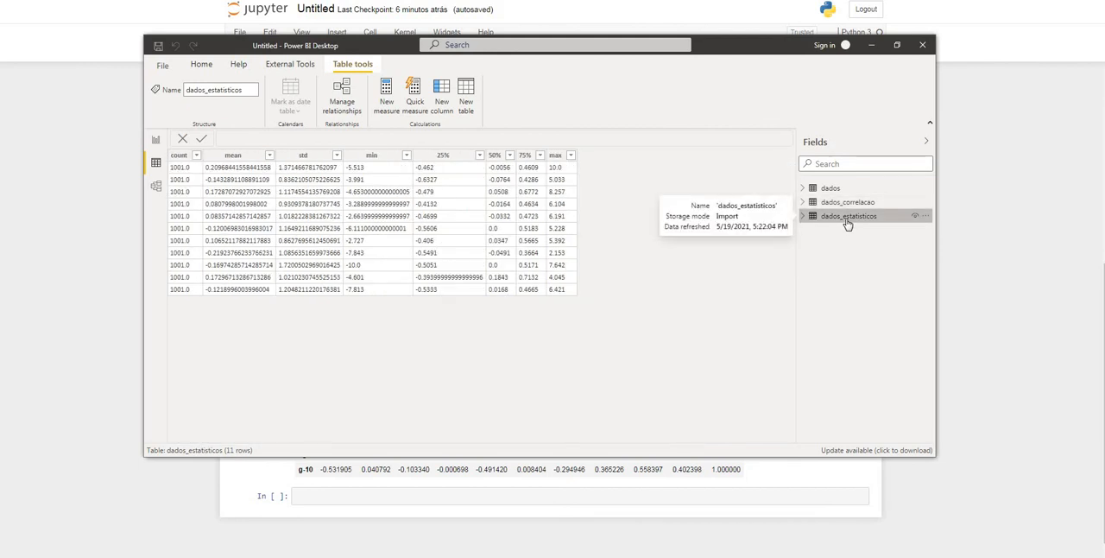
{"action": "left_click", "coordinate": [847, 191]}
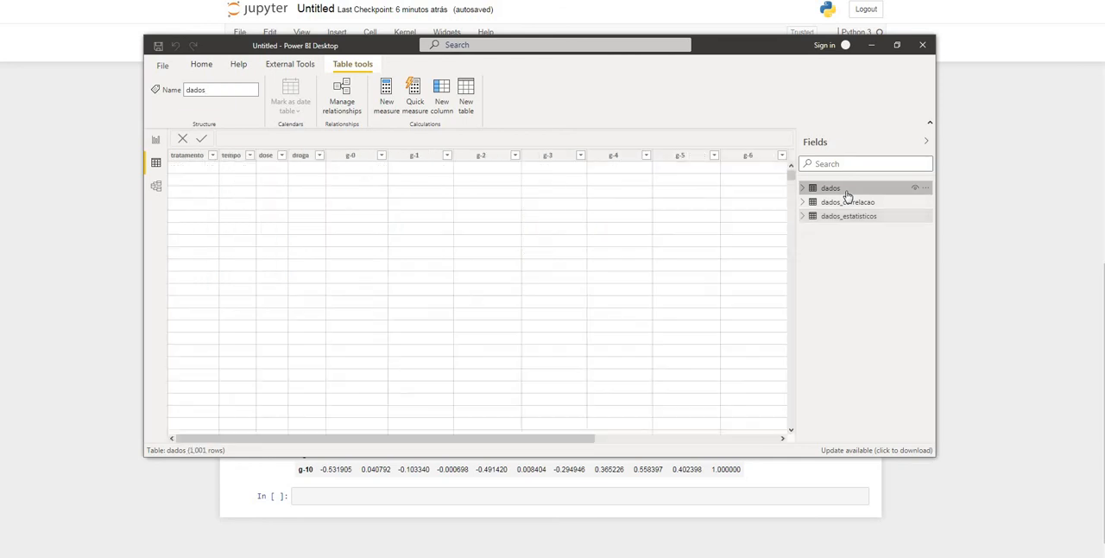